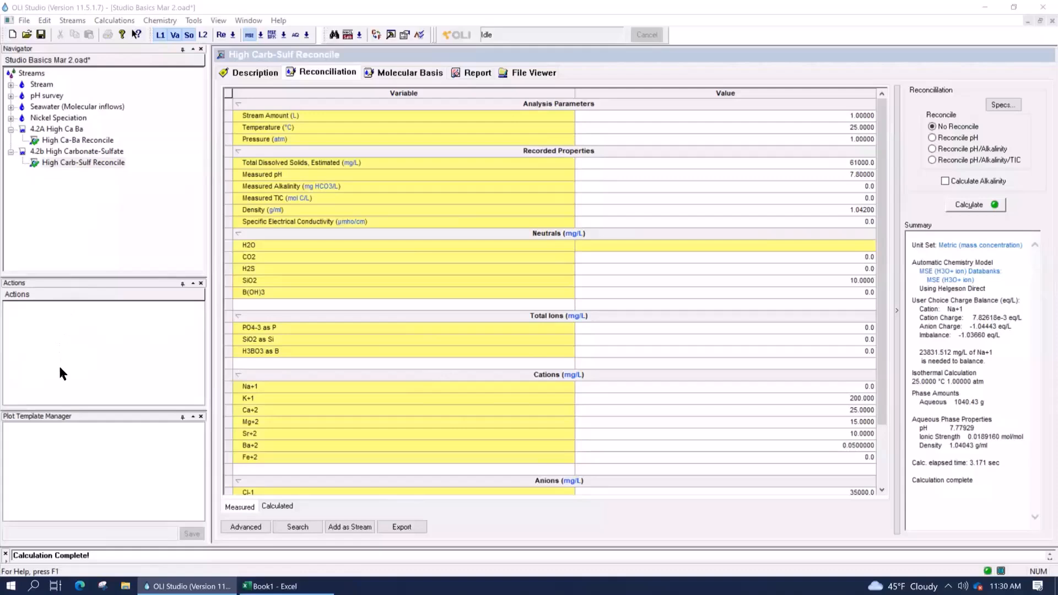
Step: Add a mixer to the Streams list of the project
{"action": "left_click", "coordinate": [53, 120]}
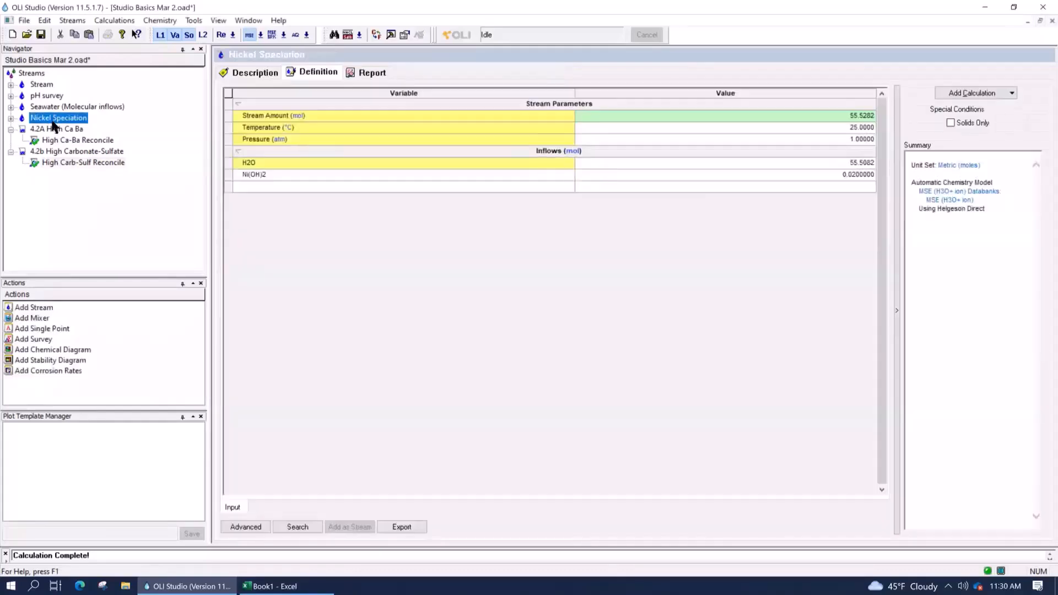
{"action": "left_click", "coordinate": [30, 76]}
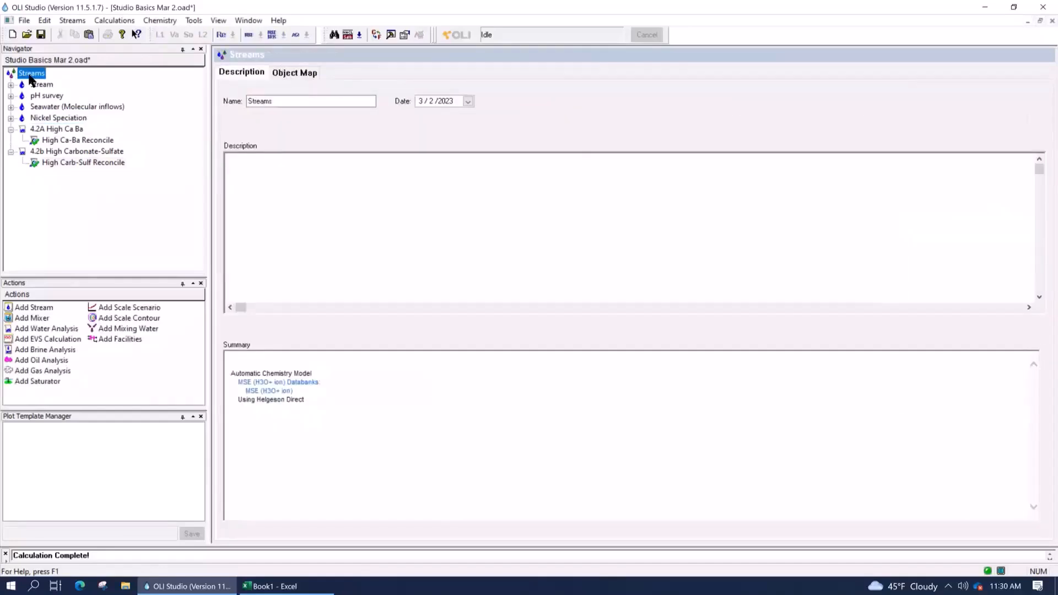
{"action": "left_click", "coordinate": [30, 76]}
{"action": "key", "text": "Escape"}
{"action": "left_click", "coordinate": [31, 318]}
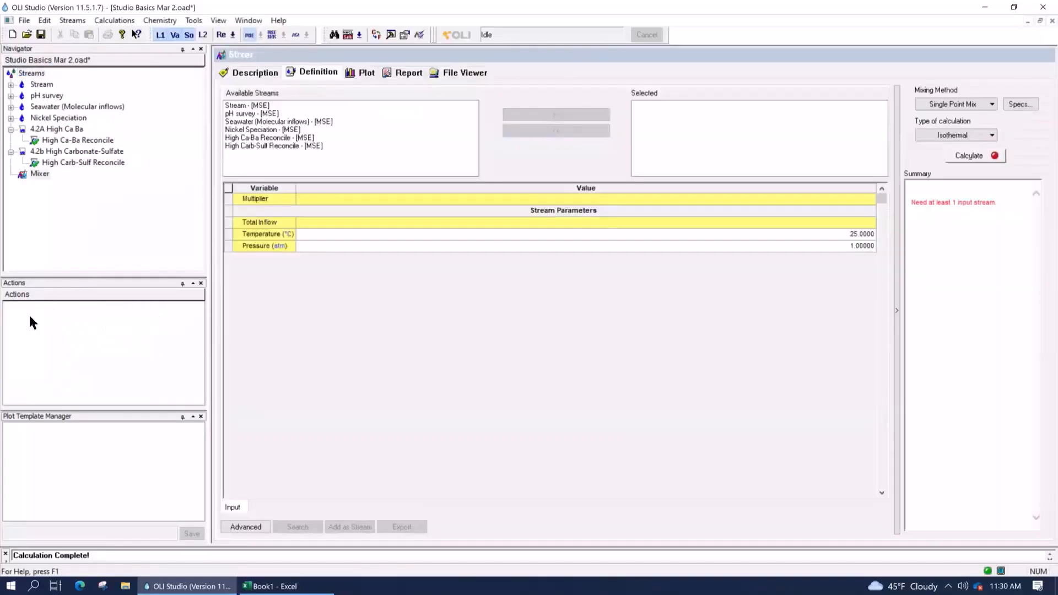
Step: Rename the new mixer as Mixing Waters
{"action": "left_click", "coordinate": [39, 176]}
{"action": "left_click", "coordinate": [39, 175]}
{"action": "type", "text": "Mixing Waters"}
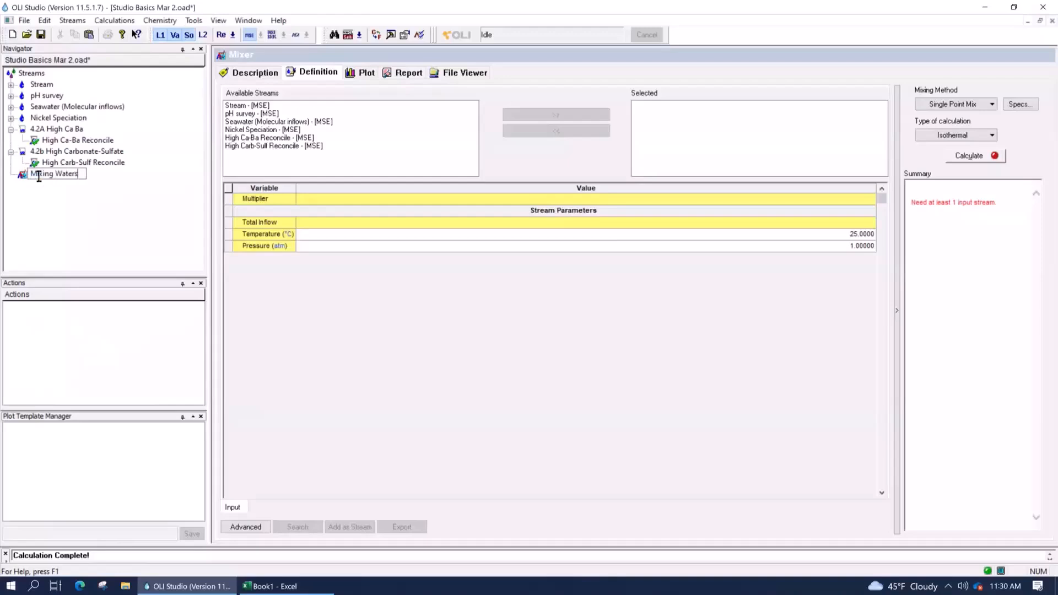
{"action": "key", "text": "Return"}
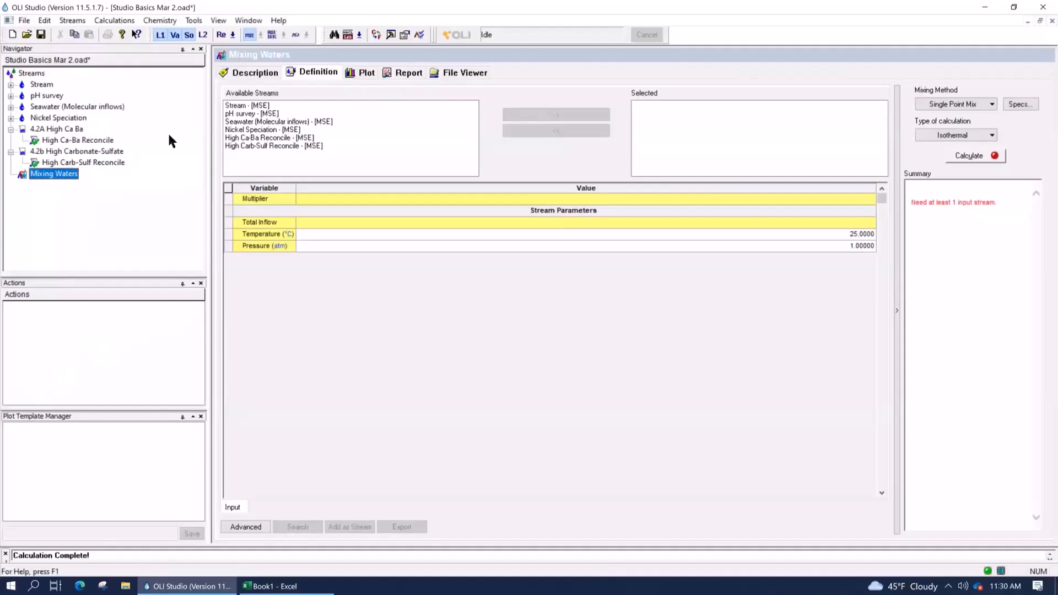
{"action": "left_click", "coordinate": [48, 174]}
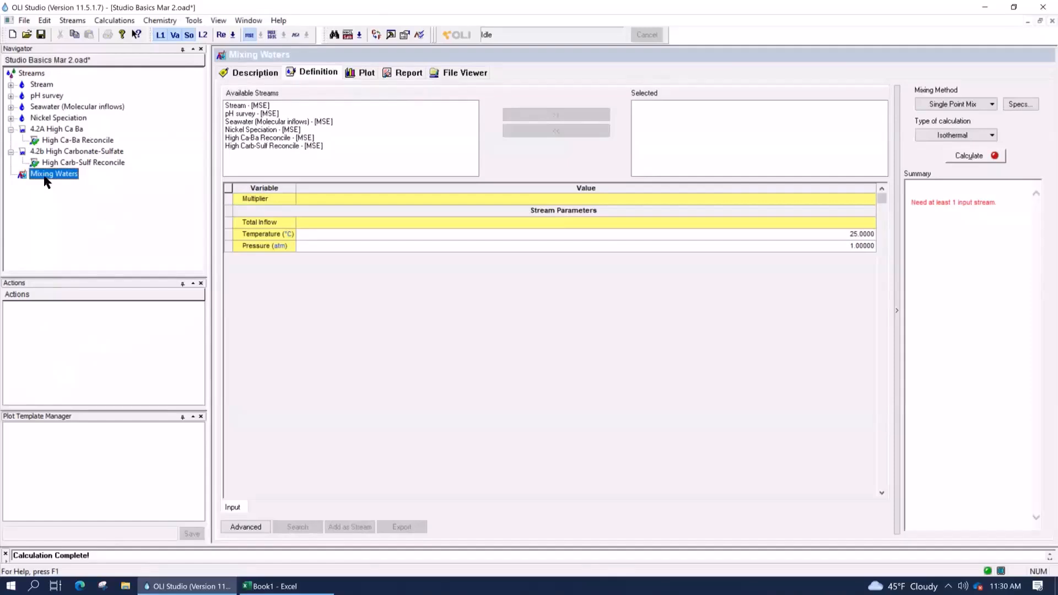
Step: Add High Ca-Ba Reconcile and High Carb-Sulf Reconcile together as mixer inputs, and remove both from the selection again
{"action": "left_click", "coordinate": [710, 366]}
{"action": "left_click", "coordinate": [269, 138]}
{"action": "left_click", "coordinate": [267, 146], "text": "ctrl"}
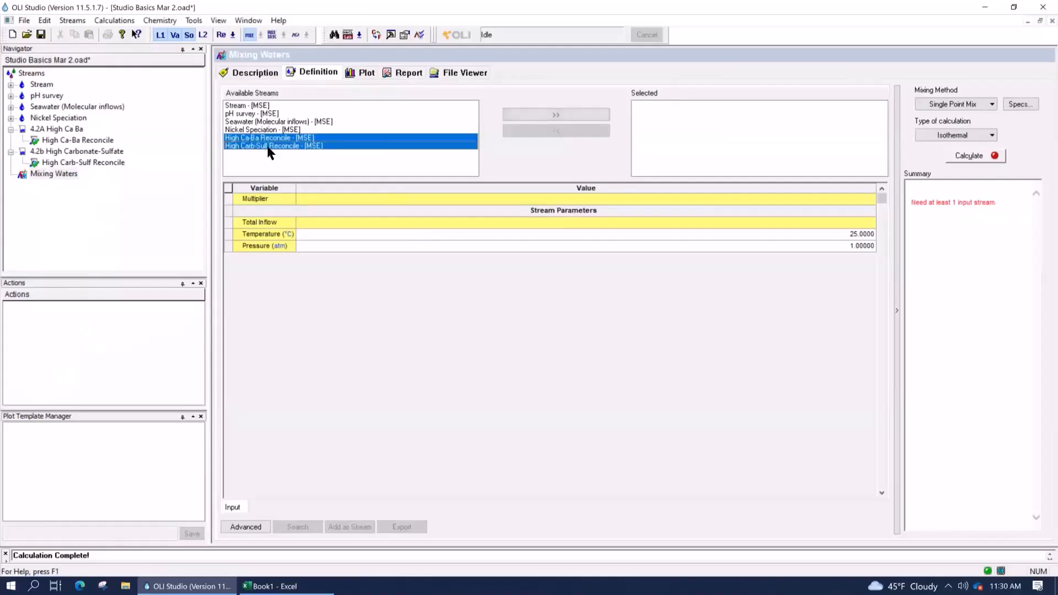
{"action": "left_click", "coordinate": [545, 111]}
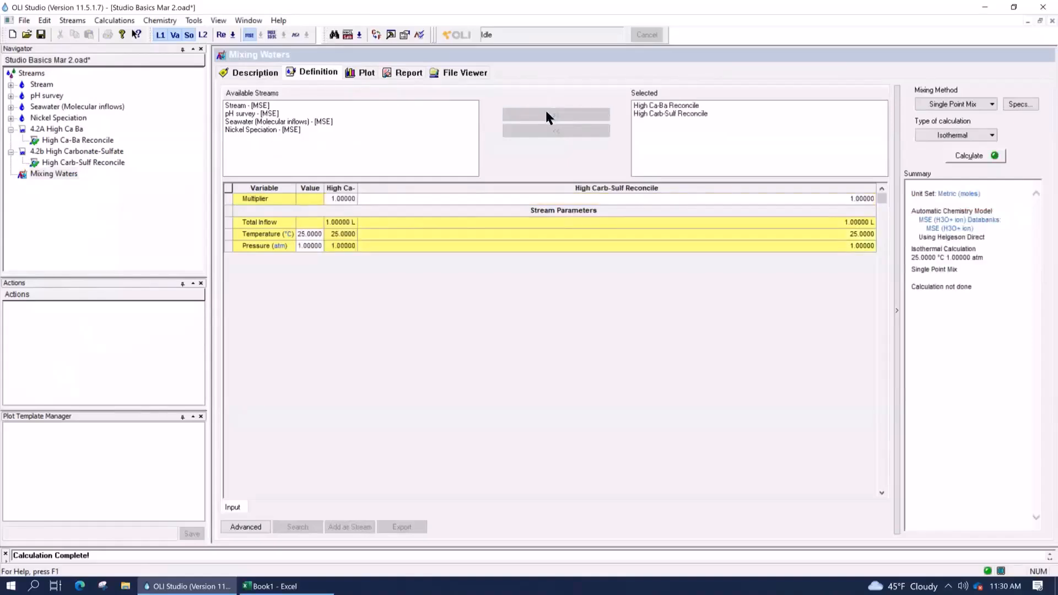
{"action": "double_click", "coordinate": [644, 113]}
{"action": "double_click", "coordinate": [643, 105]}
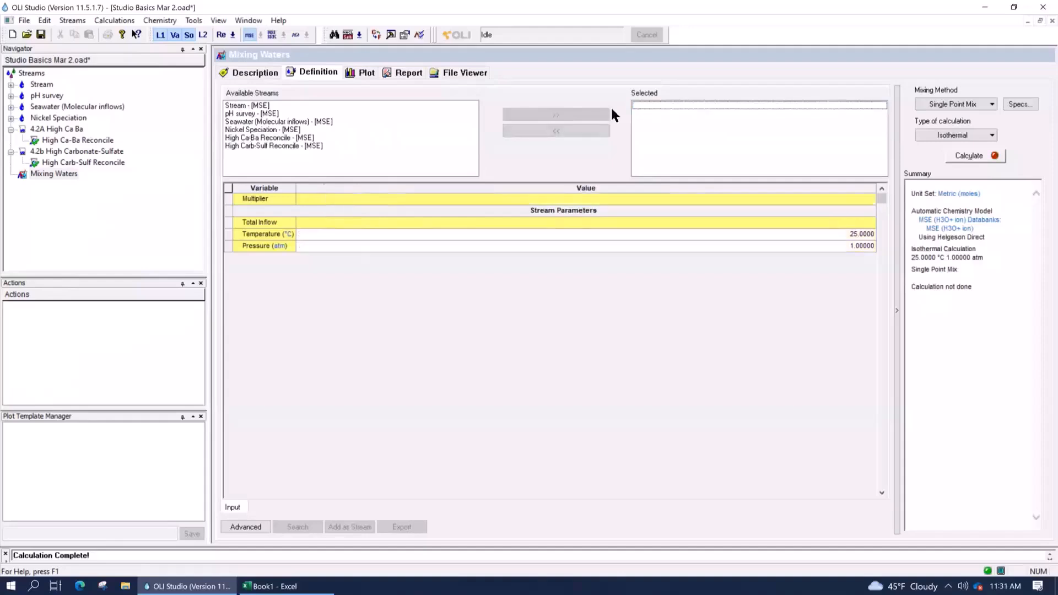
Step: Add the High Ca-Ba and High Carb-Sulf Reconcile streams to the mixer one at a time, and clear the selection again
{"action": "double_click", "coordinate": [265, 137]}
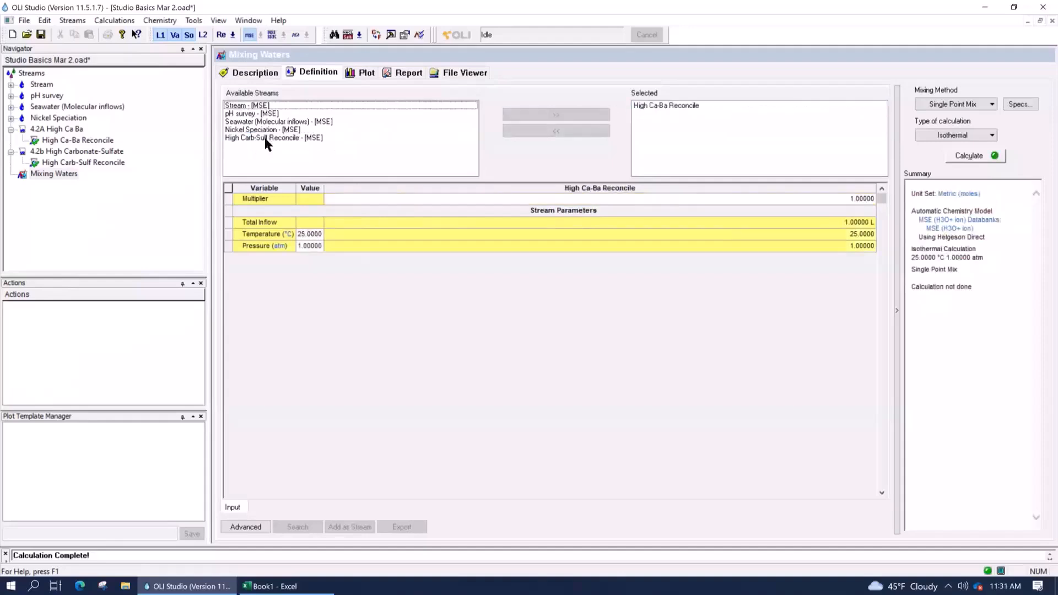
{"action": "double_click", "coordinate": [264, 137]}
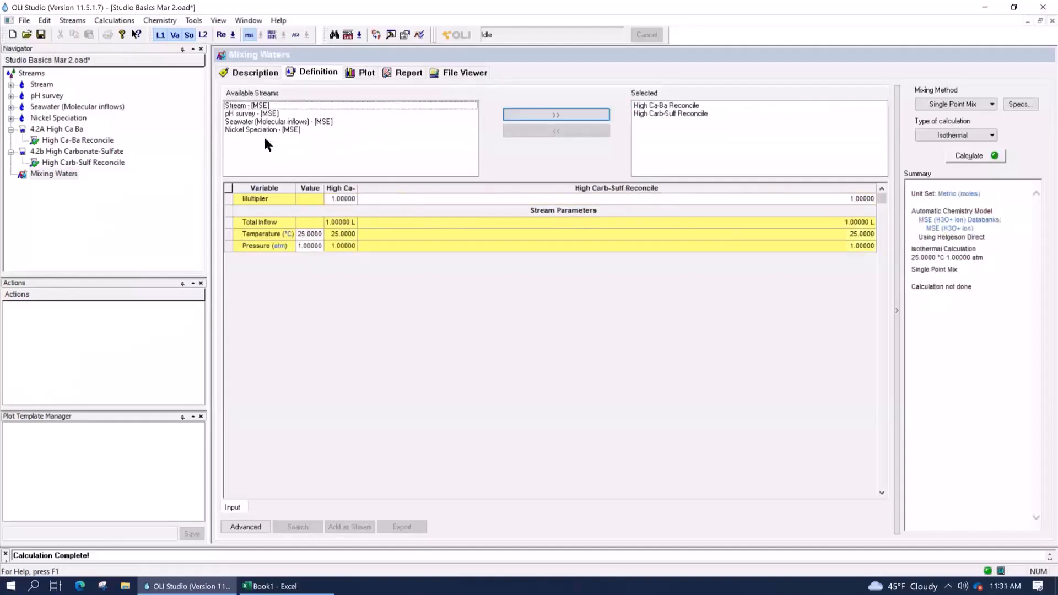
{"action": "double_click", "coordinate": [661, 105]}
{"action": "double_click", "coordinate": [661, 105]}
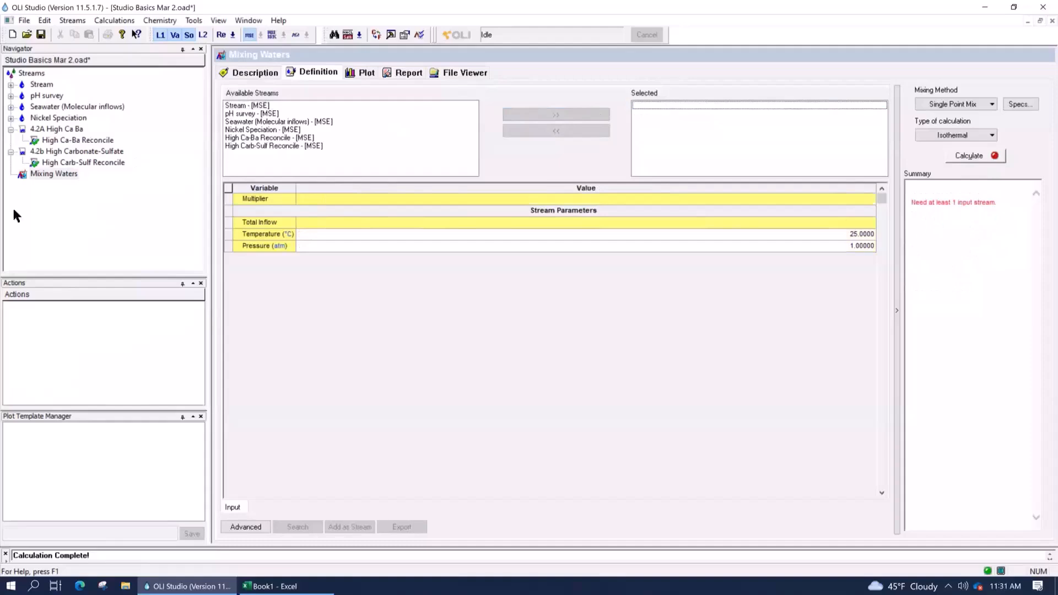
Step: Bring High Ca-Ba Reconcile and High Carb-Sulf Reconcile from the project tree into the mixer's selected streams and widen the narrow grid columns
{"action": "left_click", "coordinate": [54, 141]}
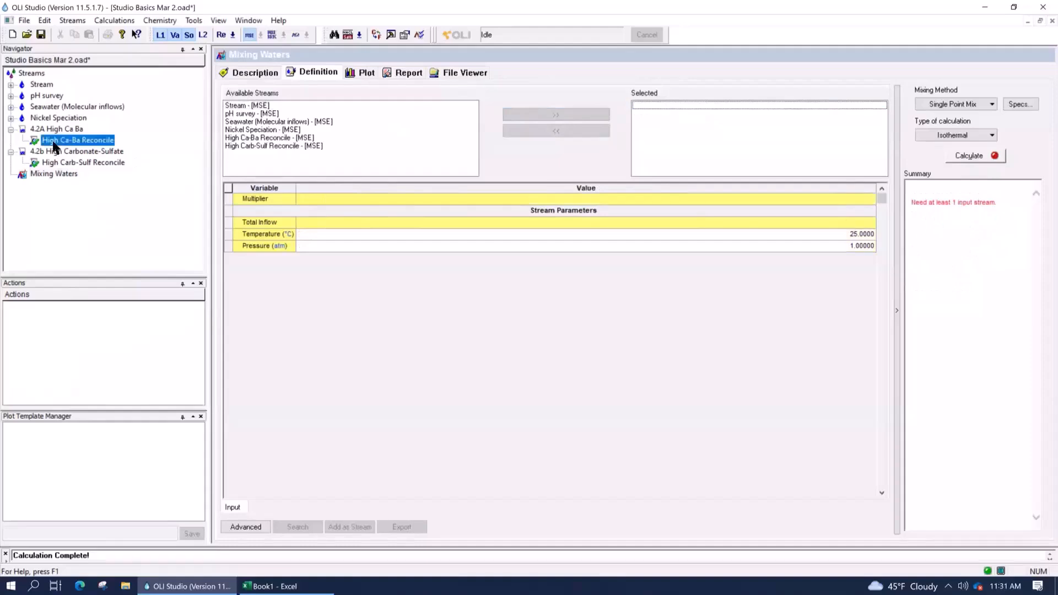
{"action": "left_click_drag", "start_coordinate": [54, 144], "coordinate": [691, 138]}
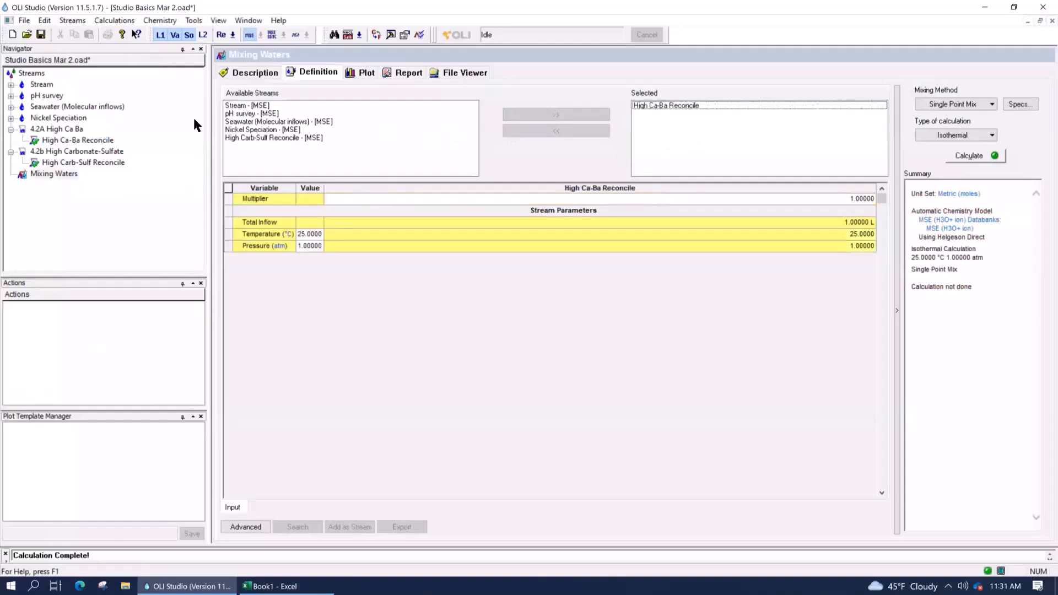
{"action": "left_click_drag", "start_coordinate": [54, 165], "coordinate": [758, 132]}
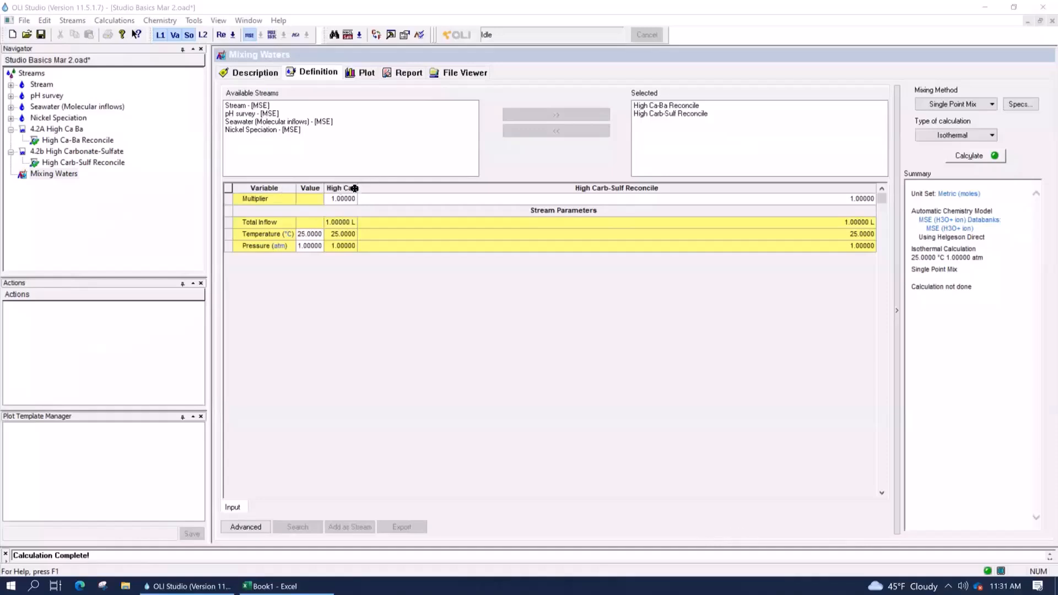
{"action": "left_click_drag", "start_coordinate": [356, 187], "coordinate": [455, 187]}
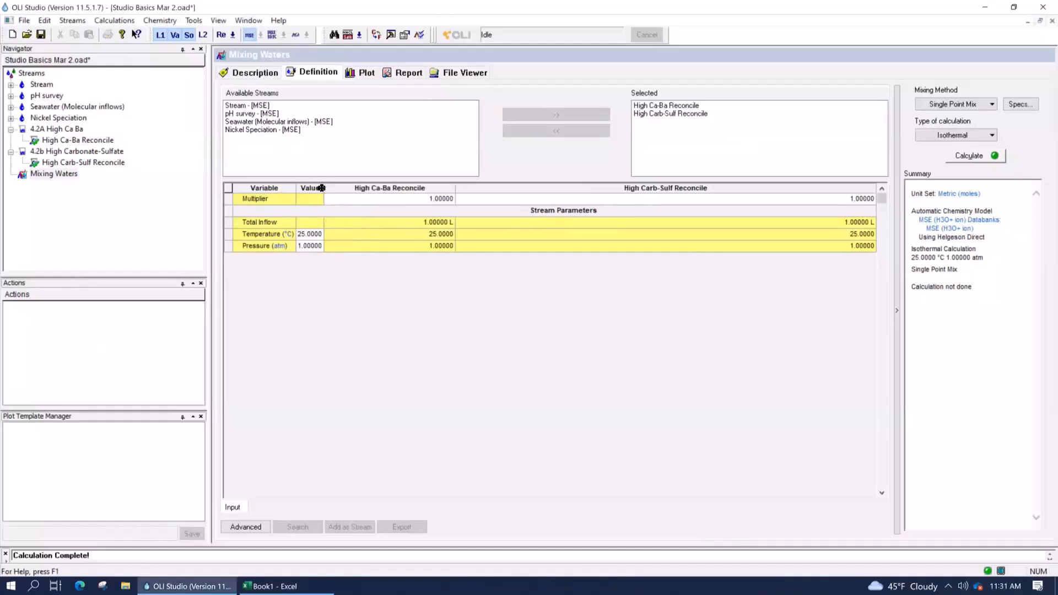
{"action": "left_click_drag", "start_coordinate": [323, 188], "coordinate": [379, 186]}
Step: Examine the mixer's final temperature and pressure values and the available mixing methods
{"action": "left_click", "coordinate": [332, 237]}
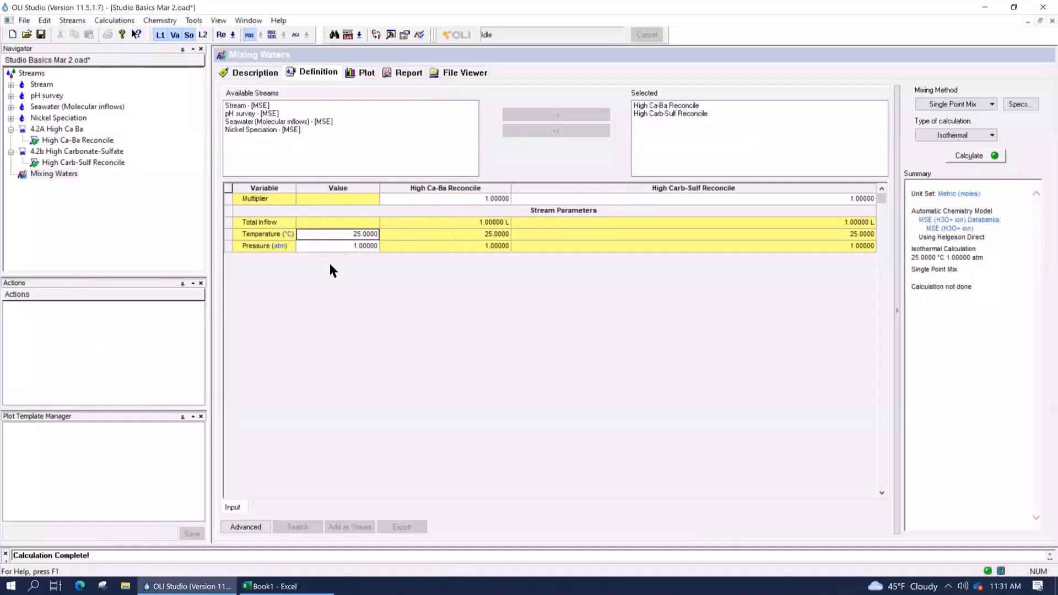
{"action": "left_click", "coordinate": [329, 246]}
{"action": "left_click", "coordinate": [334, 235]}
{"action": "left_click", "coordinate": [336, 245]}
{"action": "left_click", "coordinate": [329, 236]}
{"action": "left_click", "coordinate": [335, 247]}
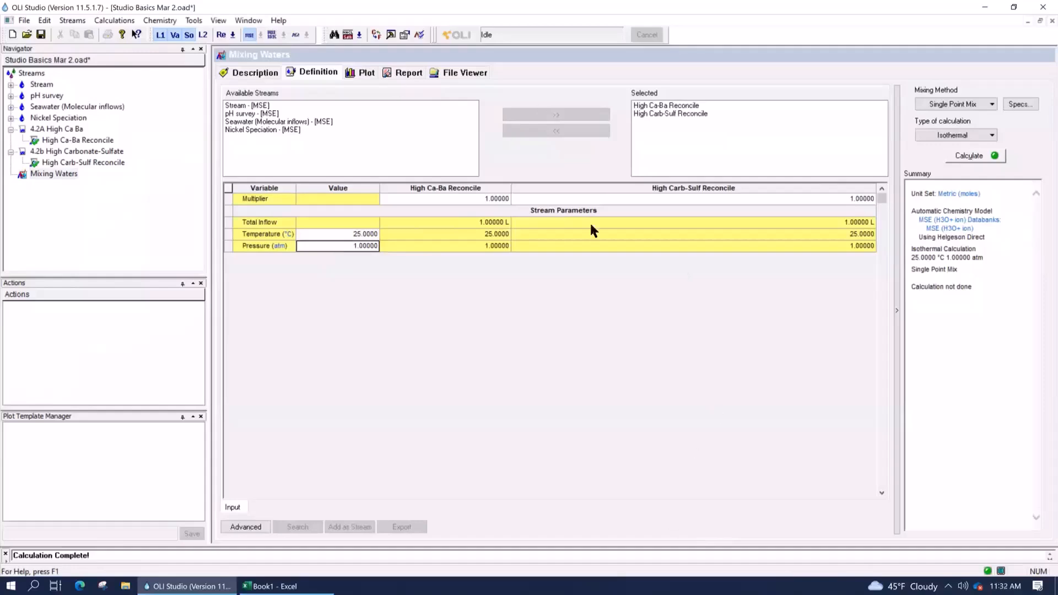
{"action": "left_click", "coordinate": [992, 104]}
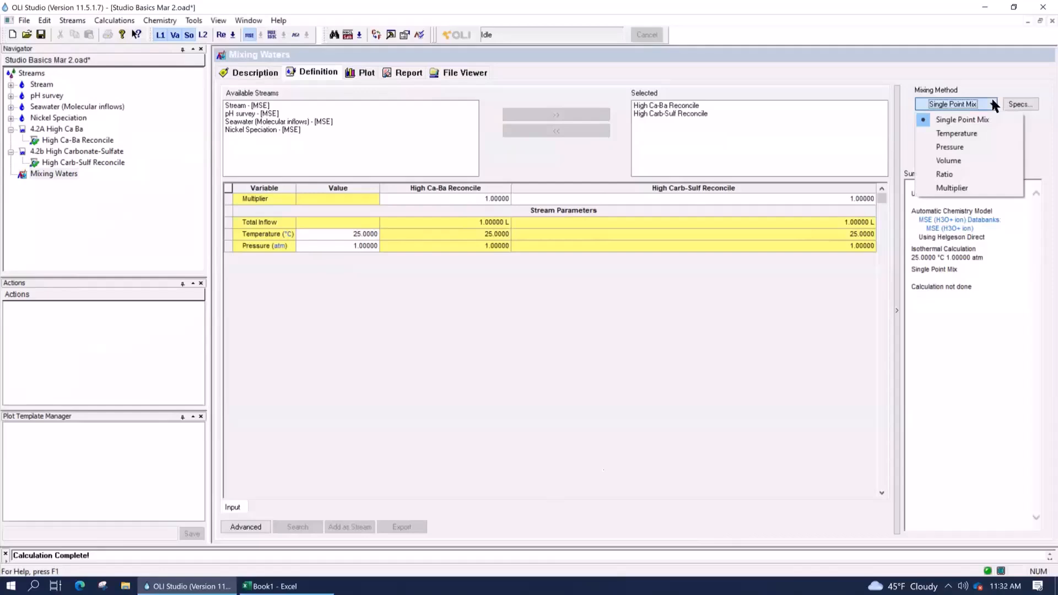
{"action": "left_click", "coordinate": [730, 309]}
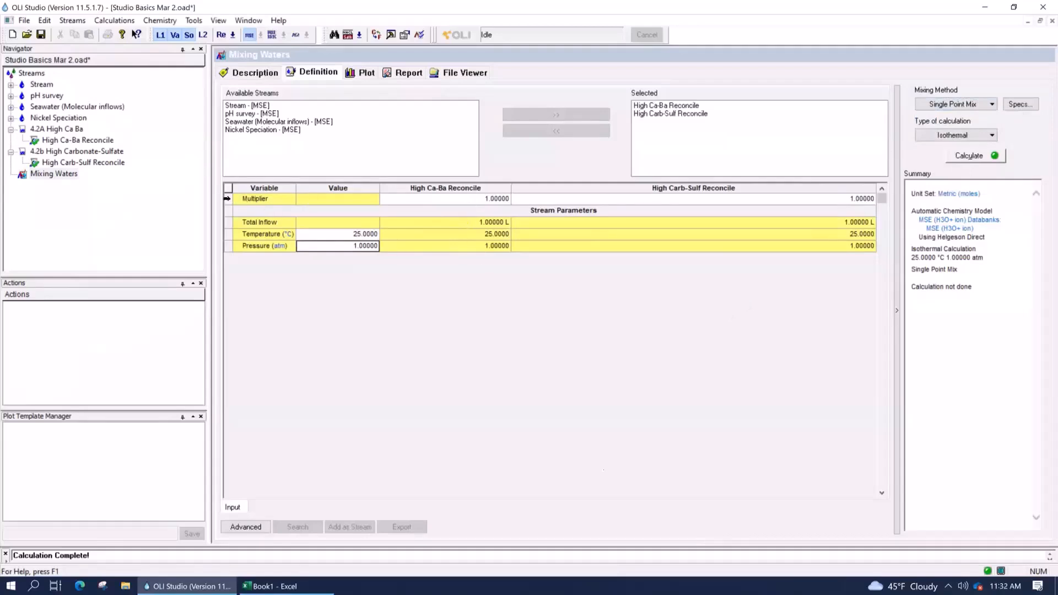
Step: Examine the multiplier and total inflow of both streams in the Mixing Waters grid
{"action": "left_click_drag", "start_coordinate": [238, 198], "coordinate": [213, 246]}
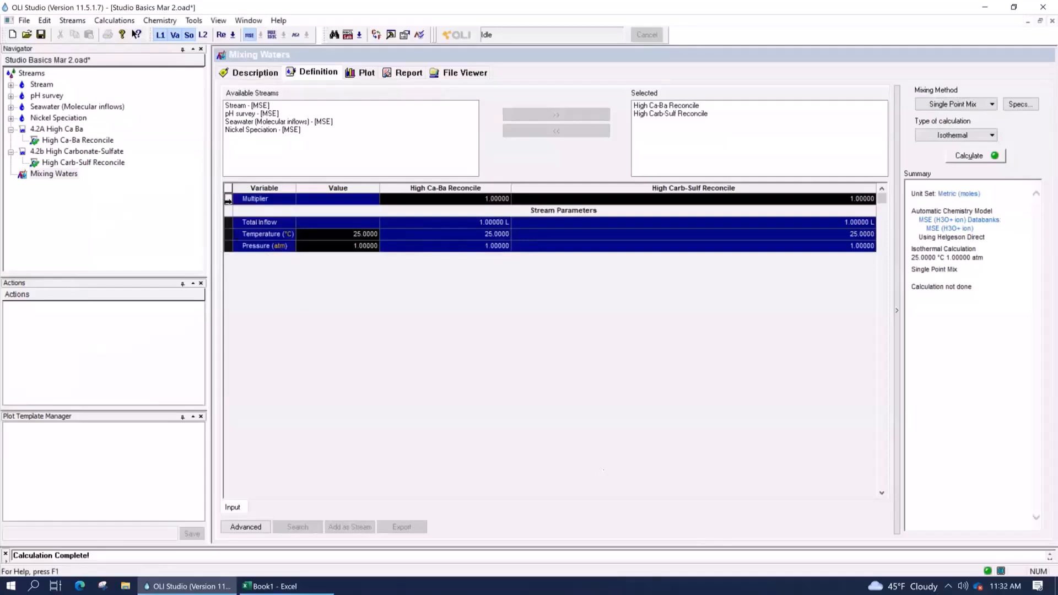
{"action": "left_click", "coordinate": [253, 232]}
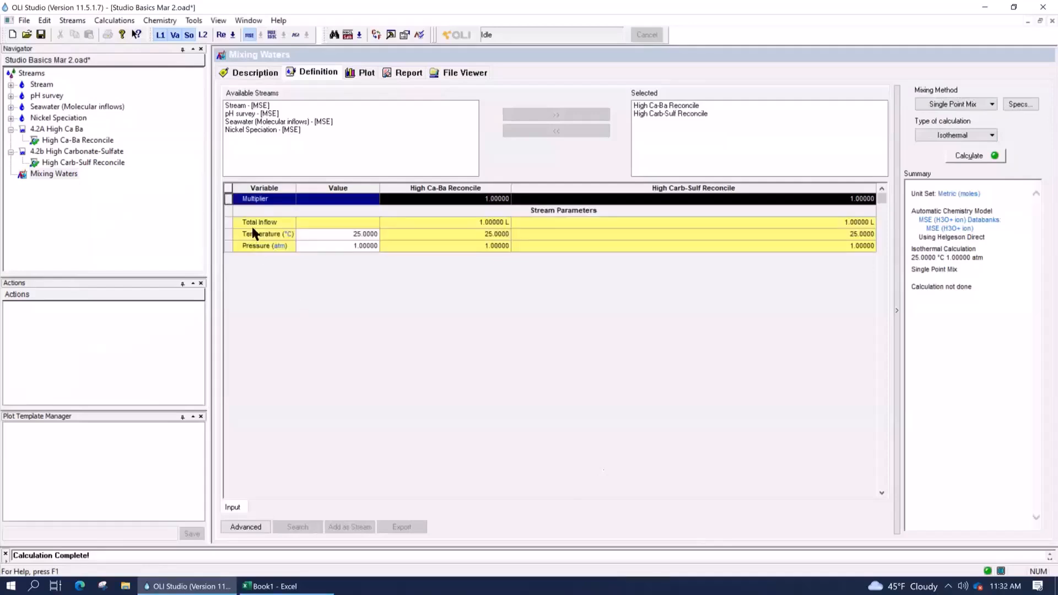
{"action": "left_click", "coordinate": [410, 202]}
{"action": "left_click", "coordinate": [622, 202]}
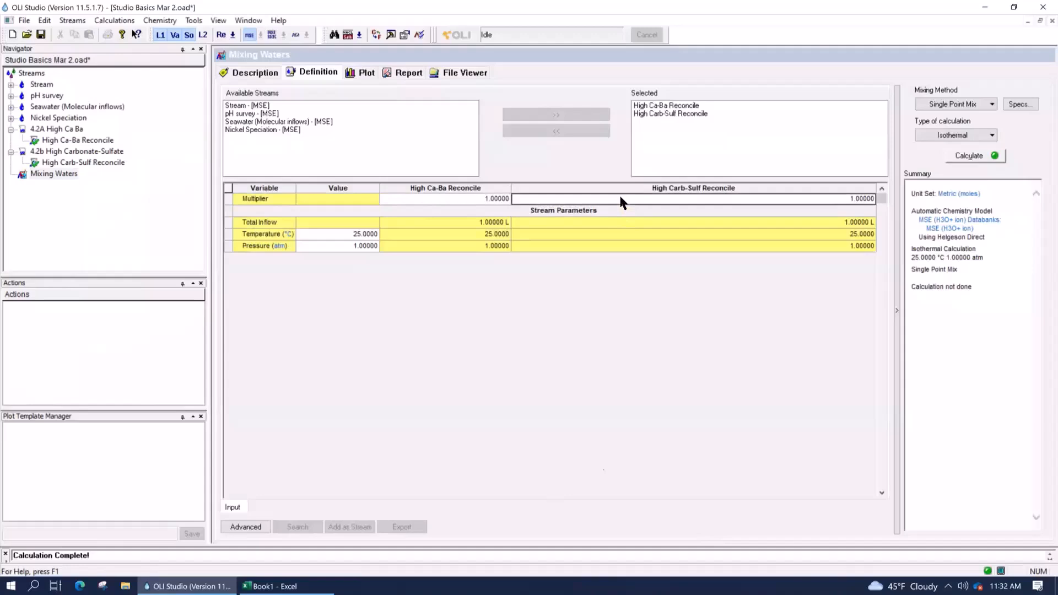
{"action": "left_click_drag", "start_coordinate": [510, 188], "coordinate": [593, 194]}
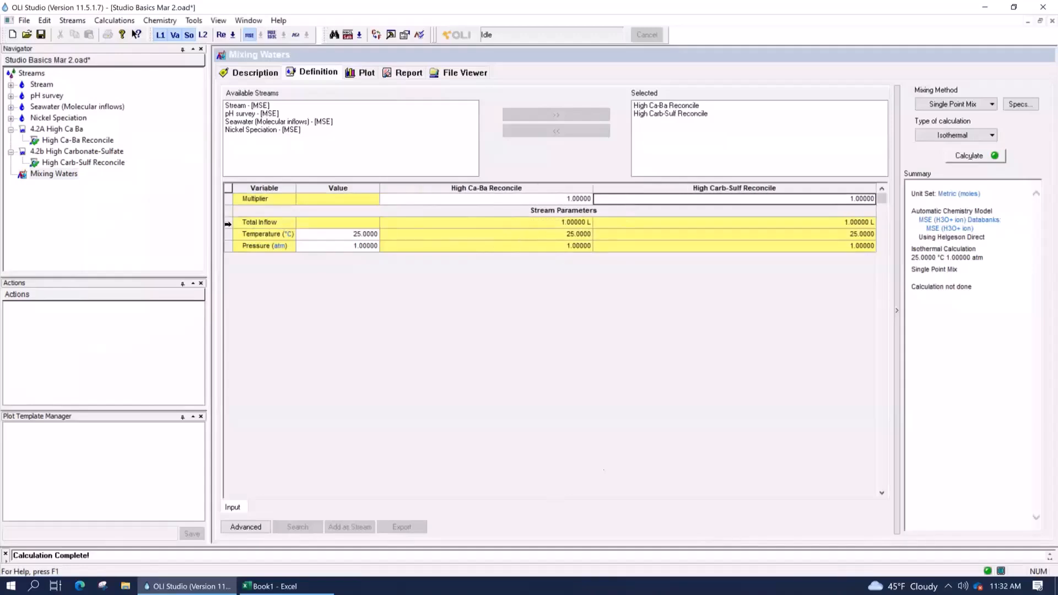
{"action": "left_click", "coordinate": [228, 223]}
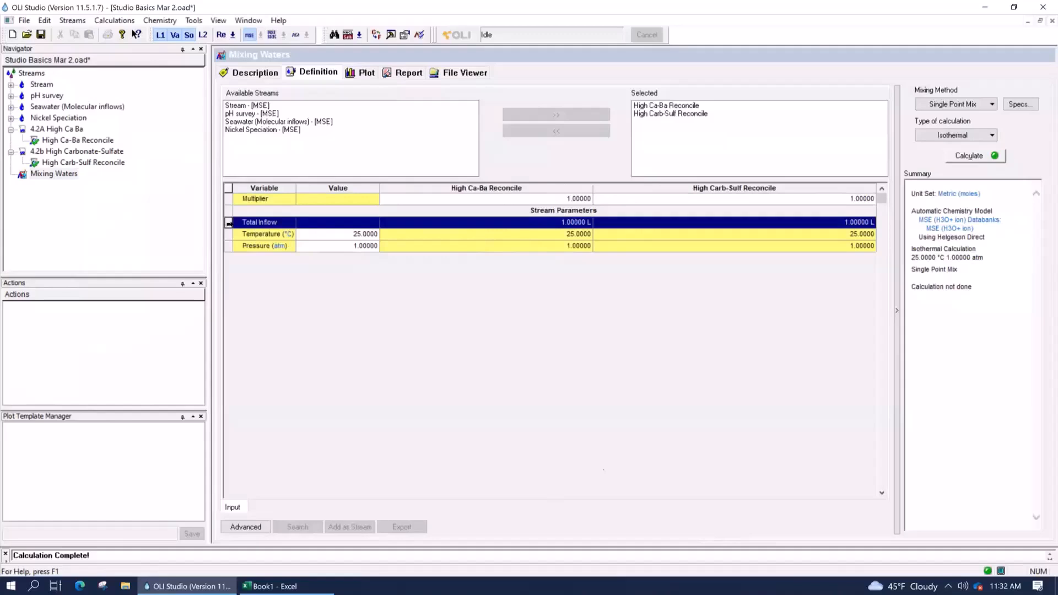
{"action": "left_click", "coordinate": [530, 233]}
{"action": "left_click", "coordinate": [671, 212]}
{"action": "left_click", "coordinate": [542, 220]}
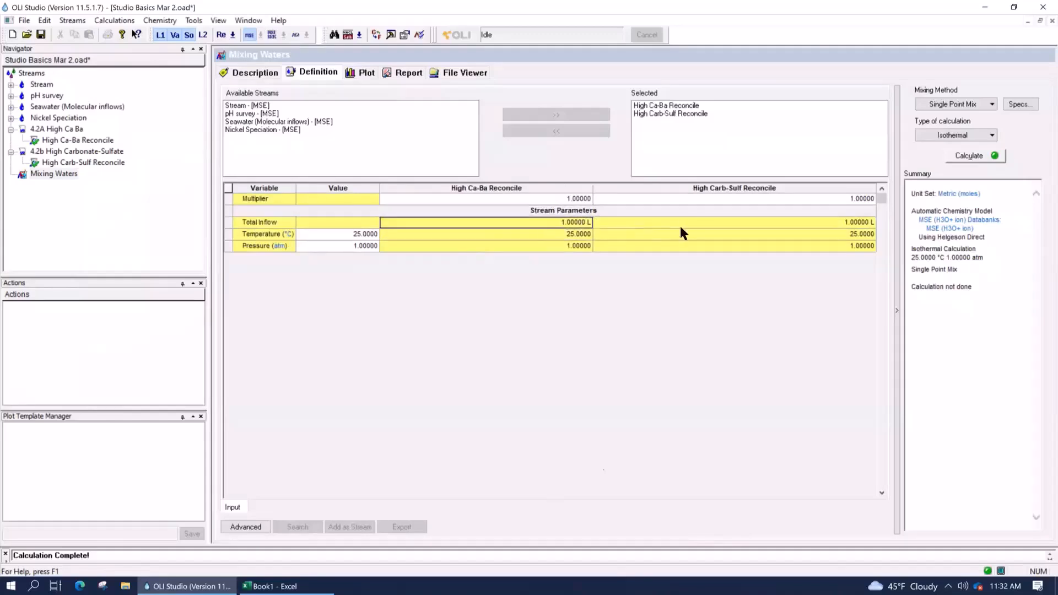
{"action": "left_click", "coordinate": [684, 221]}
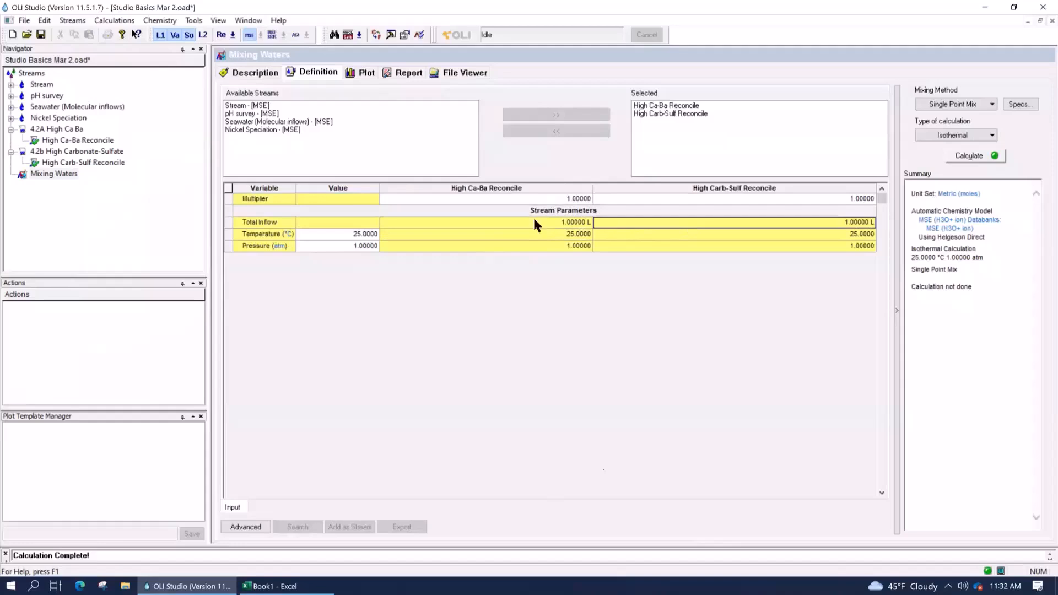
{"action": "left_click", "coordinate": [535, 221]}
{"action": "left_click", "coordinate": [682, 224]}
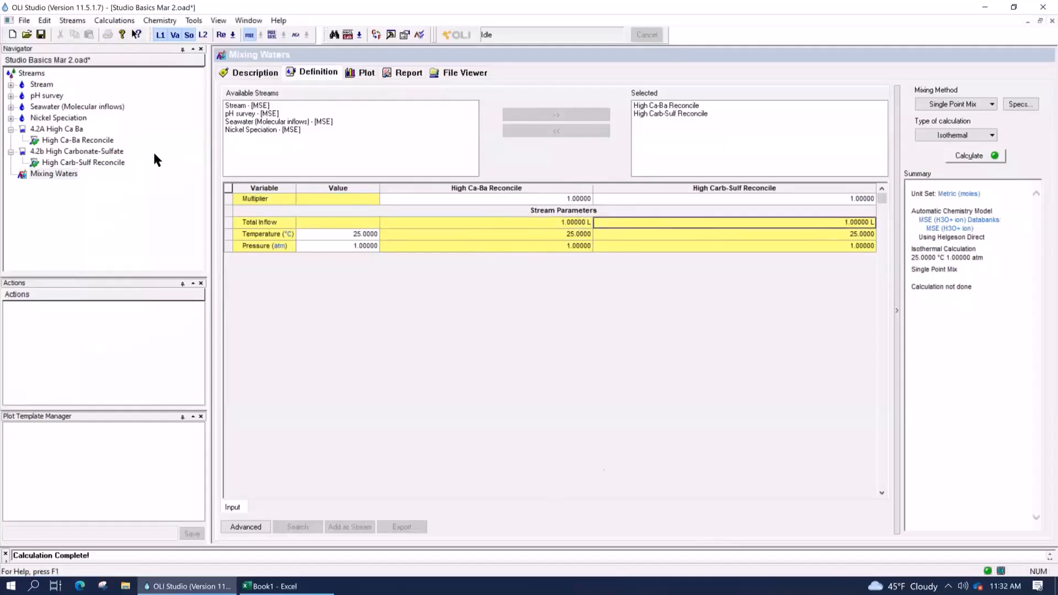
Step: Check the stream amount in both reconciliations against the total inflow in Mixing Waters, and review the inlet temperature and pressure
{"action": "left_click", "coordinate": [93, 141]}
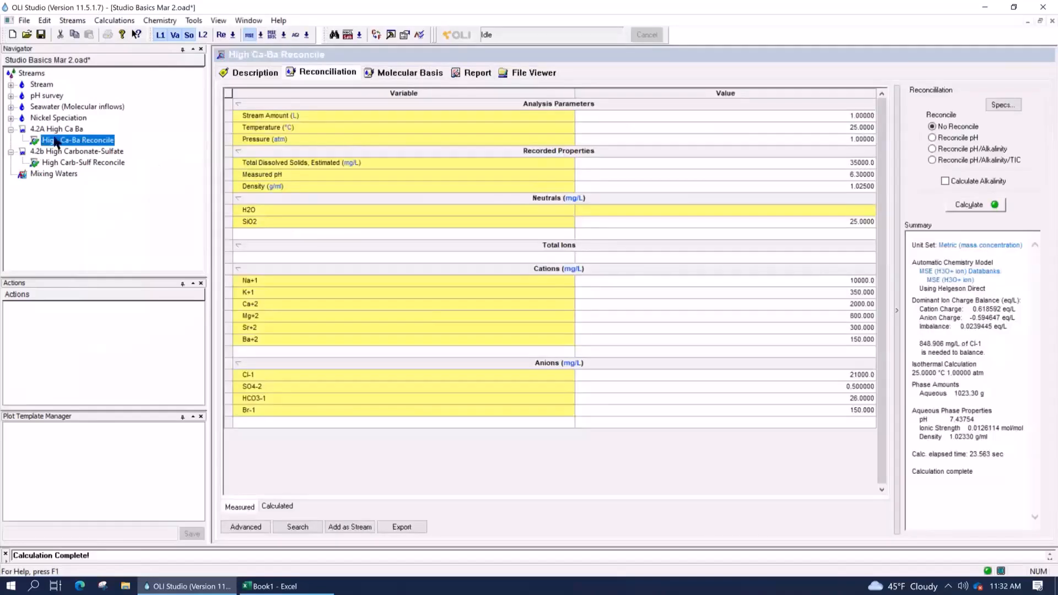
{"action": "left_click", "coordinate": [757, 116]}
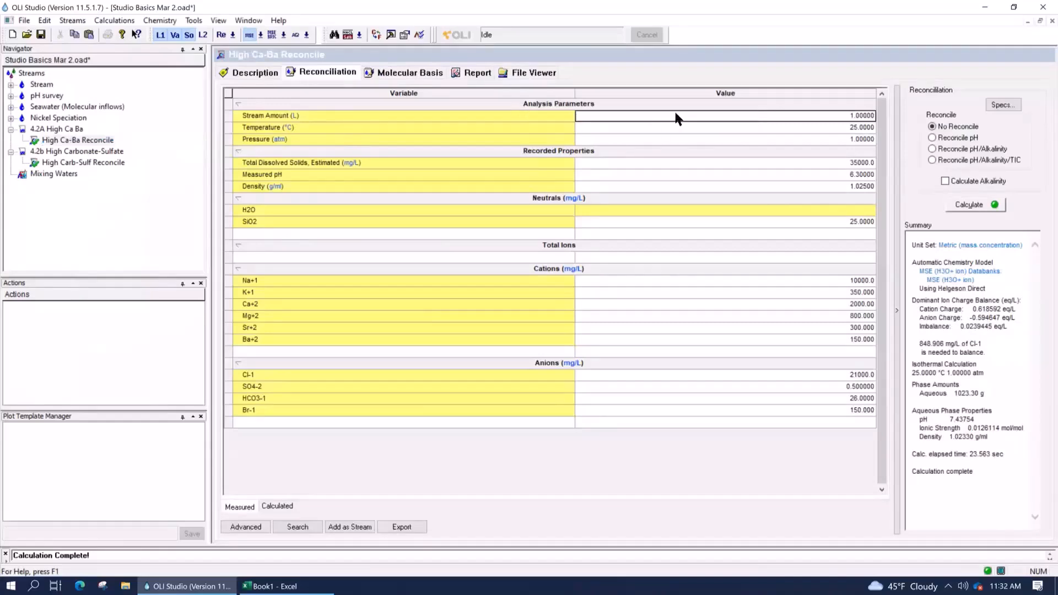
{"action": "left_click", "coordinate": [111, 158]}
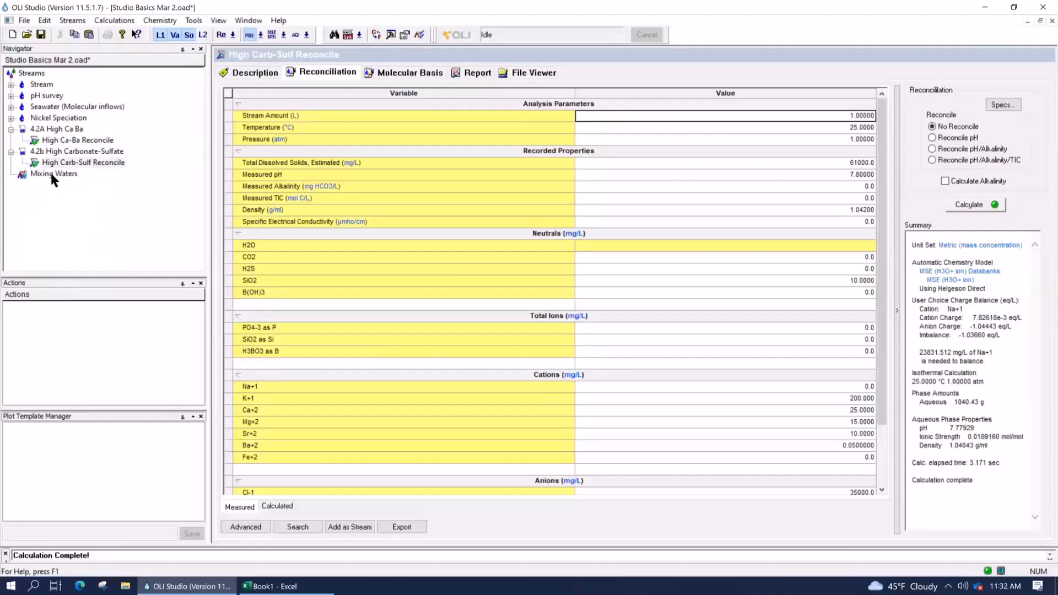
{"action": "left_click", "coordinate": [53, 173]}
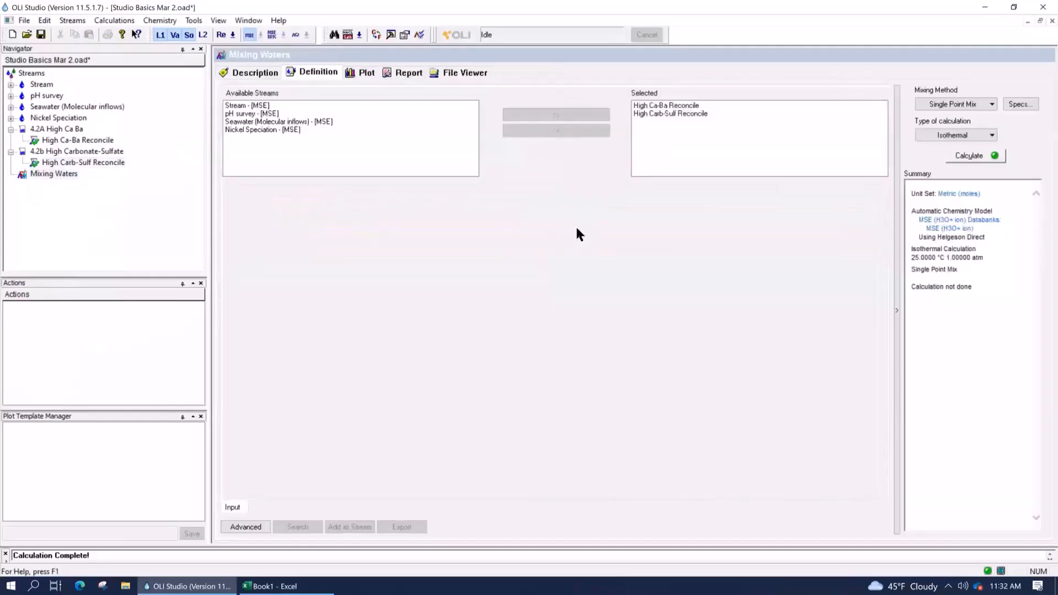
{"action": "left_click", "coordinate": [570, 221]}
{"action": "left_click", "coordinate": [677, 222]}
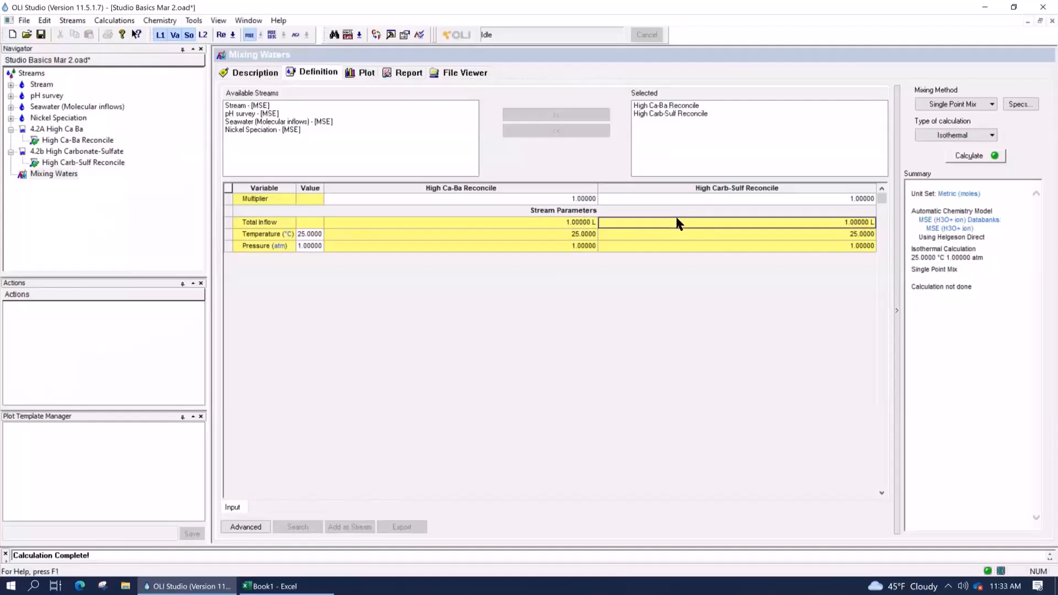
{"action": "left_click", "coordinate": [564, 246]}
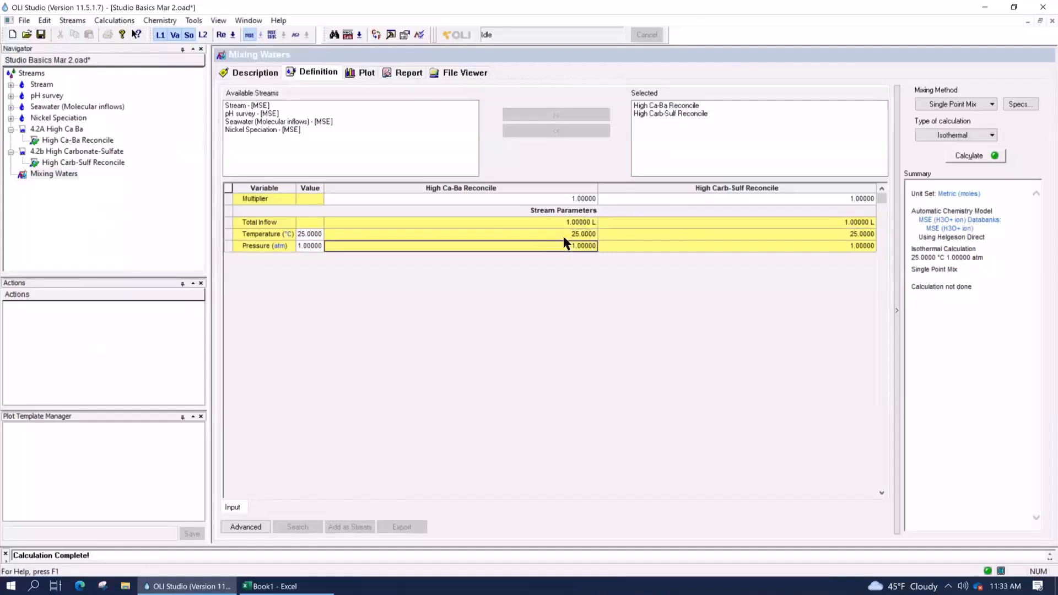
{"action": "left_click", "coordinate": [563, 224]}
{"action": "left_click", "coordinate": [558, 233]}
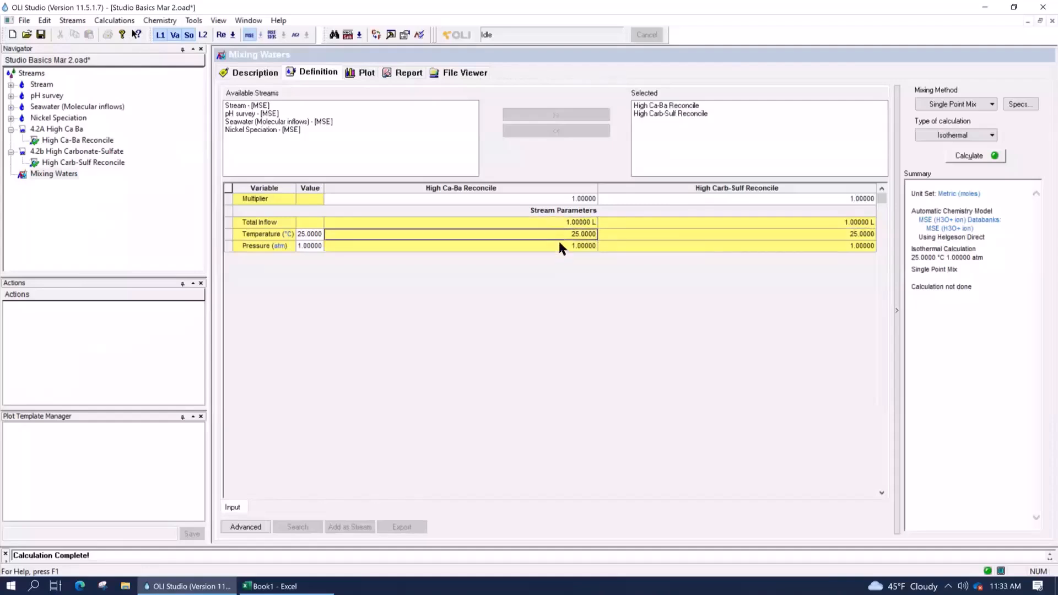
Step: Examine the total inflow, temperature and pressure of both streams in the Mixing Waters grid, and widen the Value column
{"action": "left_click", "coordinate": [559, 243]}
{"action": "left_click", "coordinate": [554, 224]}
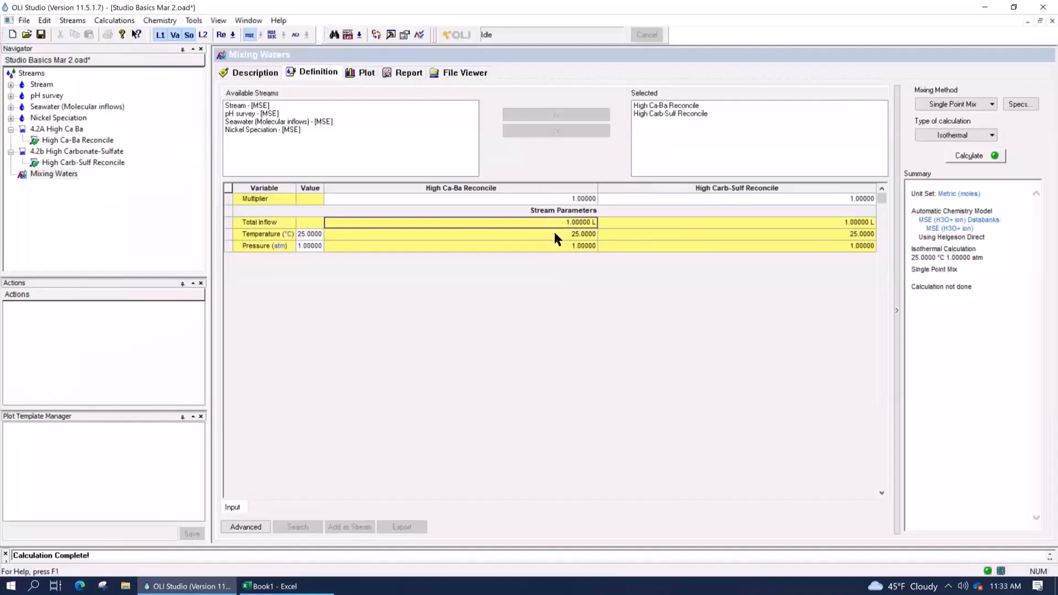
{"action": "left_click", "coordinate": [553, 234]}
{"action": "left_click", "coordinate": [551, 246]}
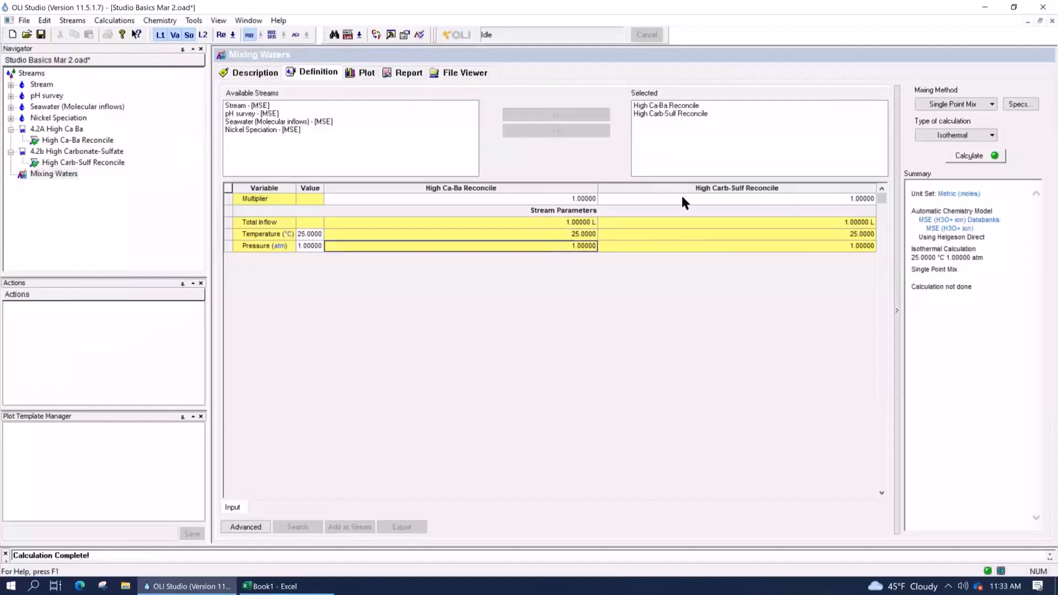
{"action": "left_click", "coordinate": [842, 224]}
{"action": "left_click", "coordinate": [577, 225]}
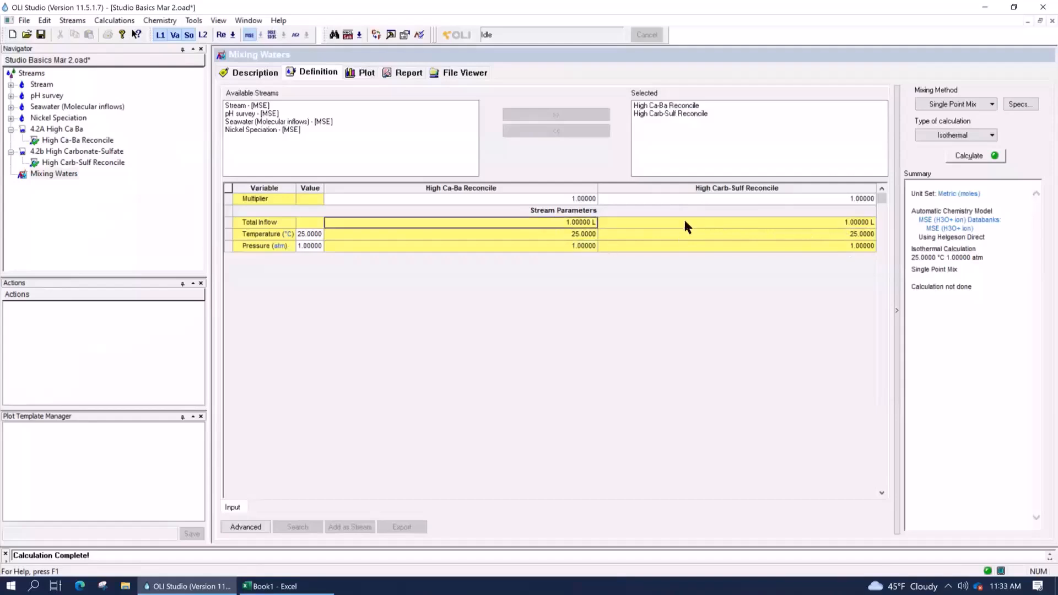
{"action": "left_click", "coordinate": [687, 224]}
{"action": "left_click", "coordinate": [540, 236]}
{"action": "left_click", "coordinate": [539, 245]}
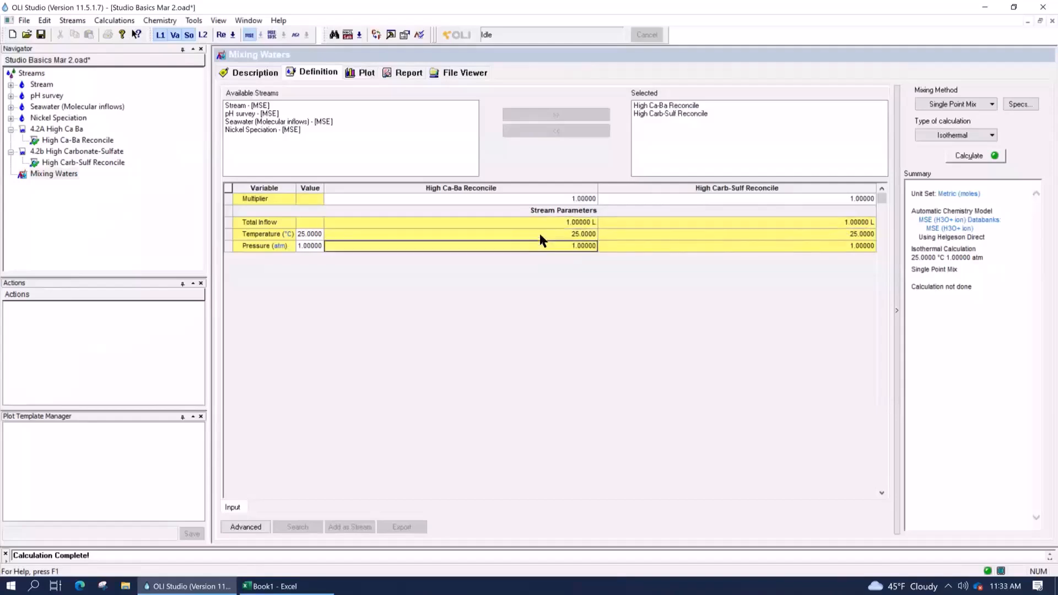
{"action": "left_click", "coordinate": [540, 234]}
{"action": "left_click", "coordinate": [538, 245]}
{"action": "left_click", "coordinate": [540, 235]}
{"action": "left_click", "coordinate": [542, 242]}
{"action": "left_click_drag", "start_coordinate": [324, 190], "coordinate": [422, 209]}
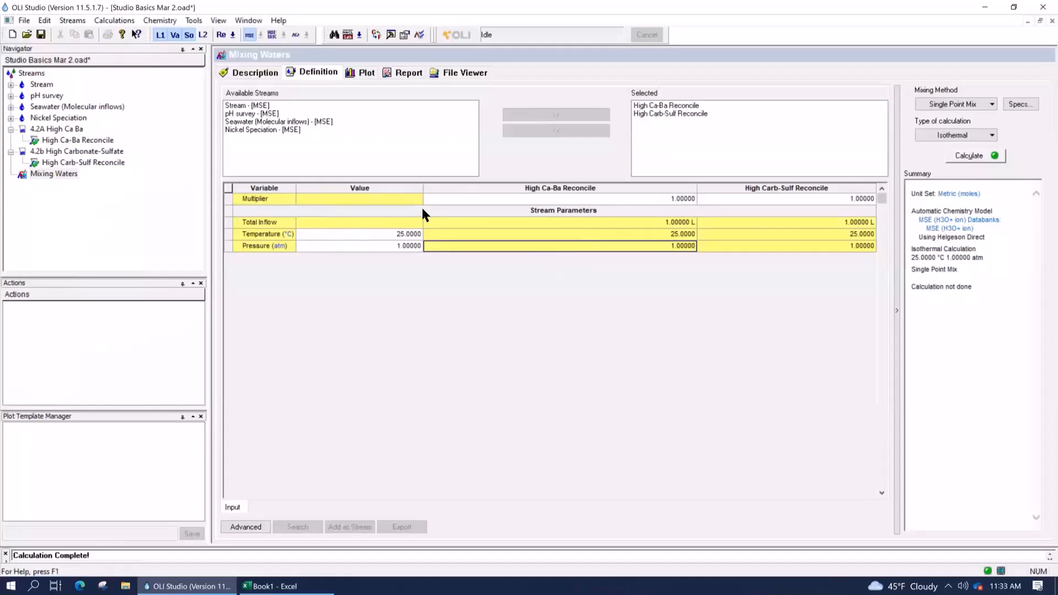
Step: Open the plot of the Survey under pH survey and read points on the HCO3-1 curve
{"action": "left_click", "coordinate": [10, 95]}
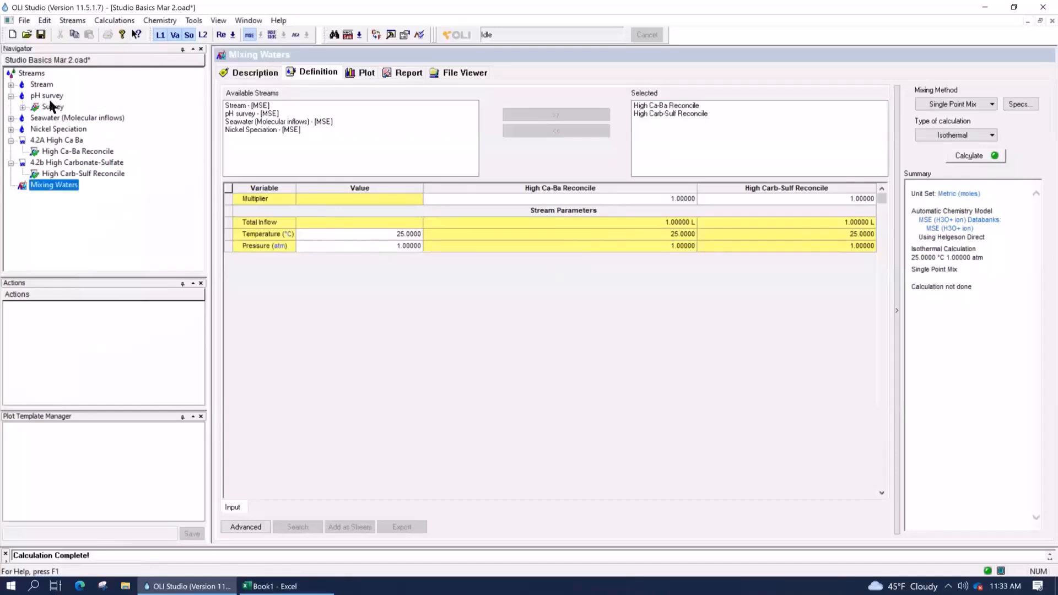
{"action": "left_click", "coordinate": [51, 107]}
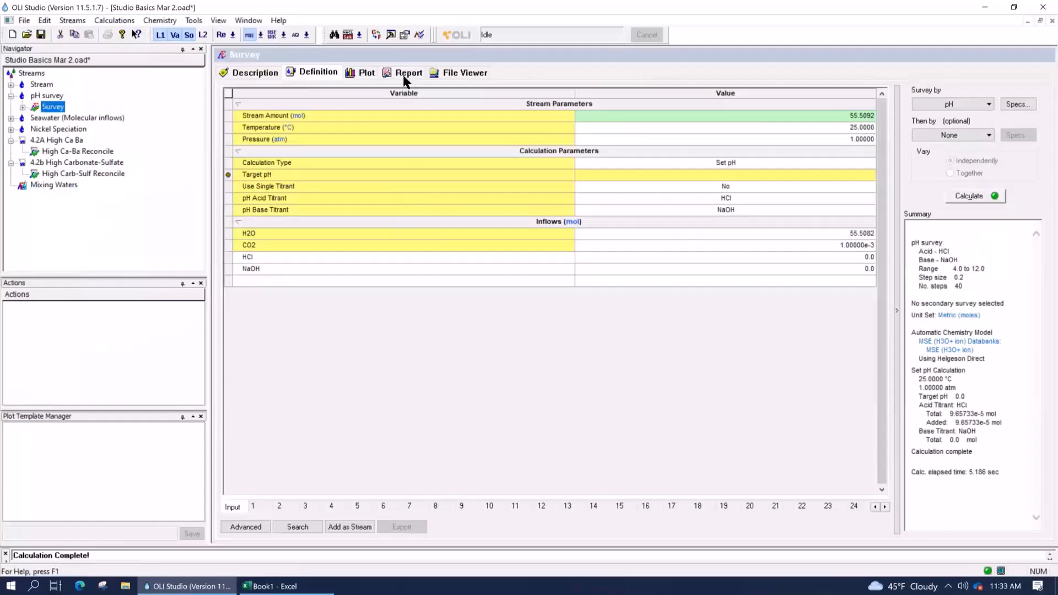
{"action": "left_click", "coordinate": [363, 73]}
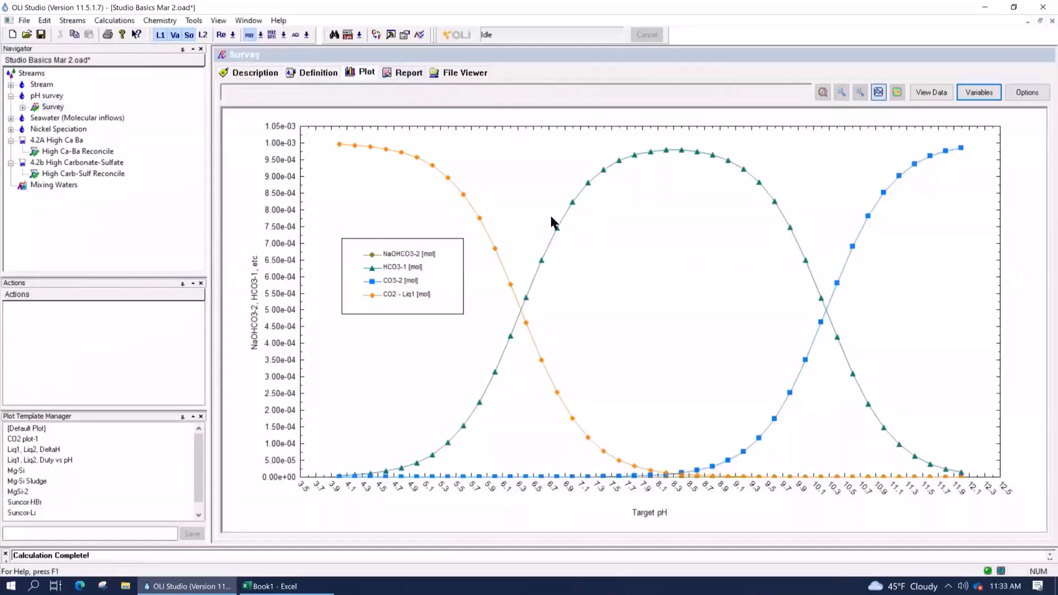
{"action": "left_click", "coordinate": [558, 233]}
{"action": "mouse_move", "coordinate": [540, 262]}
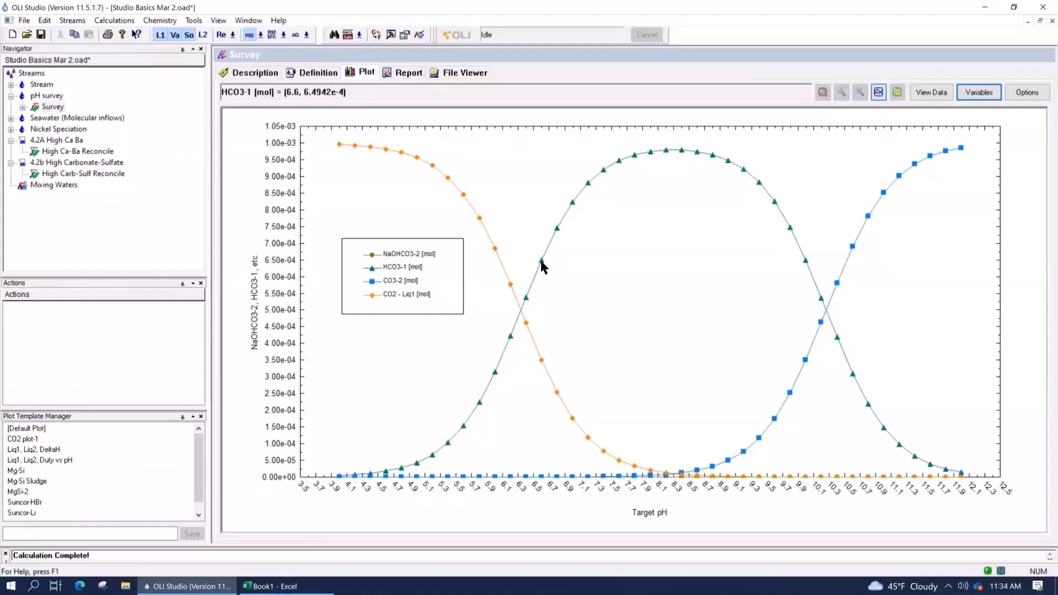
Step: Return to Mixing Waters, review the streams' inflow, temperature and pressure, and widen the Value column again
{"action": "left_click", "coordinate": [54, 185]}
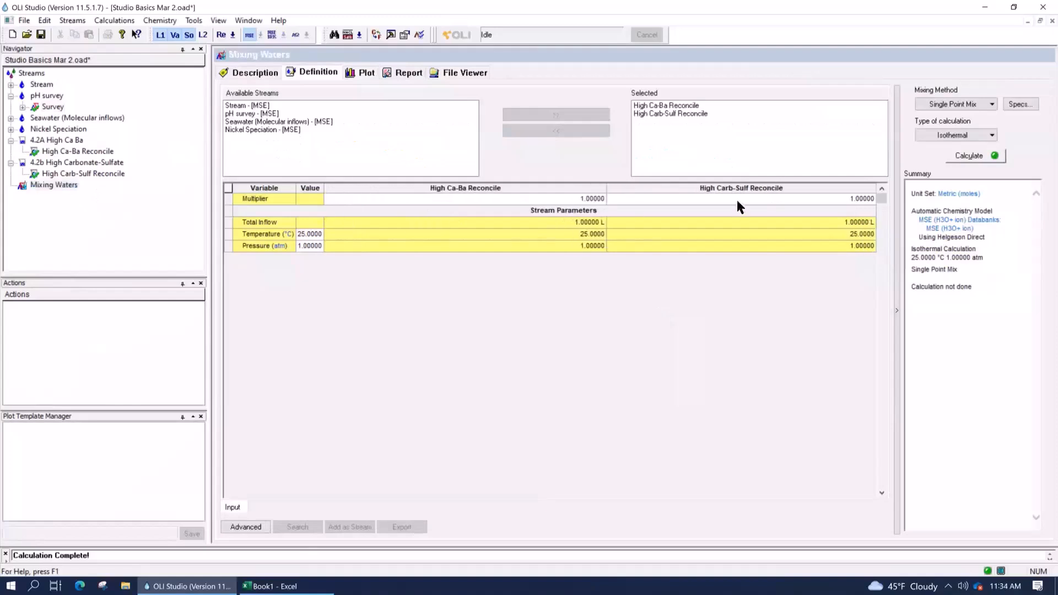
{"action": "left_click", "coordinate": [745, 223]}
{"action": "left_click", "coordinate": [510, 234]}
{"action": "left_click", "coordinate": [517, 244]}
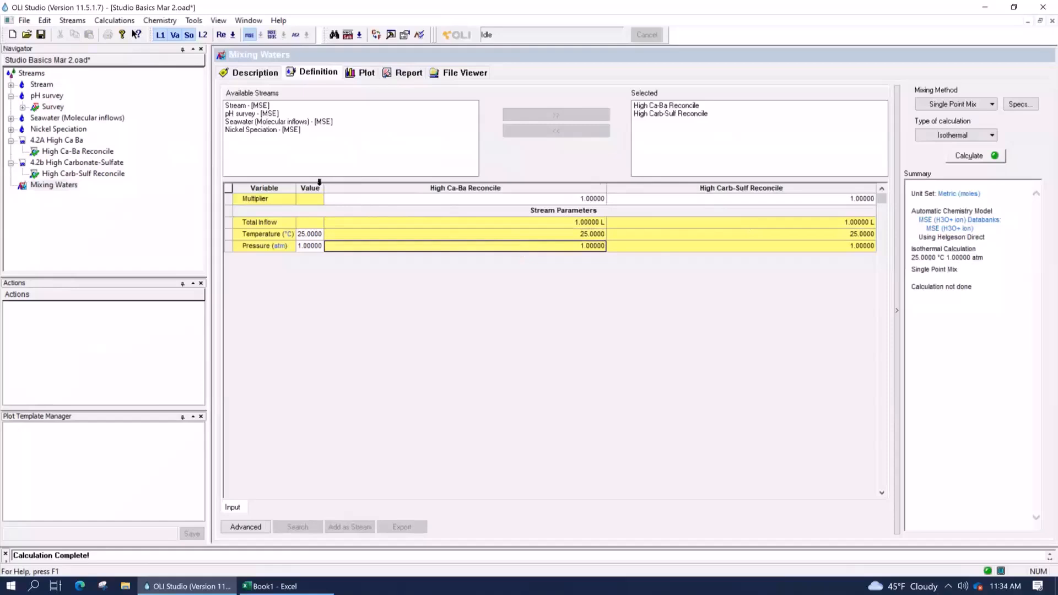
{"action": "left_click_drag", "start_coordinate": [324, 188], "coordinate": [390, 205]}
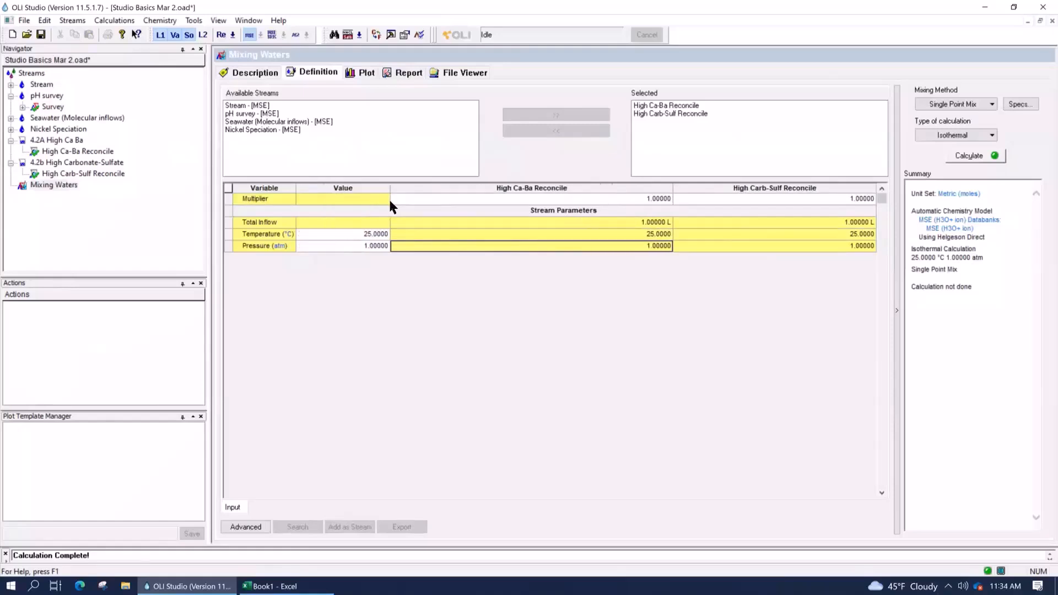
Step: Review the available calculation types, keep Isothermal, and calculate the single point mix
{"action": "left_click", "coordinate": [962, 135]}
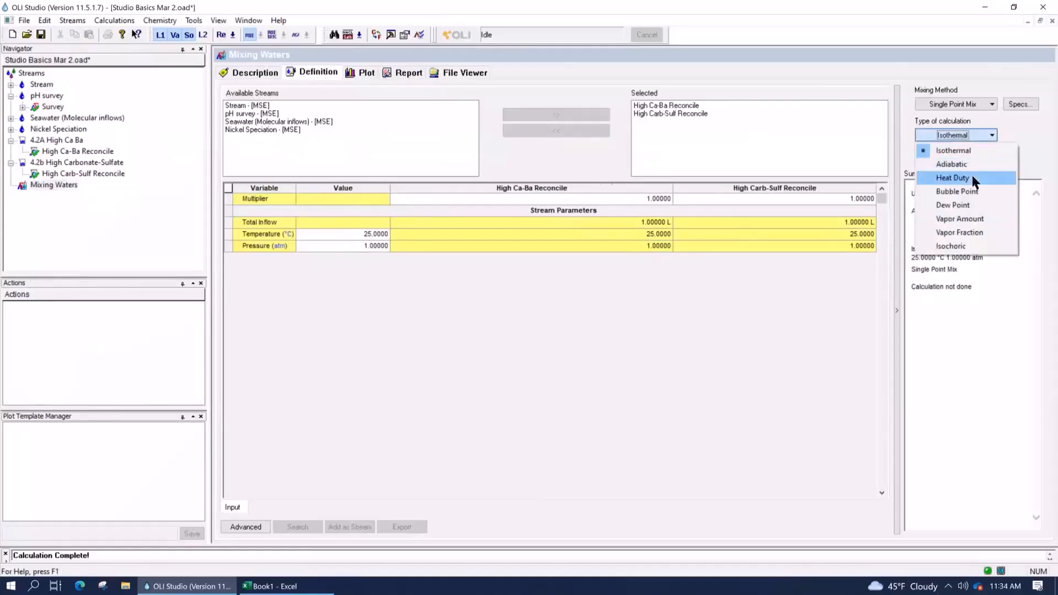
{"action": "left_click", "coordinate": [575, 370]}
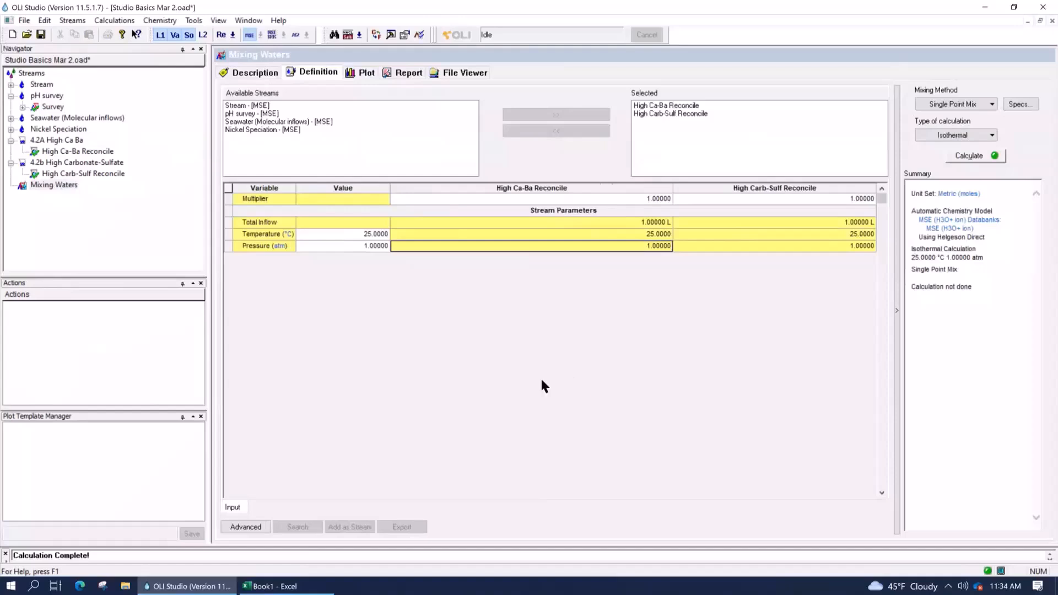
{"action": "left_click", "coordinate": [958, 156]}
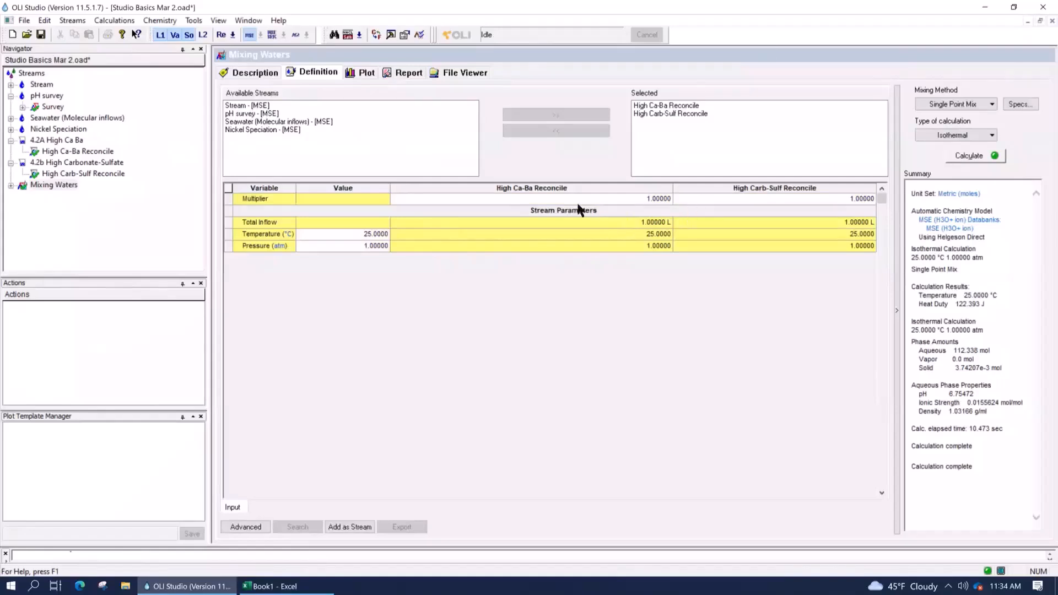
Step: Compare the calculated temperature in the summary with the mixer's final temperature and the stream temperatures
{"action": "double_click", "coordinate": [966, 296]}
{"action": "left_click_drag", "start_coordinate": [1003, 293], "coordinate": [999, 294]}
{"action": "left_click", "coordinate": [329, 237]}
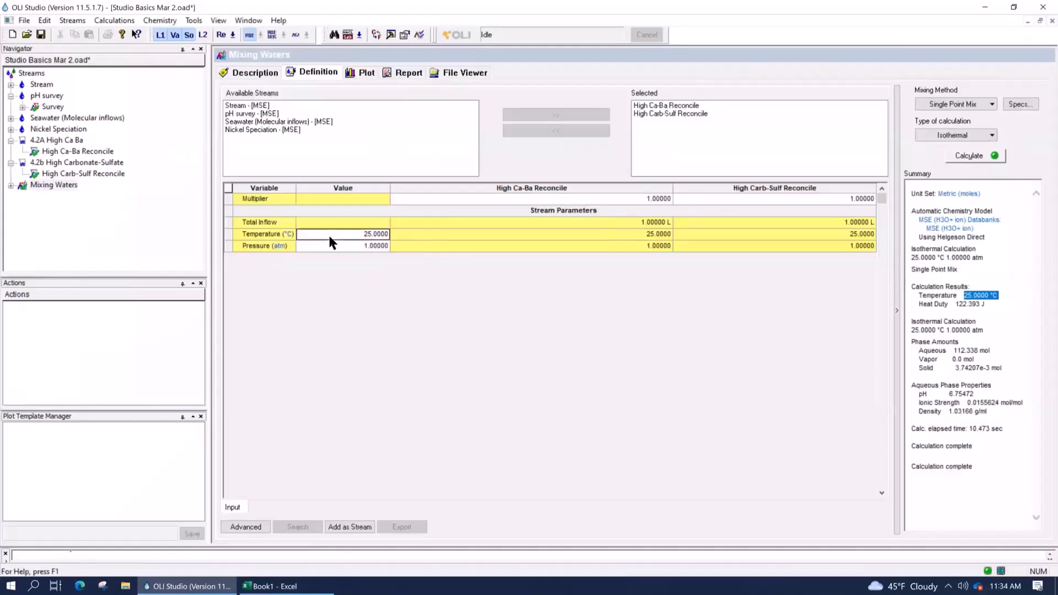
{"action": "left_click", "coordinate": [574, 232]}
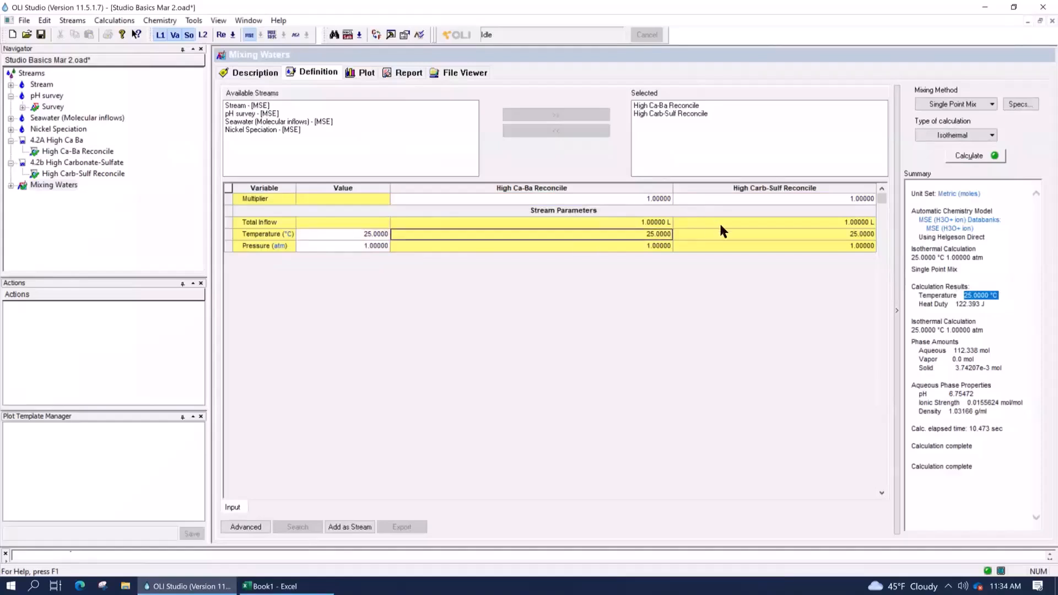
{"action": "left_click", "coordinate": [733, 223]}
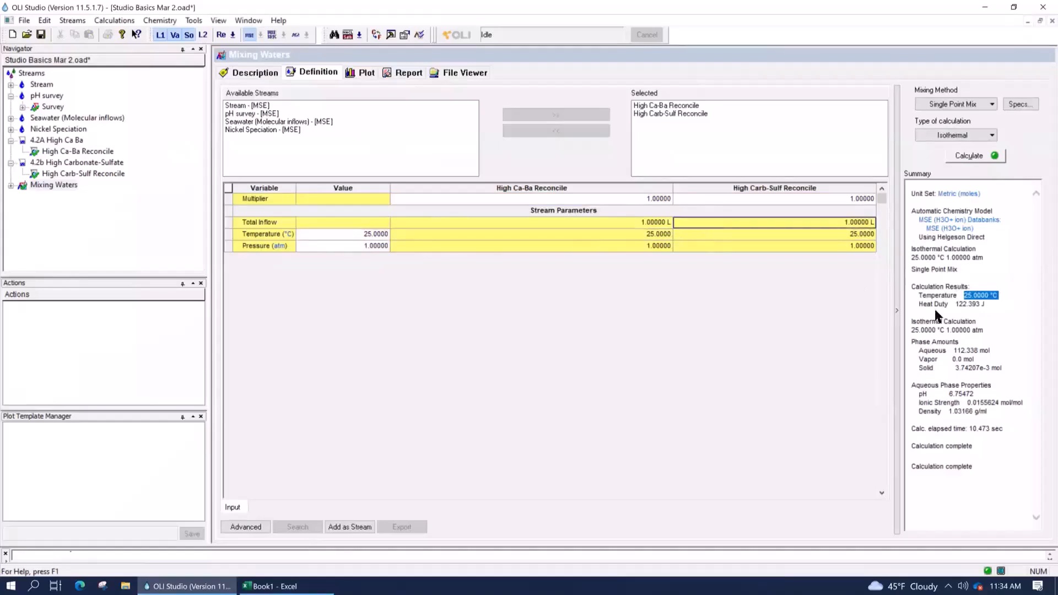
Step: Examine the heat duty, the phase amounts and the pH in the isothermal calculation summary
{"action": "left_click_drag", "start_coordinate": [955, 305], "coordinate": [994, 308]}
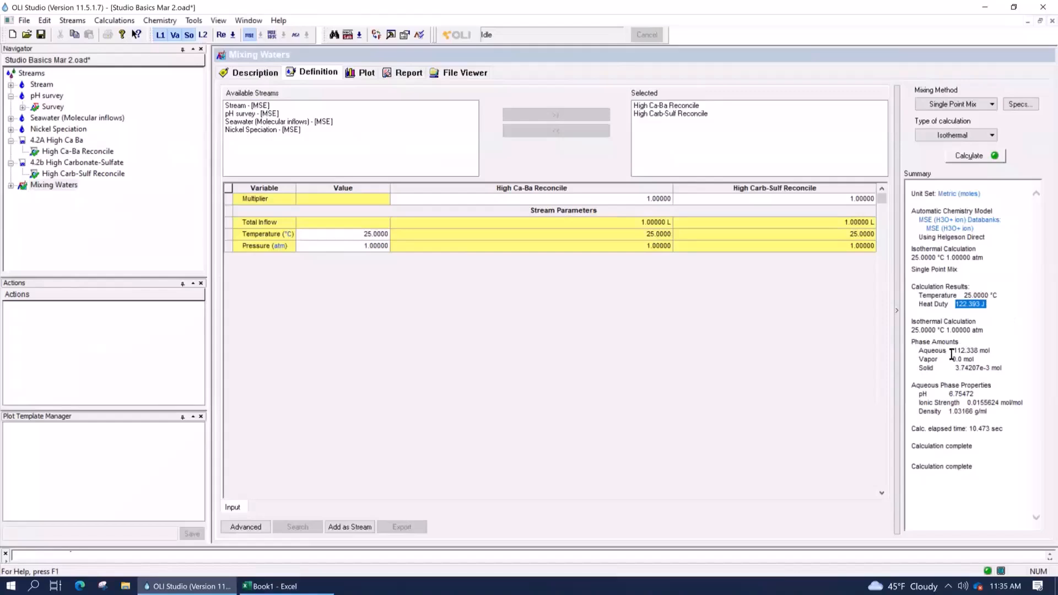
{"action": "left_click_drag", "start_coordinate": [952, 351], "coordinate": [1017, 368]}
{"action": "left_click_drag", "start_coordinate": [953, 351], "coordinate": [1015, 371]}
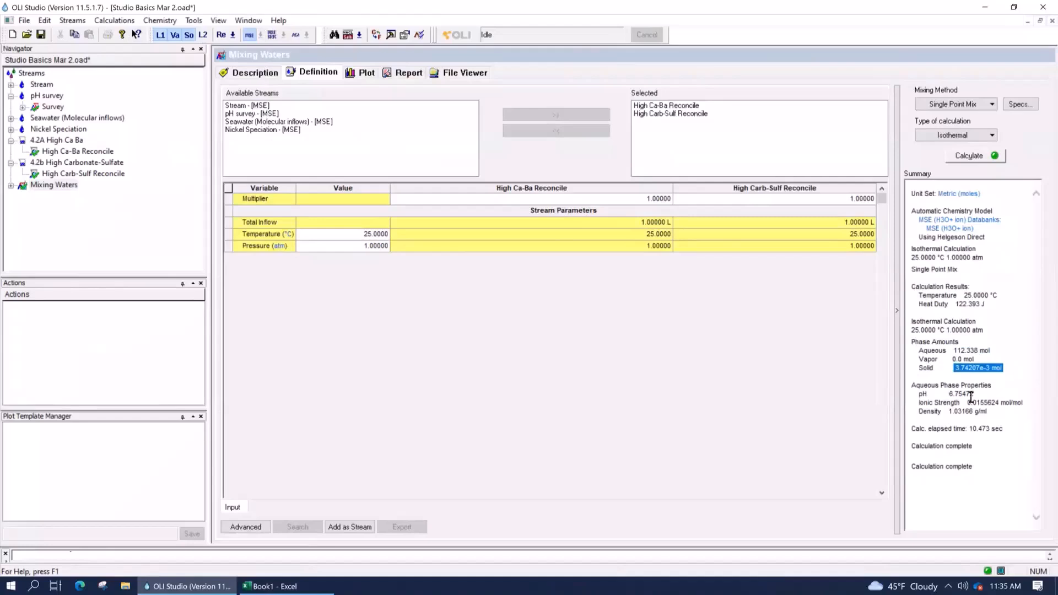
{"action": "left_click_drag", "start_coordinate": [947, 393], "coordinate": [990, 396]}
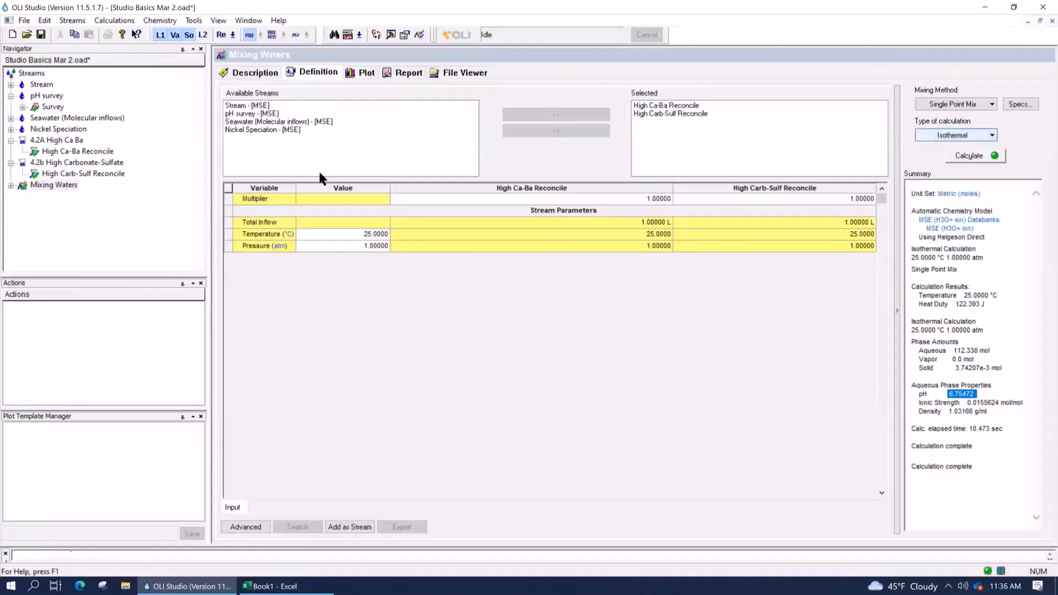
Step: Change the calculation type to Adiabatic, calculate the mix, and examine the resulting temperature in the summary
{"action": "left_click", "coordinate": [941, 134]}
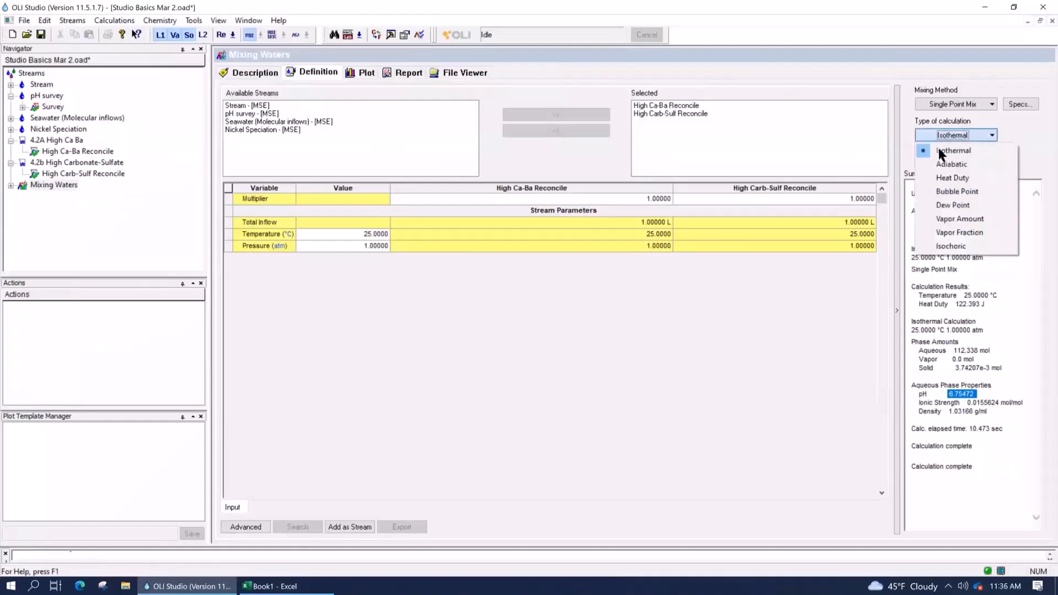
{"action": "left_click", "coordinate": [940, 160]}
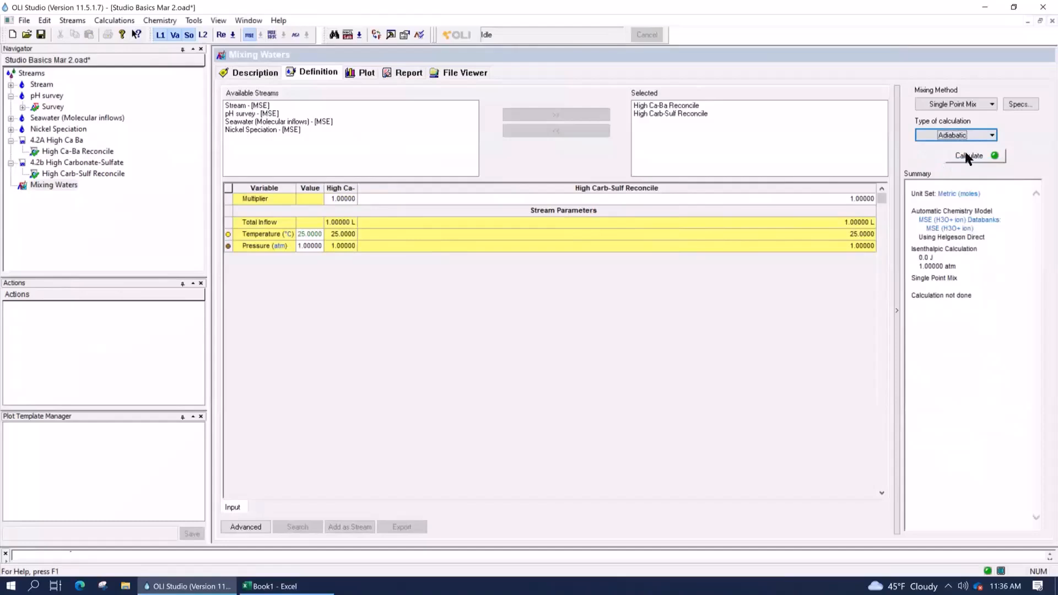
{"action": "left_click", "coordinate": [966, 157]}
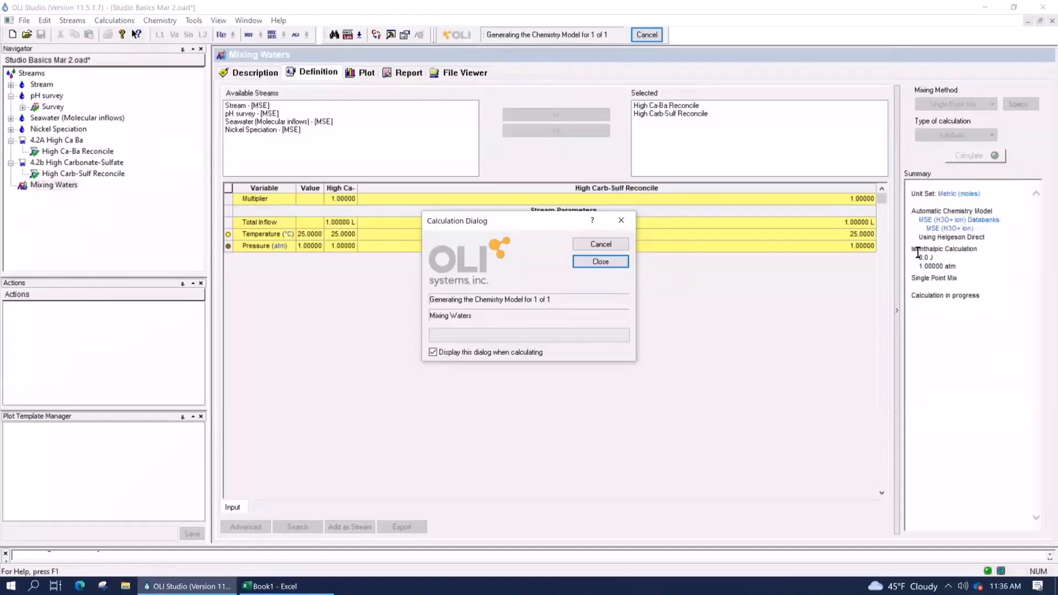
{"action": "left_click_drag", "start_coordinate": [916, 257], "coordinate": [957, 276]}
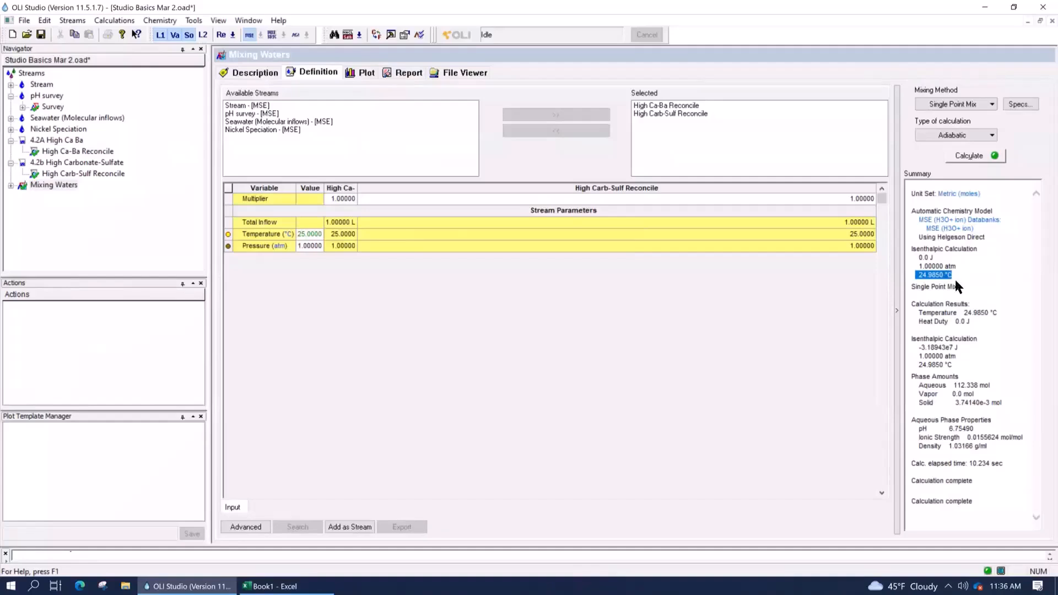
Step: Look through the mixing methods, widen the High Ca-Ba Reconcile column, and review its multiplier and total inflow
{"action": "left_click", "coordinate": [991, 106]}
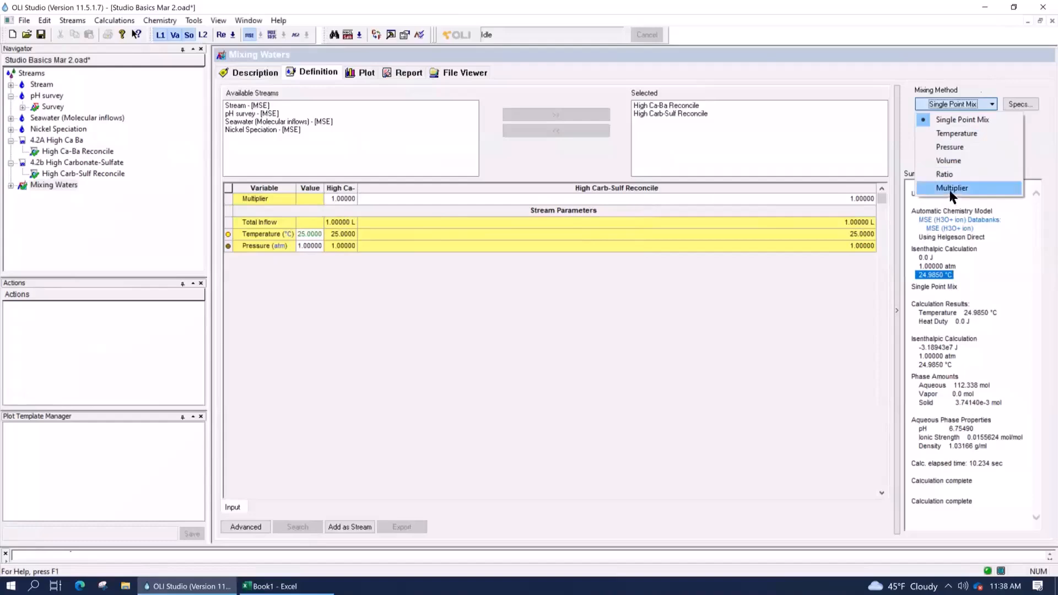
{"action": "left_click", "coordinate": [842, 196]}
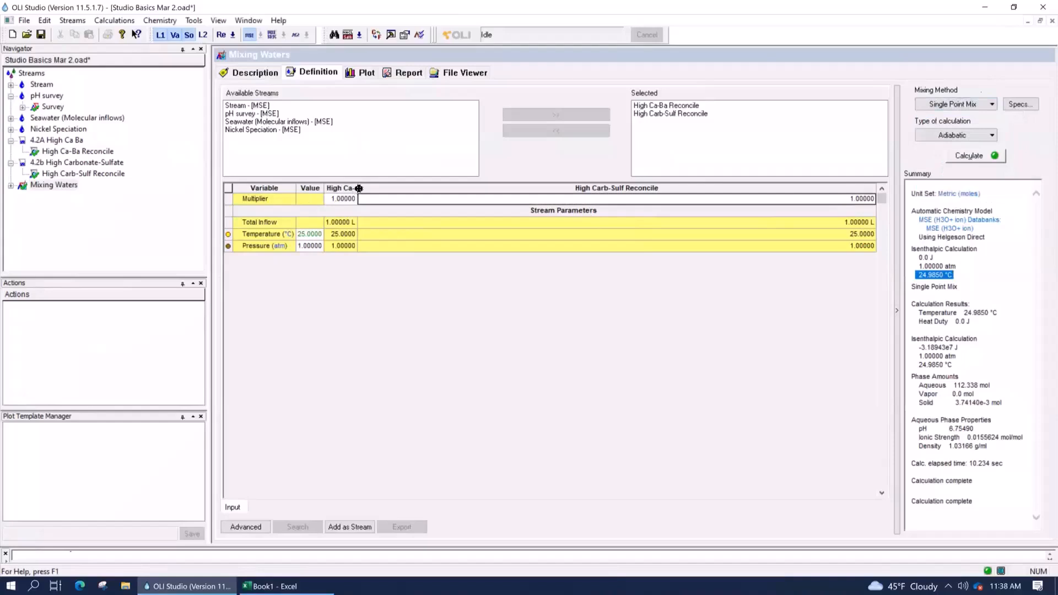
{"action": "left_click_drag", "start_coordinate": [358, 189], "coordinate": [508, 189]}
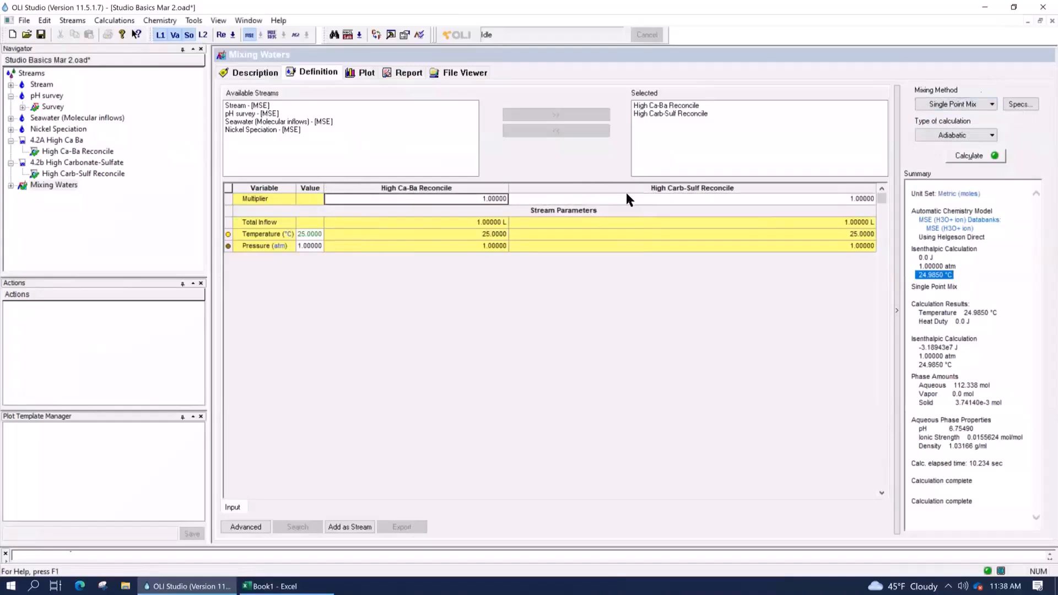
{"action": "left_click", "coordinate": [472, 202]}
{"action": "left_click", "coordinate": [475, 224]}
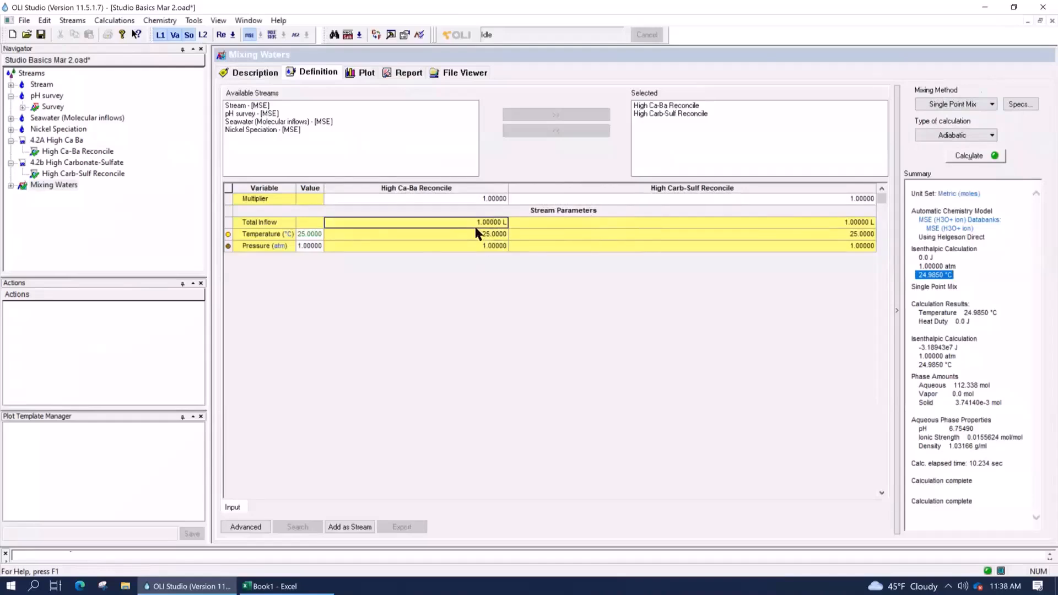
Step: Set the High Ca-Ba Reconcile multiplier to 5, widen its column, and check the total inflow
{"action": "left_click", "coordinate": [468, 199]}
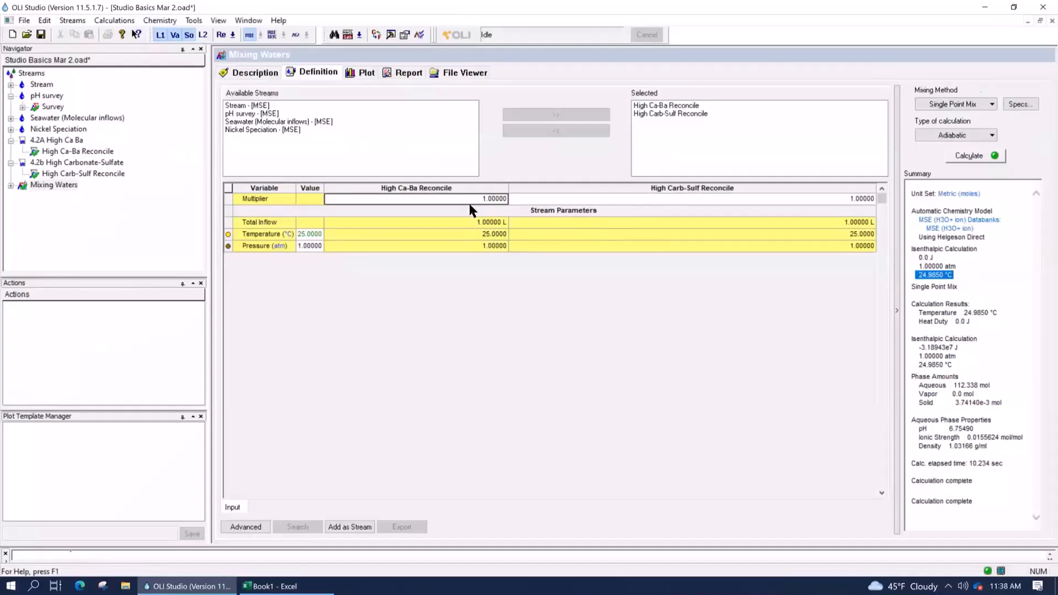
{"action": "type", "text": "5"}
{"action": "key", "text": "Tab"}
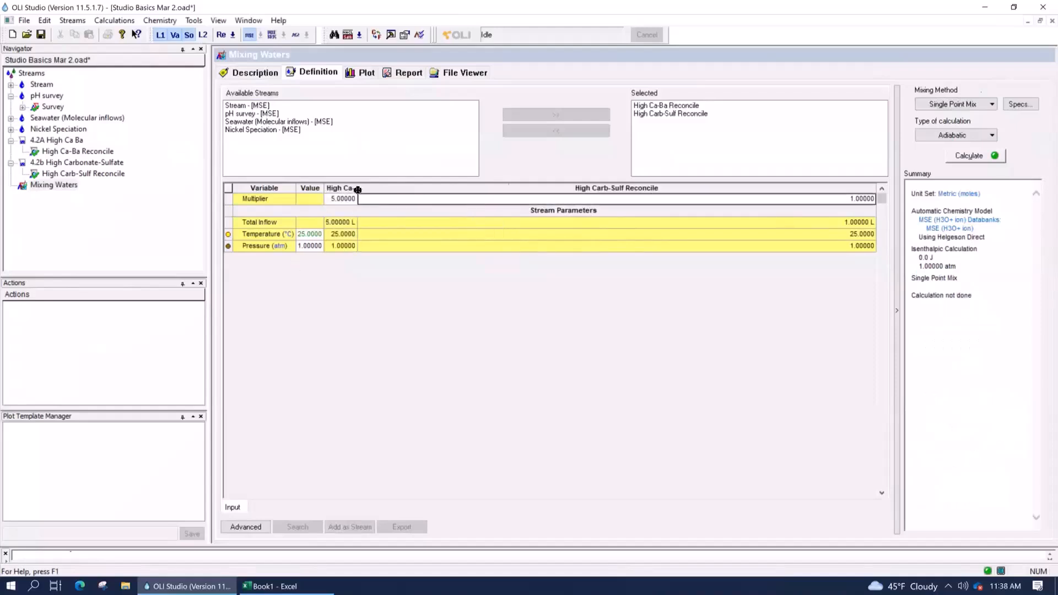
{"action": "left_click_drag", "start_coordinate": [357, 187], "coordinate": [595, 188]}
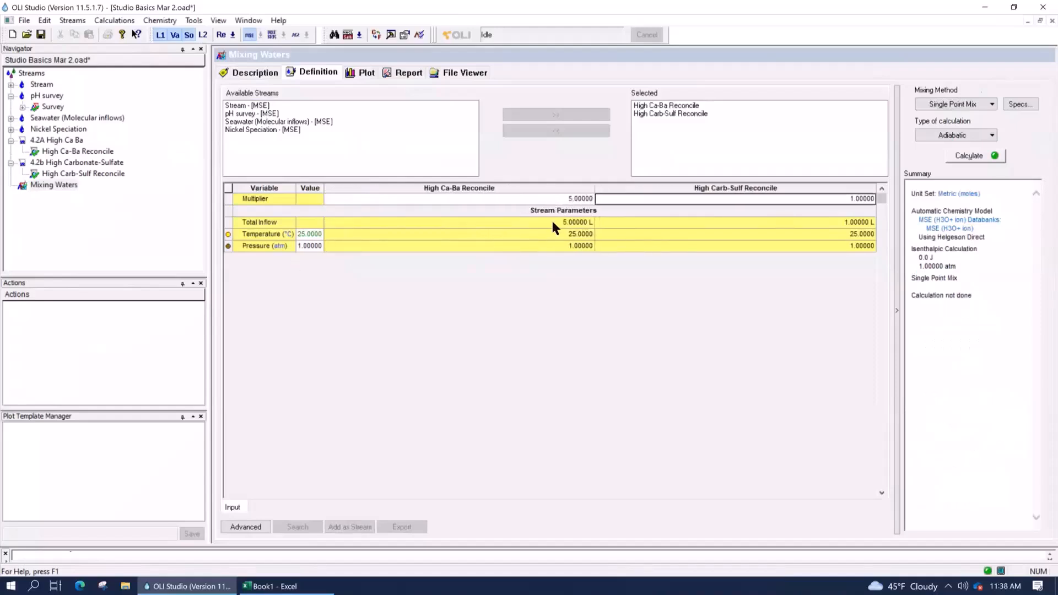
{"action": "left_click", "coordinate": [553, 223]}
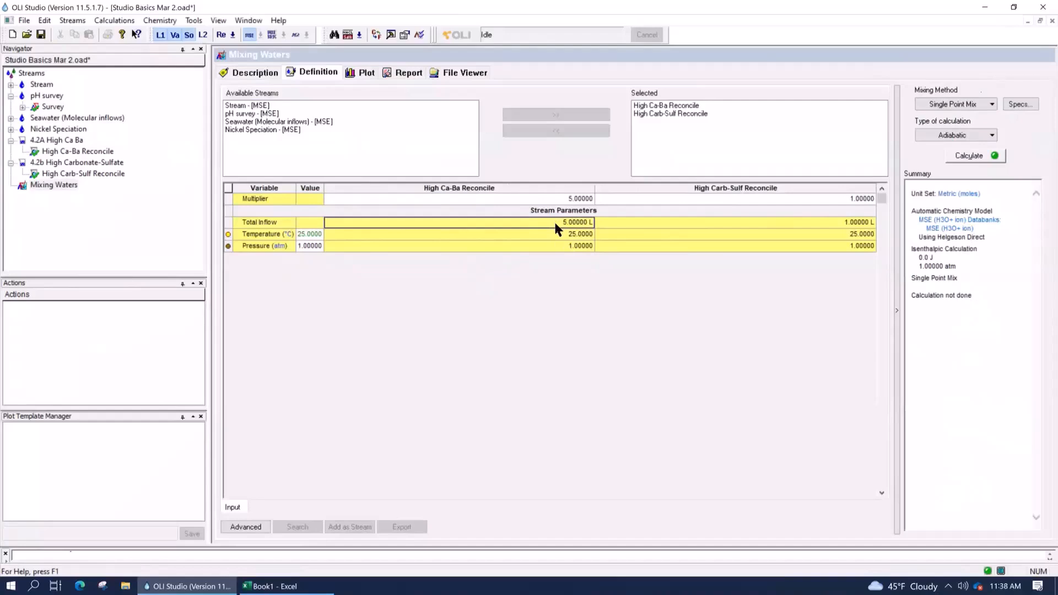
Step: Set the High Carb-Sulf Reconcile multiplier to 3
{"action": "left_click", "coordinate": [717, 200]}
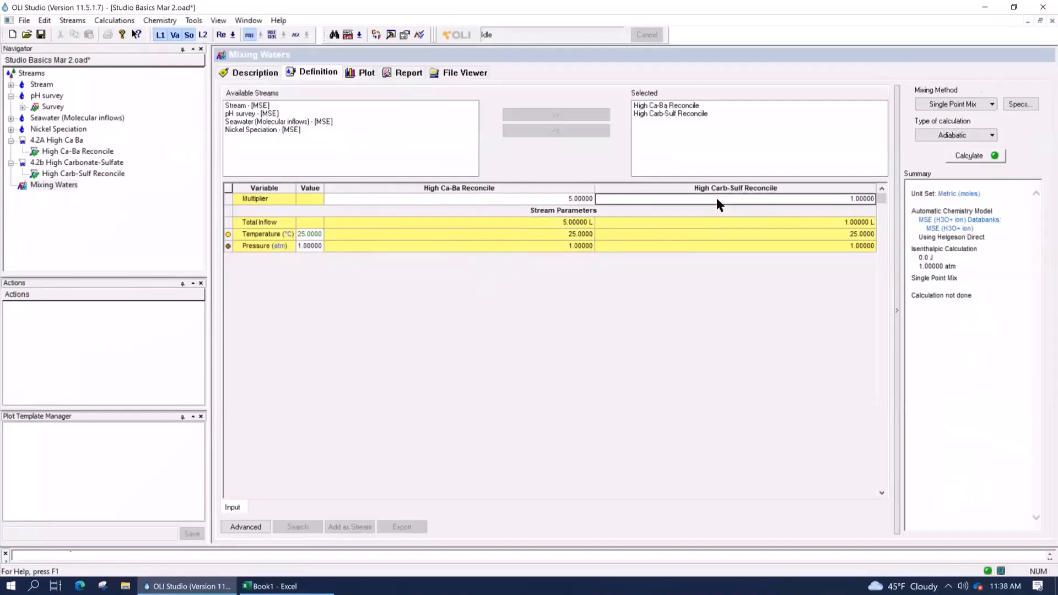
{"action": "type", "text": "3"}
{"action": "key", "text": "Tab"}
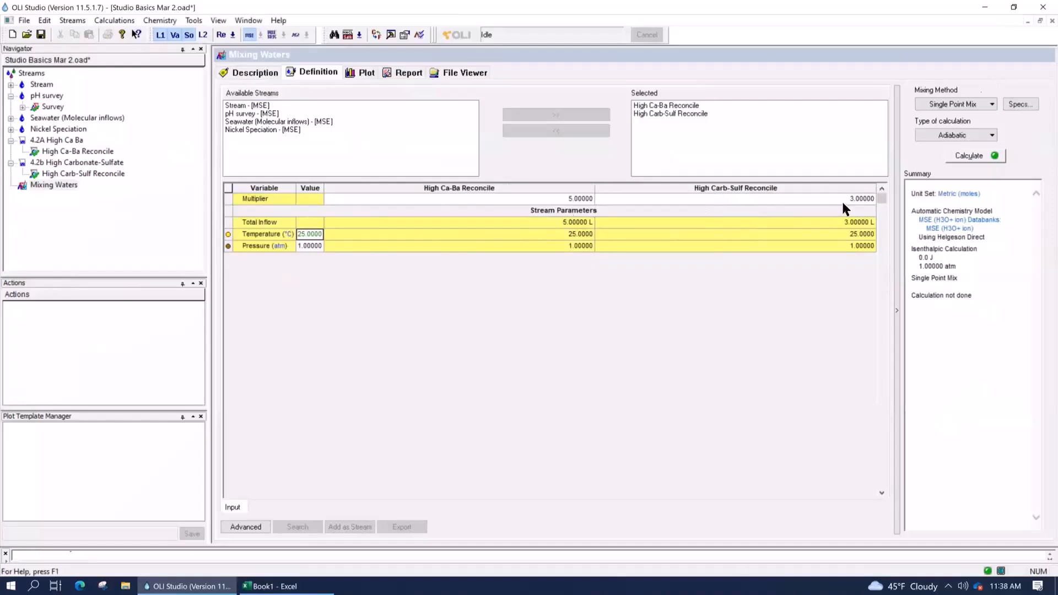
Step: Change the mixing method to Ratio, set both stream multipliers to 1, and widen the Value column
{"action": "left_click", "coordinate": [988, 103]}
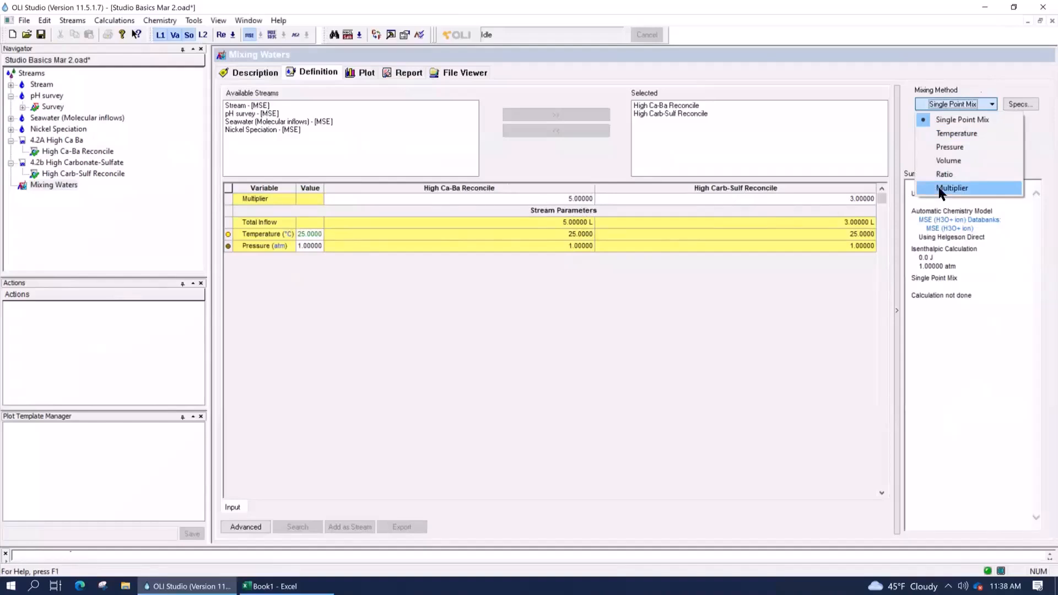
{"action": "left_click", "coordinate": [945, 174]}
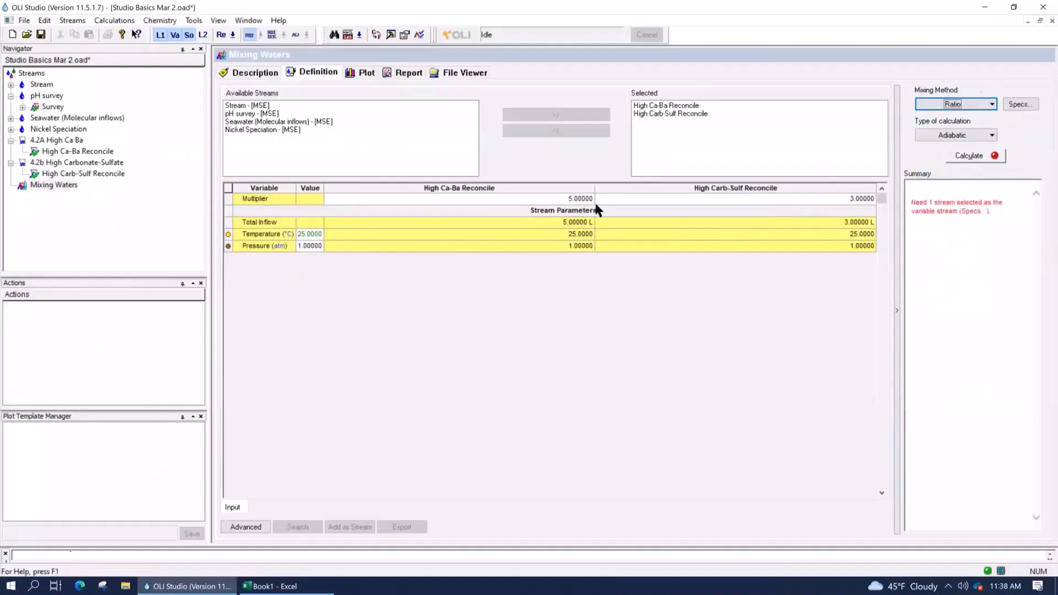
{"action": "left_click", "coordinate": [510, 198]}
{"action": "type", "text": "1"}
{"action": "key", "text": "Return"}
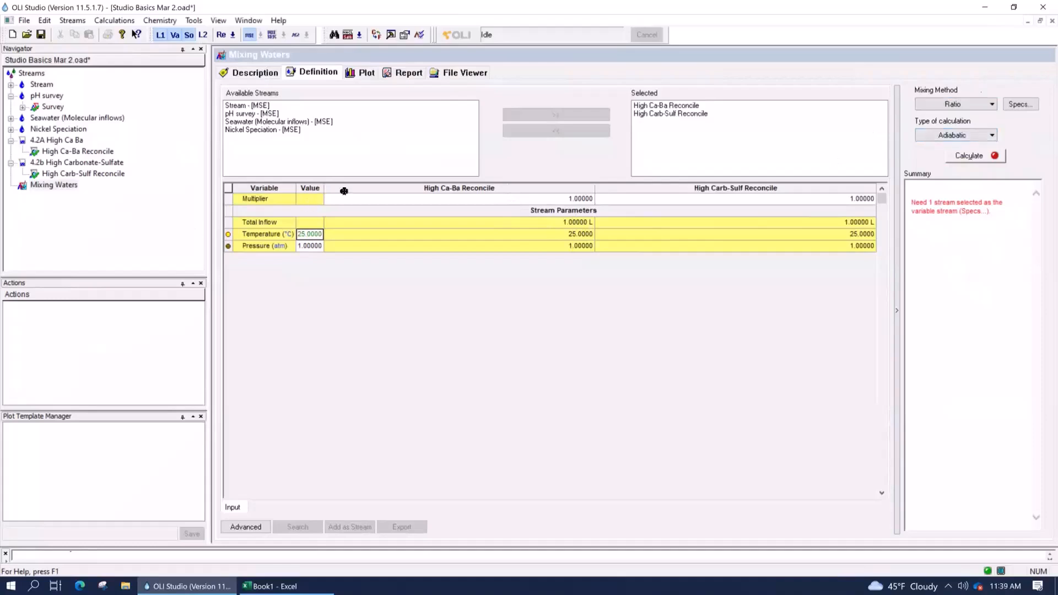
{"action": "left_click_drag", "start_coordinate": [344, 191], "coordinate": [386, 191]}
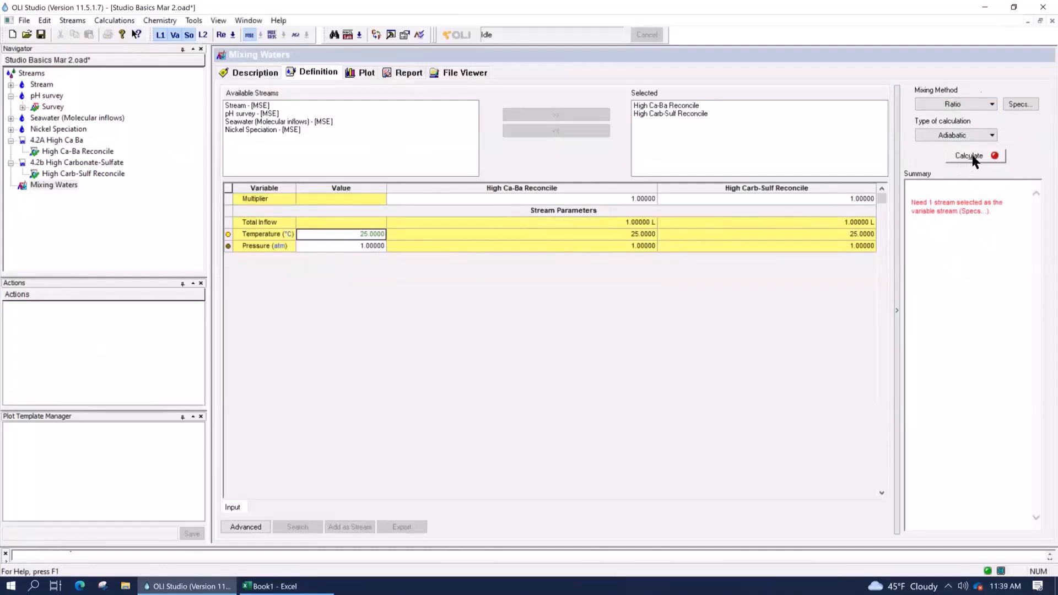
Step: Select High Ca-Ba Reconcile as the inlet stream to vary in the ratio survey specifications and review its survey range
{"action": "left_click", "coordinate": [1023, 103]}
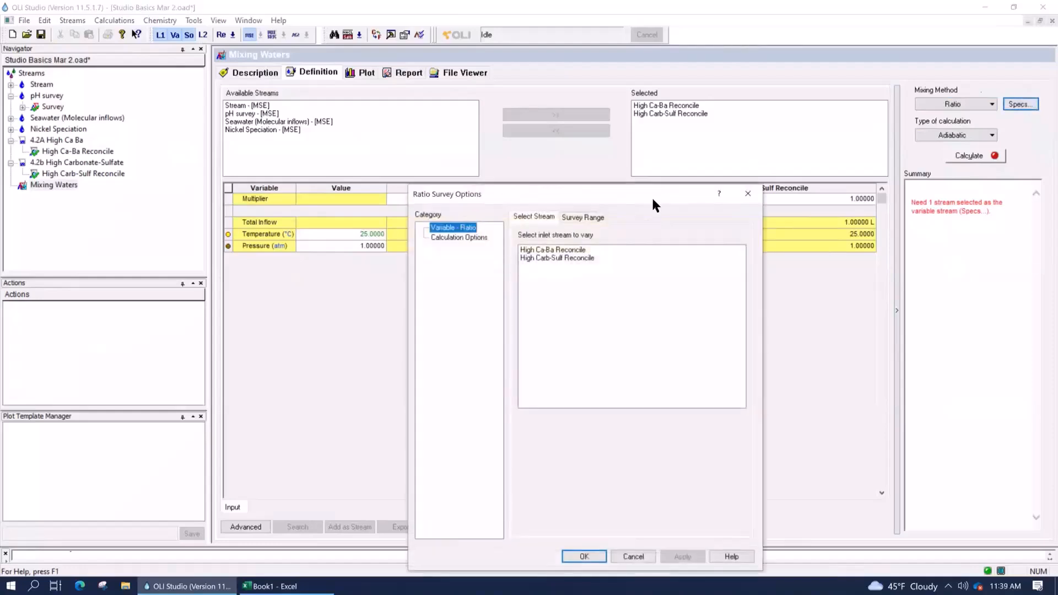
{"action": "left_click_drag", "start_coordinate": [652, 197], "coordinate": [646, 270]}
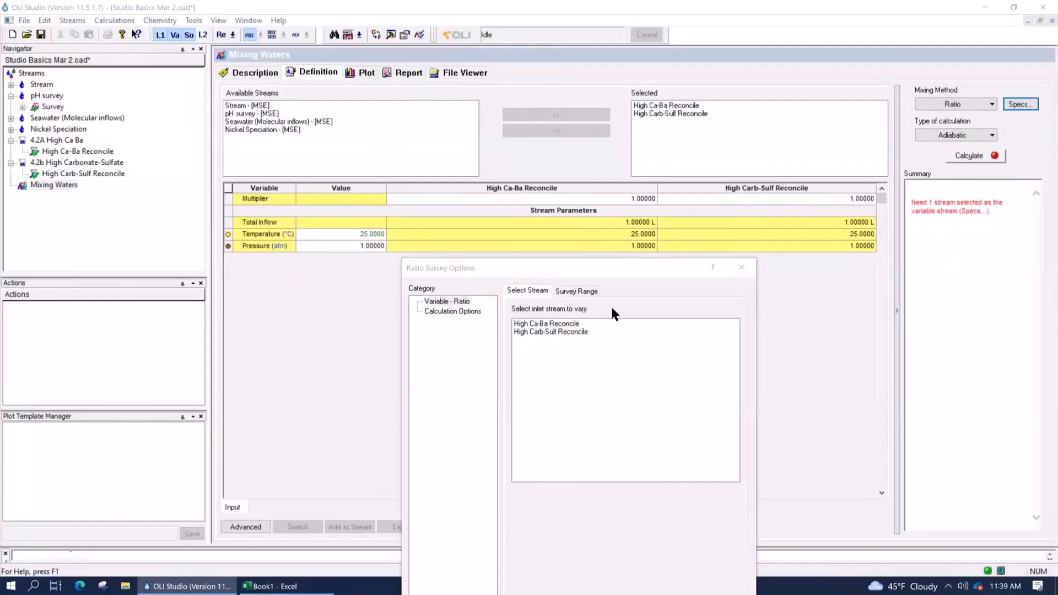
{"action": "left_click", "coordinate": [560, 325]}
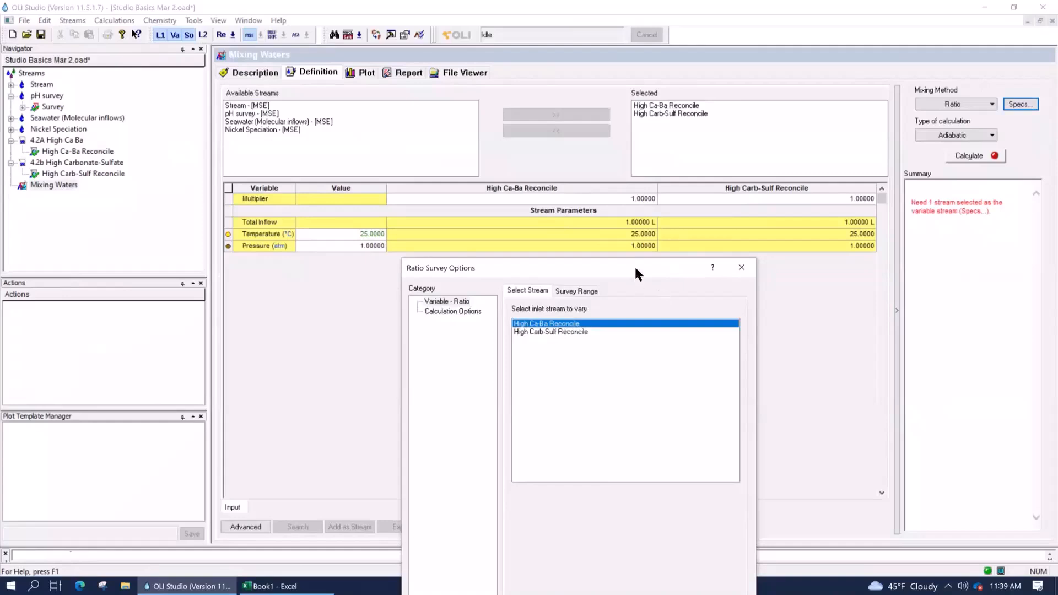
{"action": "left_click_drag", "start_coordinate": [636, 271], "coordinate": [484, 135]}
{"action": "left_click", "coordinate": [470, 147]}
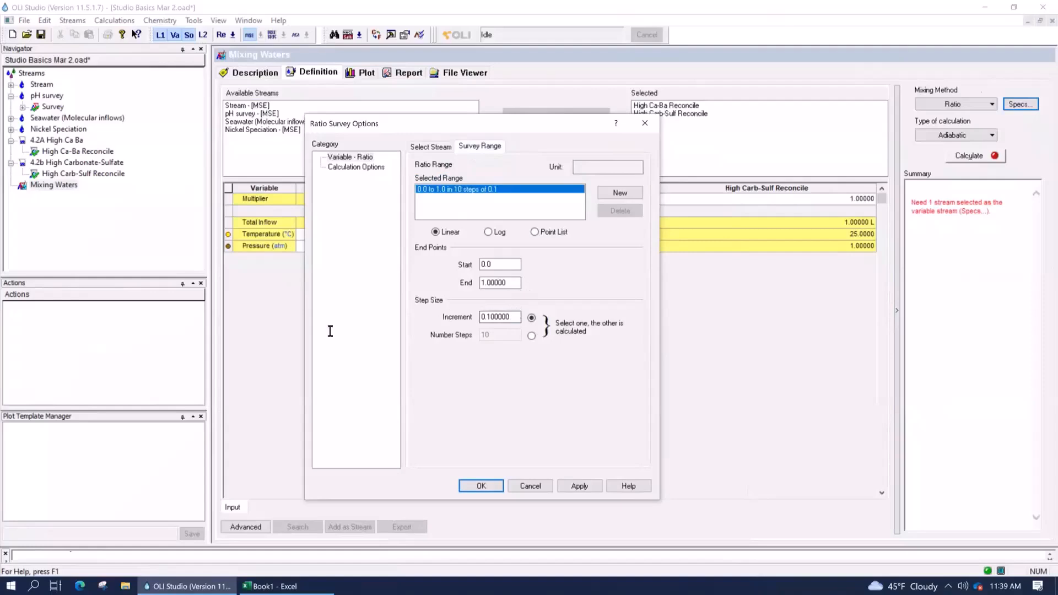
{"action": "key", "text": "Tab"}
{"action": "left_click", "coordinate": [435, 148]}
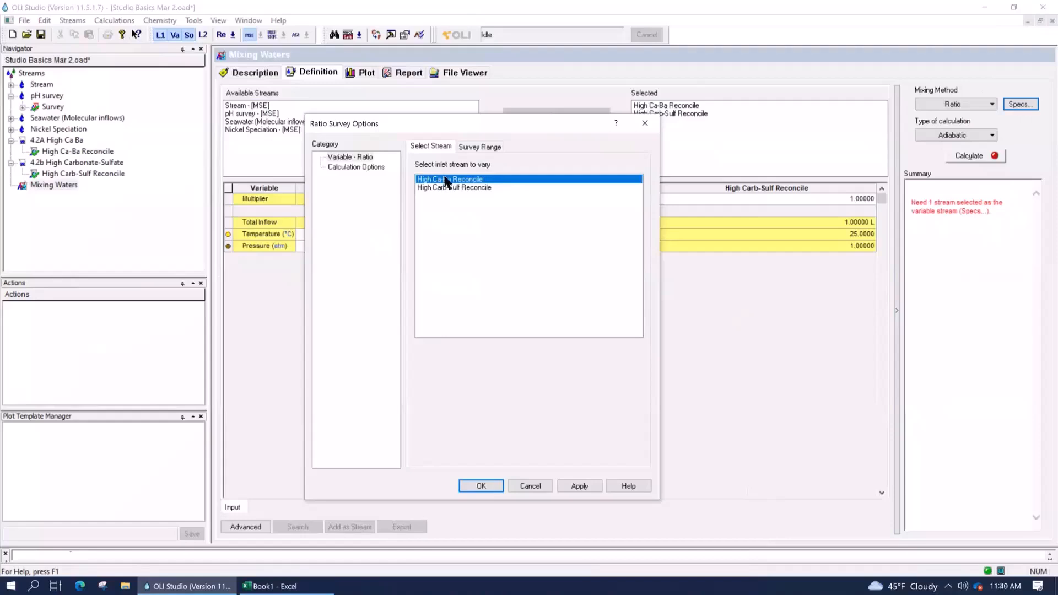
{"action": "left_click", "coordinate": [476, 147]}
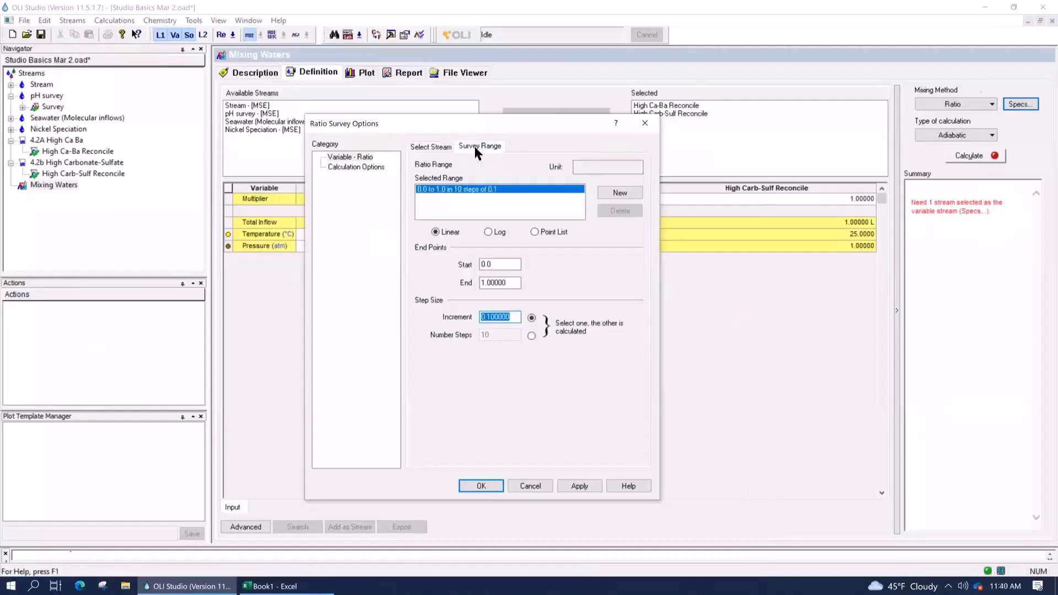
Step: Set the ratio survey's linear range increment to 0.05
{"action": "double_click", "coordinate": [492, 264]}
{"action": "left_click_drag", "start_coordinate": [507, 282], "coordinate": [437, 293]}
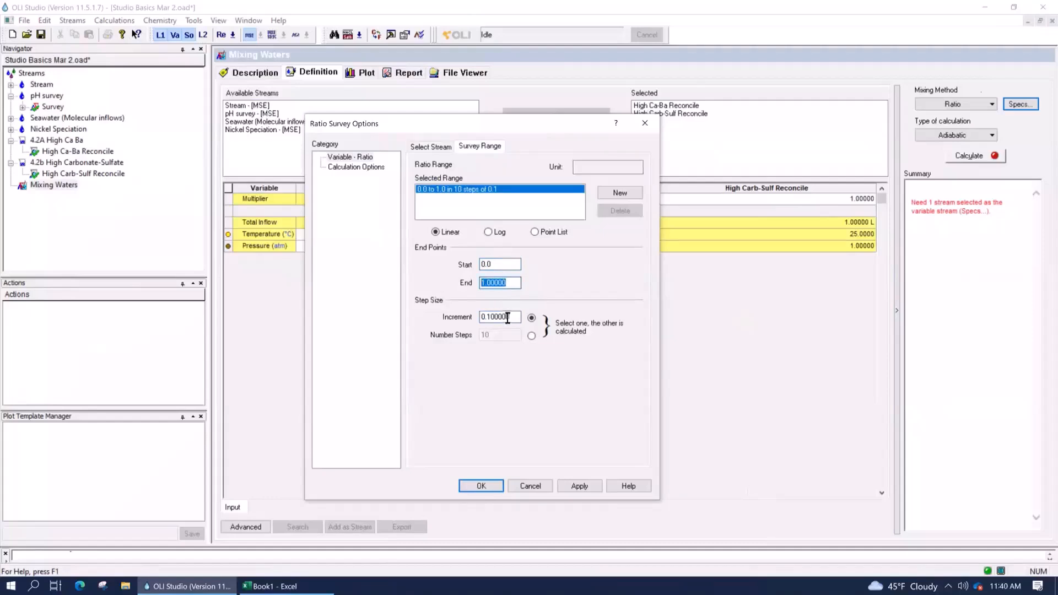
{"action": "left_click_drag", "start_coordinate": [507, 317], "coordinate": [376, 324]}
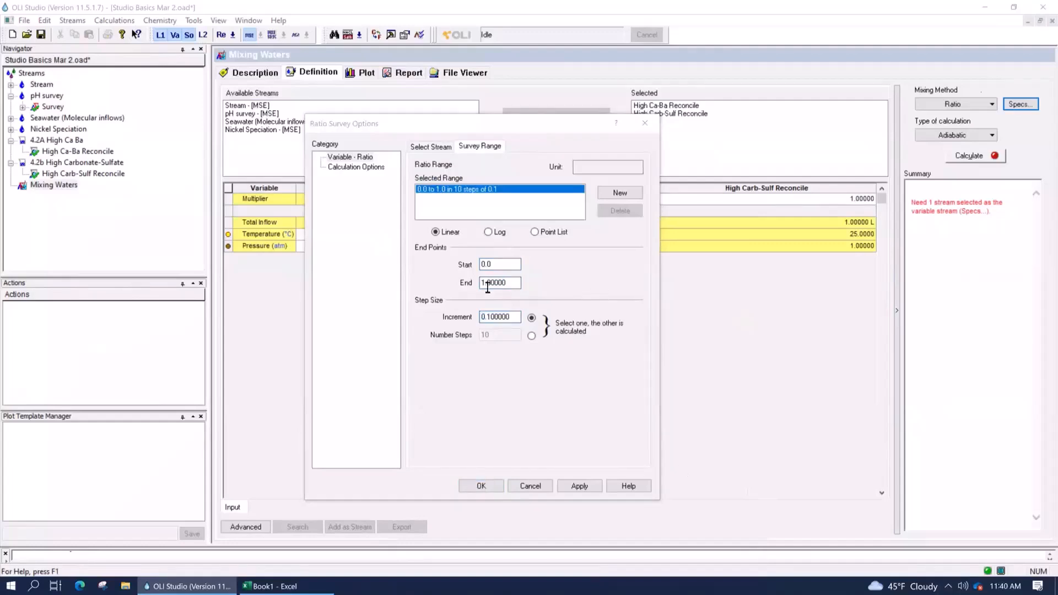
{"action": "left_click_drag", "start_coordinate": [514, 316], "coordinate": [385, 313]}
{"action": "type", "text": "0.05"}
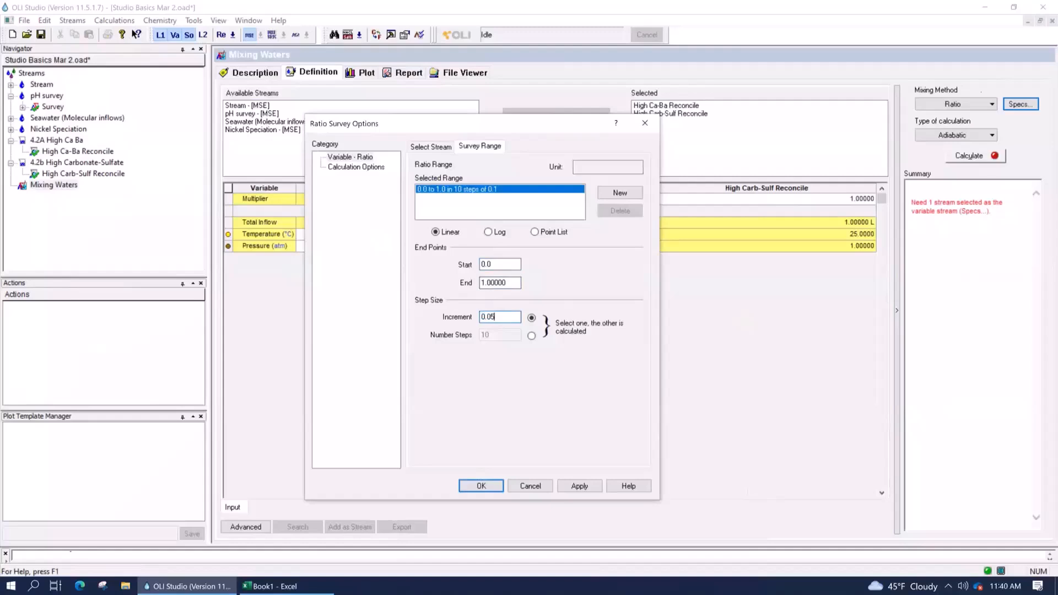
{"action": "key", "text": "Tab"}
Step: Try defining the ratio range as a point list and add five extra points
{"action": "left_click", "coordinate": [534, 232]}
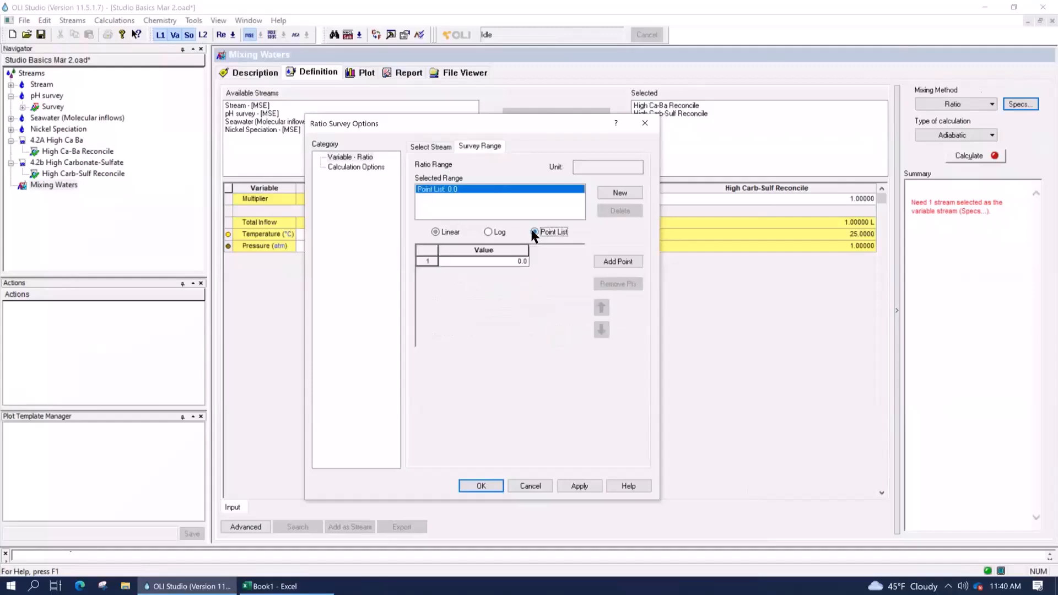
{"action": "left_click", "coordinate": [614, 261]}
{"action": "left_click", "coordinate": [614, 261]}
{"action": "left_click", "coordinate": [614, 261]}
{"action": "left_click", "coordinate": [615, 261]}
{"action": "left_click", "coordinate": [615, 261]}
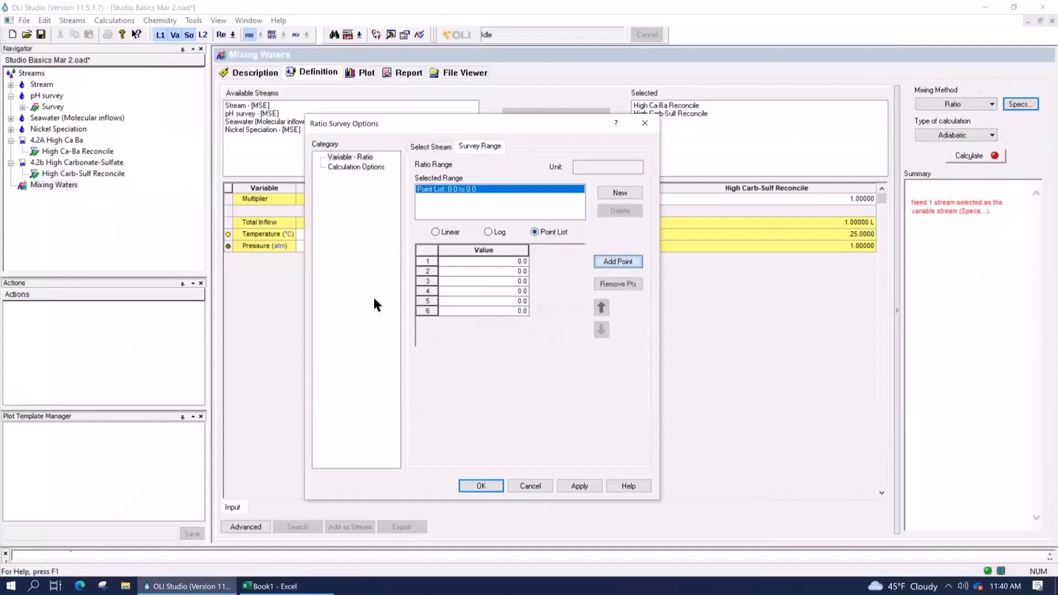
Step: Enter 0.1, 0.2, 0.25, 0.4 and 0.5 as points two to six, and add three more points
{"action": "left_click", "coordinate": [486, 270]}
{"action": "type", "text": ".1"}
{"action": "key", "text": "Return"}
{"action": "type", "text": ".2"}
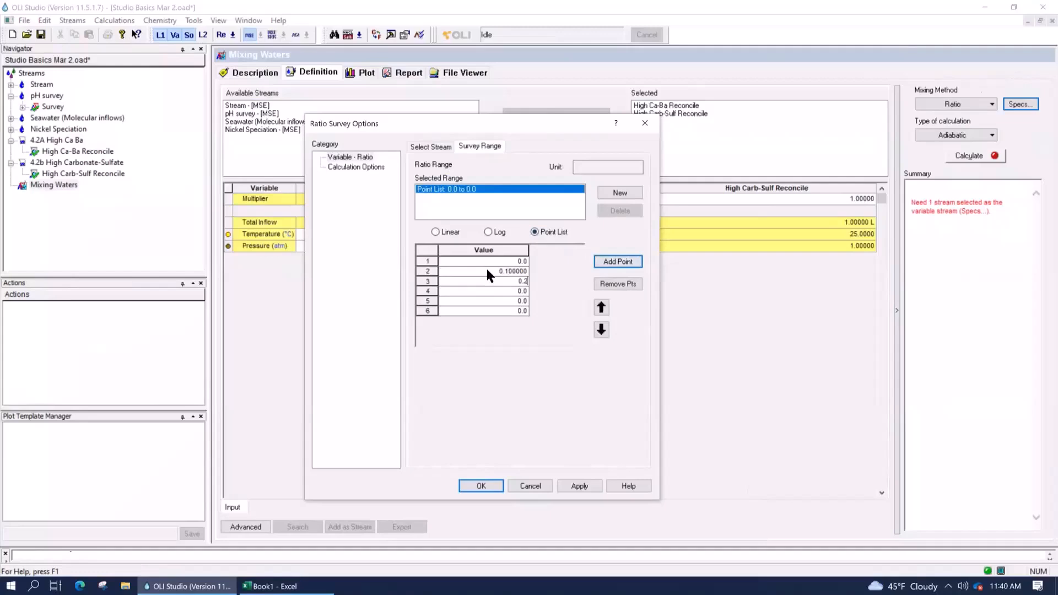
{"action": "key", "text": "Return"}
{"action": "type", "text": ".25"}
{"action": "key", "text": "Return"}
{"action": "type", "text": ".4"}
{"action": "key", "text": "Return"}
{"action": "type", "text": ".5"}
{"action": "key", "text": "Return"}
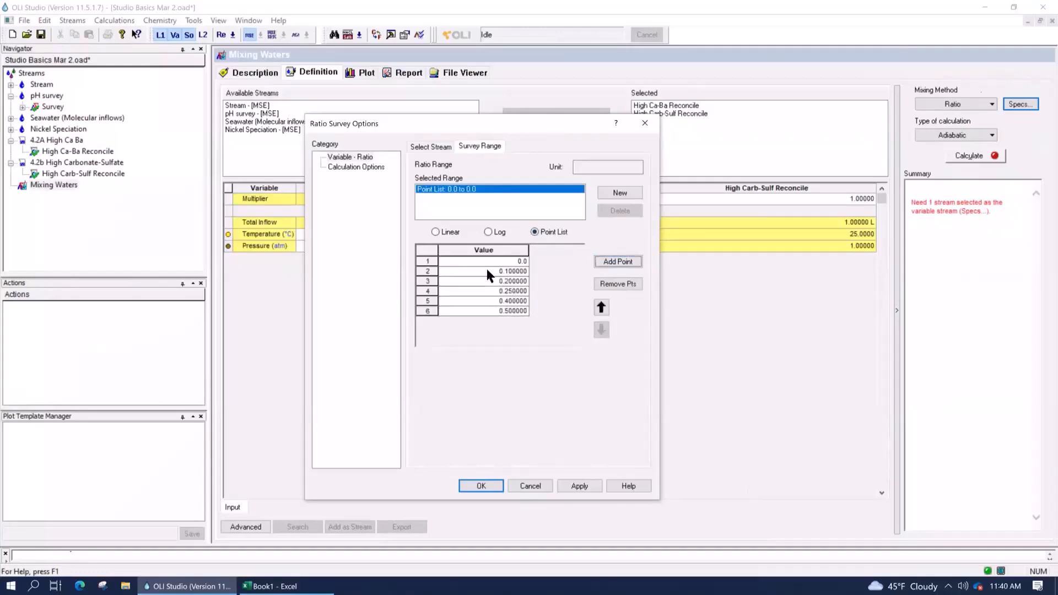
{"action": "left_click", "coordinate": [607, 261]}
{"action": "left_click", "coordinate": [610, 261]}
{"action": "left_click", "coordinate": [614, 261]}
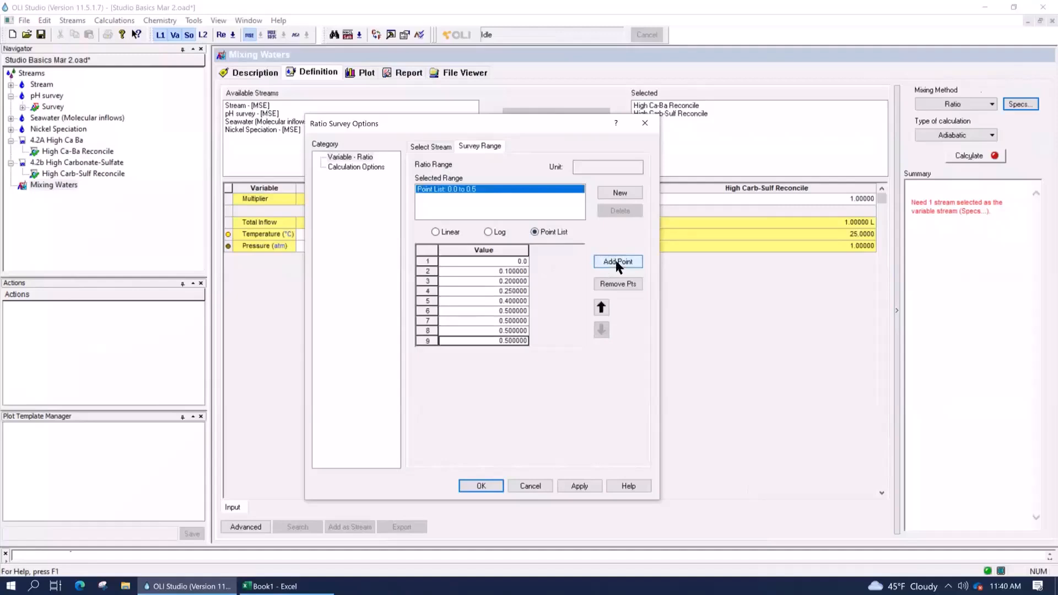
Step: Return the survey range to Linear, define the step size by an increment of 0.05, and accept the options
{"action": "left_click", "coordinate": [488, 231]}
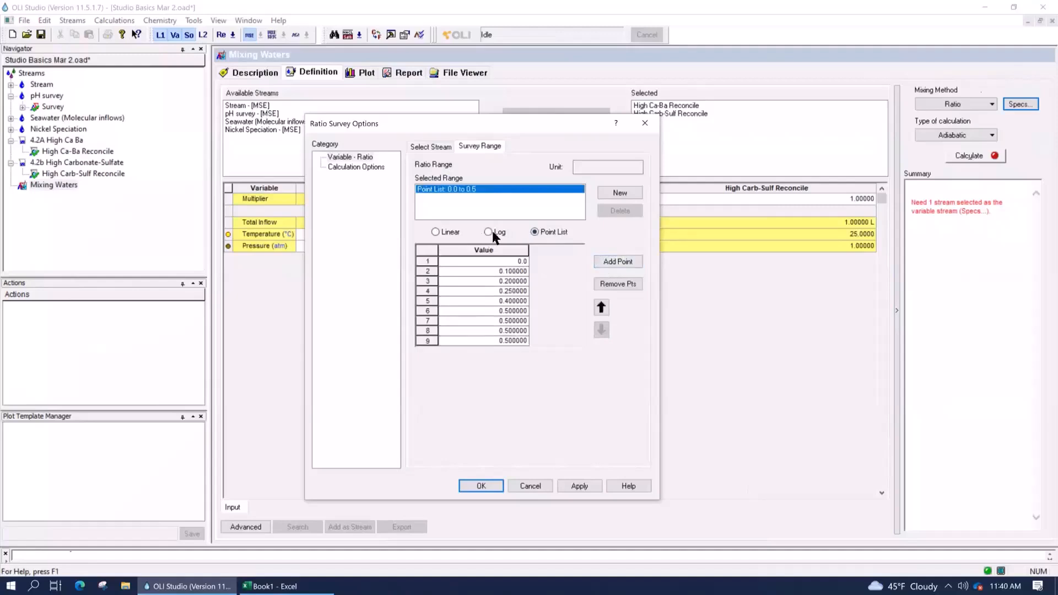
{"action": "left_click", "coordinate": [438, 232]}
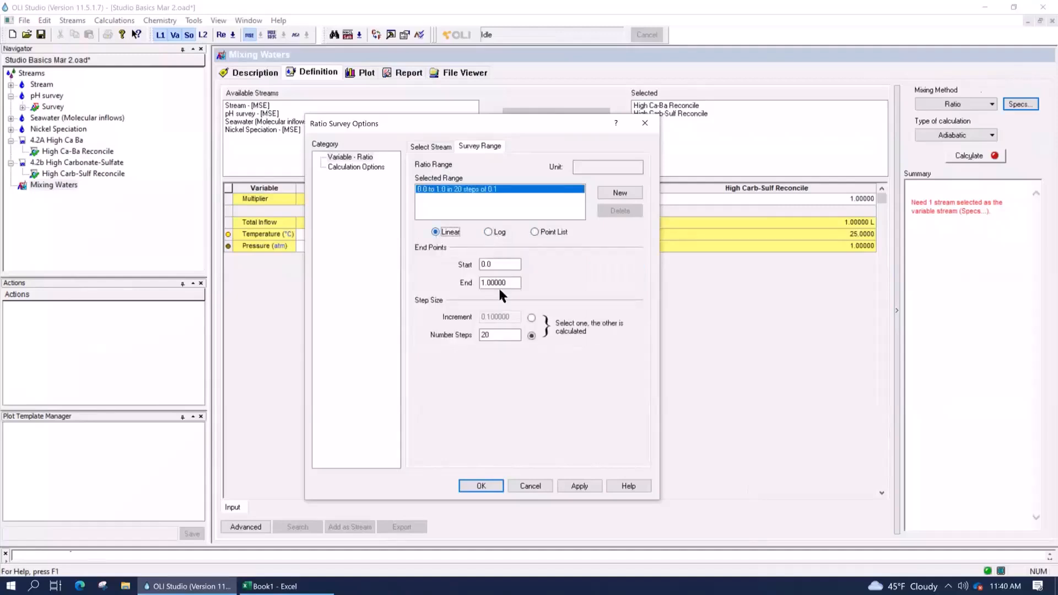
{"action": "left_click", "coordinate": [503, 265]}
{"action": "key", "text": "shift+Tab"}
{"action": "key", "text": "Tab"}
{"action": "key", "text": "Tab"}
{"action": "left_click", "coordinate": [532, 318]}
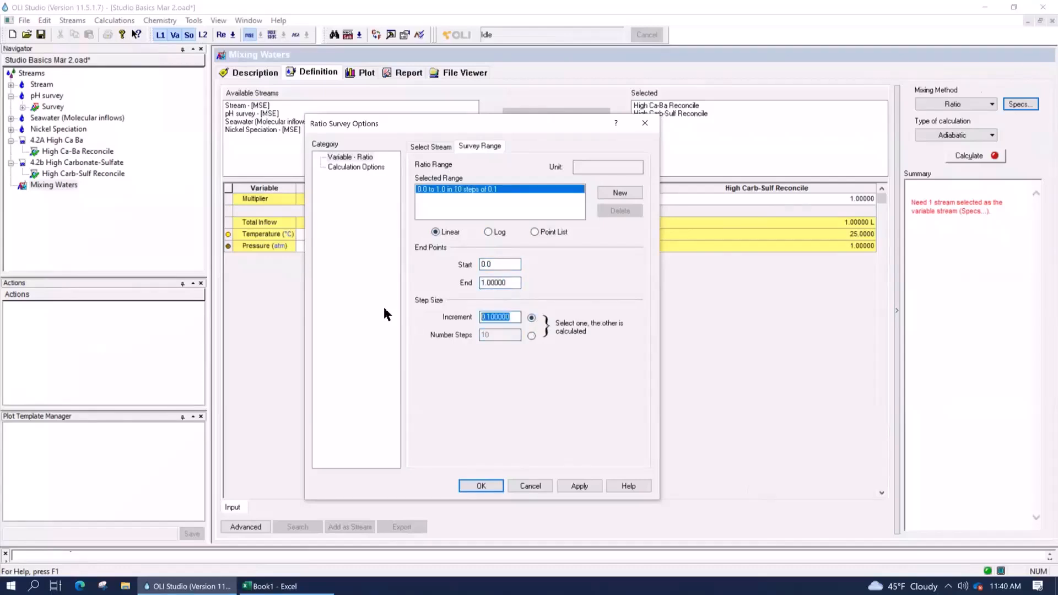
{"action": "type", "text": "0.05"}
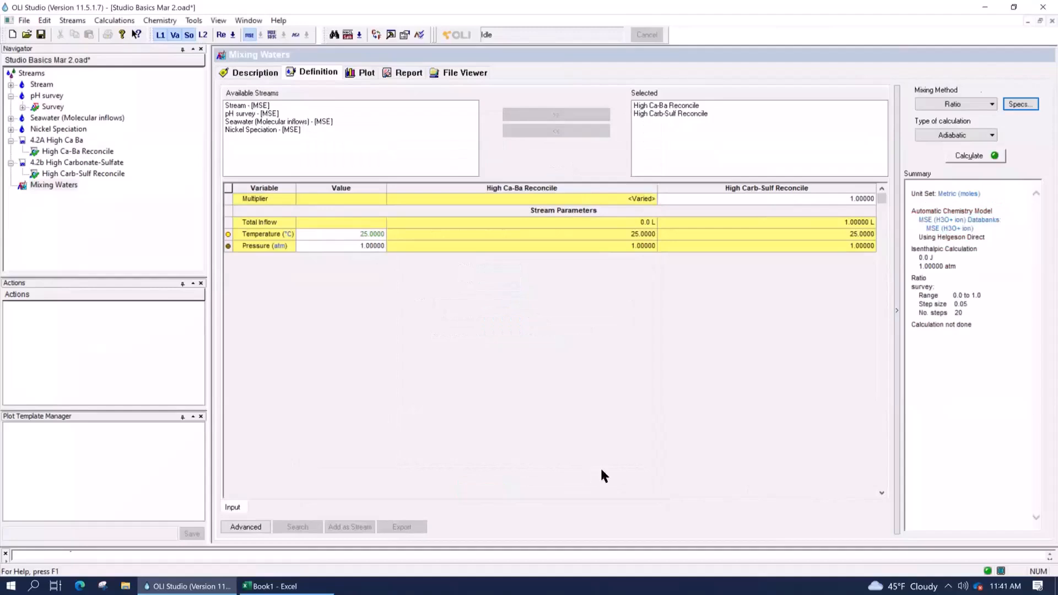
Step: Calculate the ratio survey and remove Dominant Liquid-1 from the plot's Y1 axis
{"action": "left_click", "coordinate": [960, 158]}
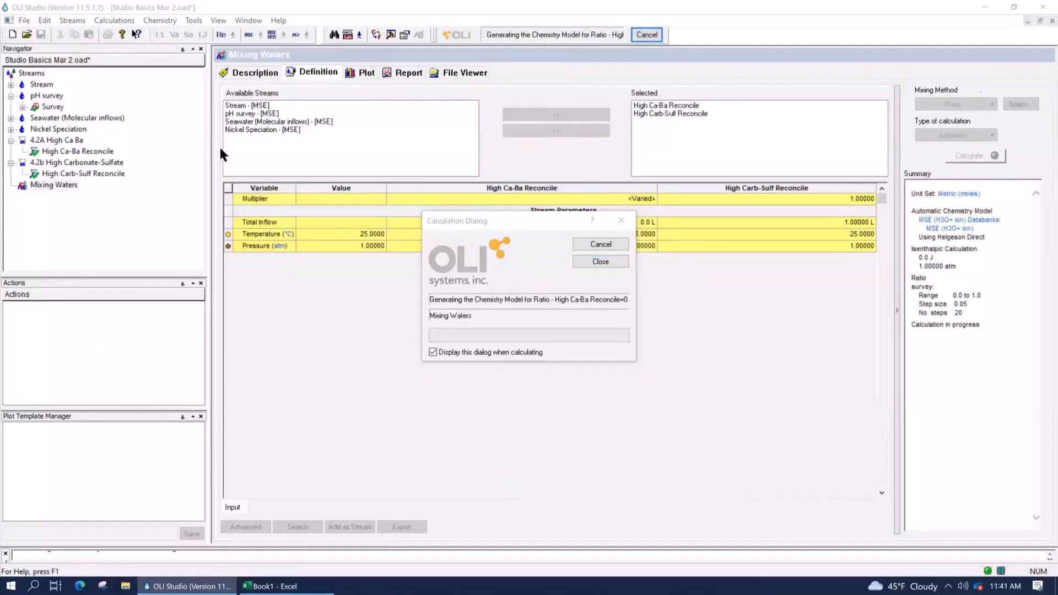
{"action": "left_click", "coordinate": [359, 77]}
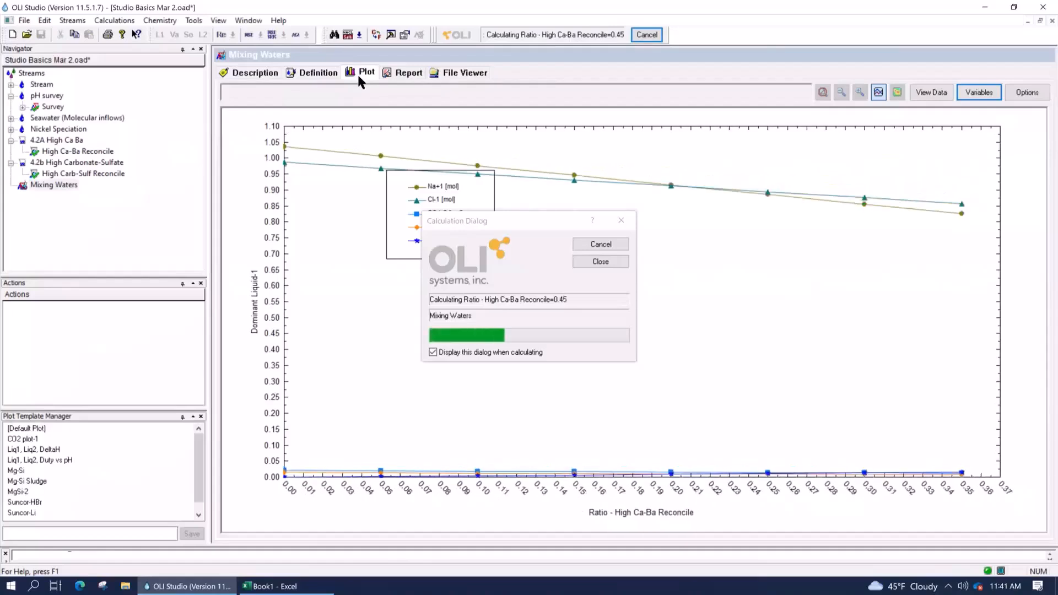
{"action": "left_click", "coordinate": [986, 93]}
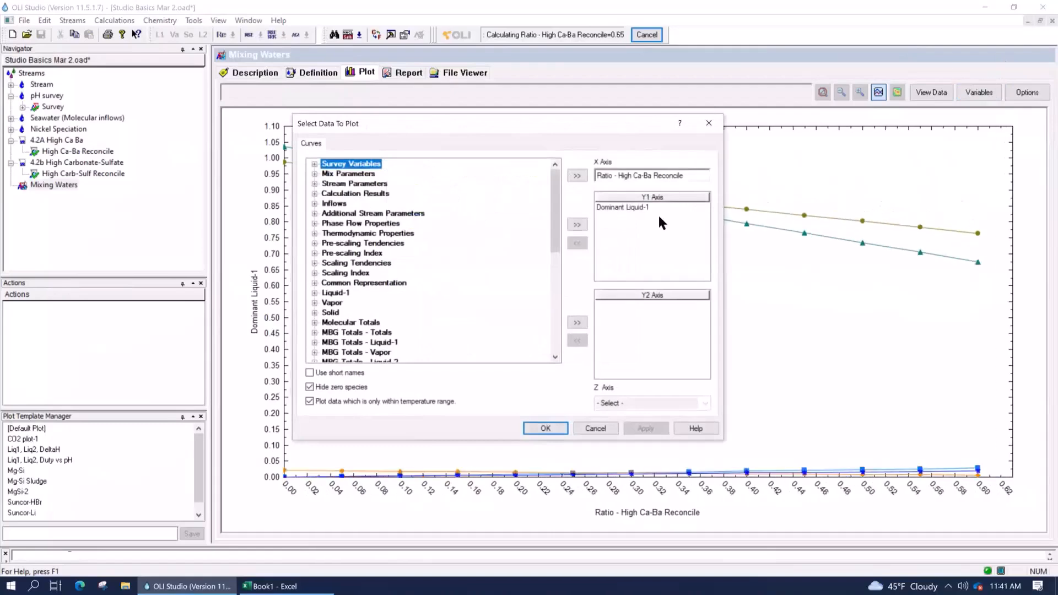
{"action": "left_click", "coordinate": [628, 207]}
{"action": "key", "text": "Delete"}
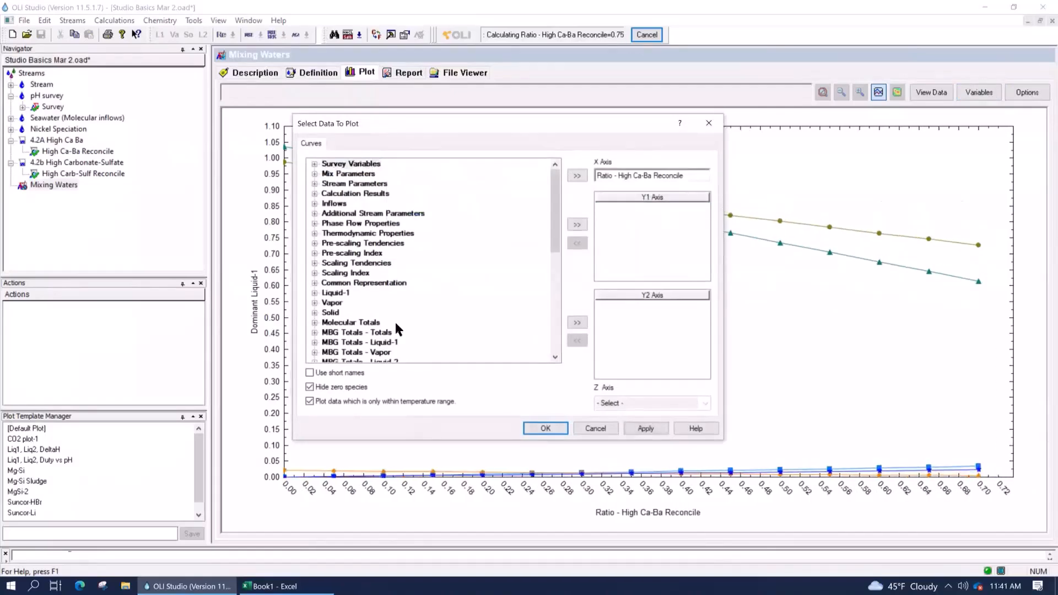
Step: Add Dominant Solid to the Y1 axis and plot it against the High Ca-Ba Reconcile ratio
{"action": "left_click", "coordinate": [315, 312]}
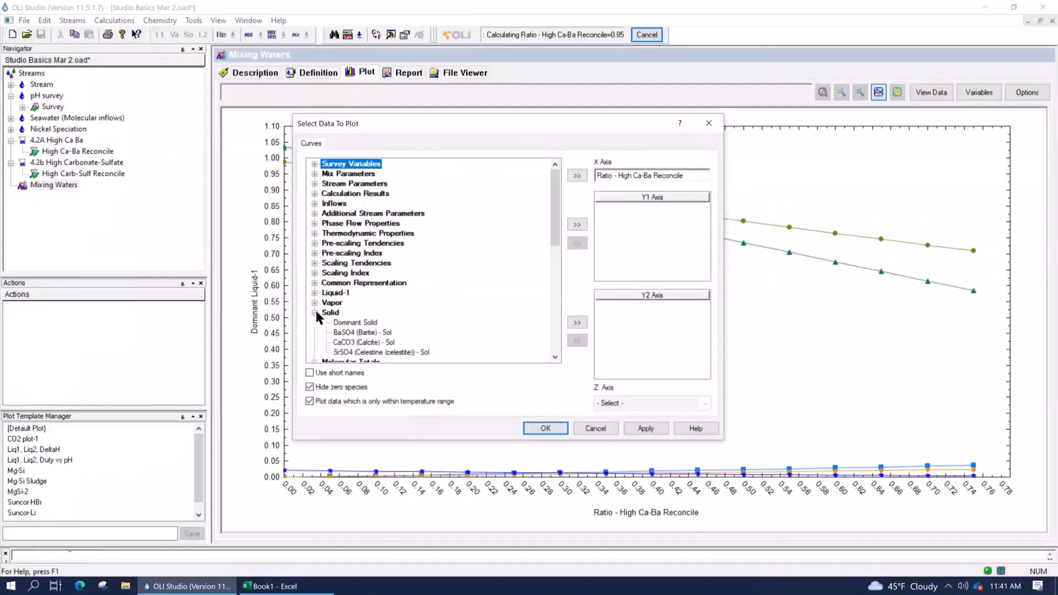
{"action": "left_click", "coordinate": [357, 323]}
{"action": "scroll", "coordinate": [503, 307], "scroll_direction": "down", "scroll_amount": 5}
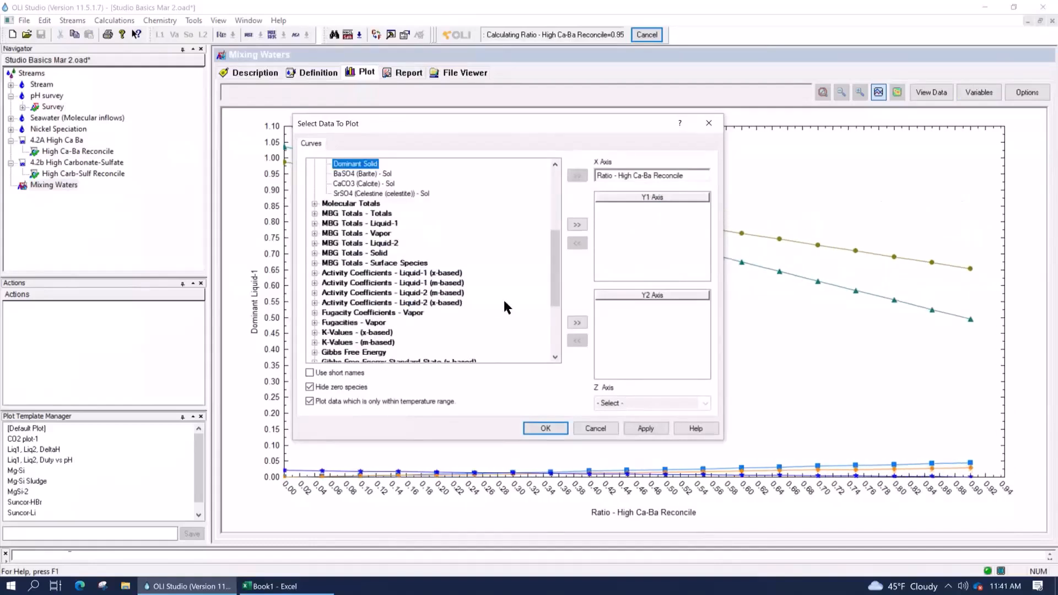
{"action": "scroll", "coordinate": [483, 295], "scroll_direction": "up", "scroll_amount": 3}
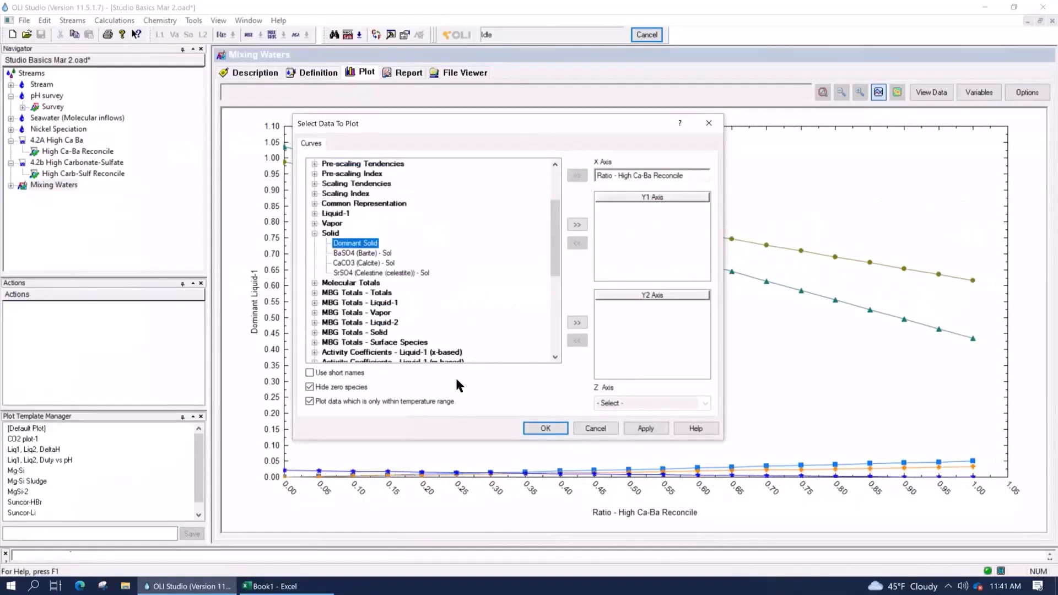
{"action": "left_click", "coordinate": [577, 224]}
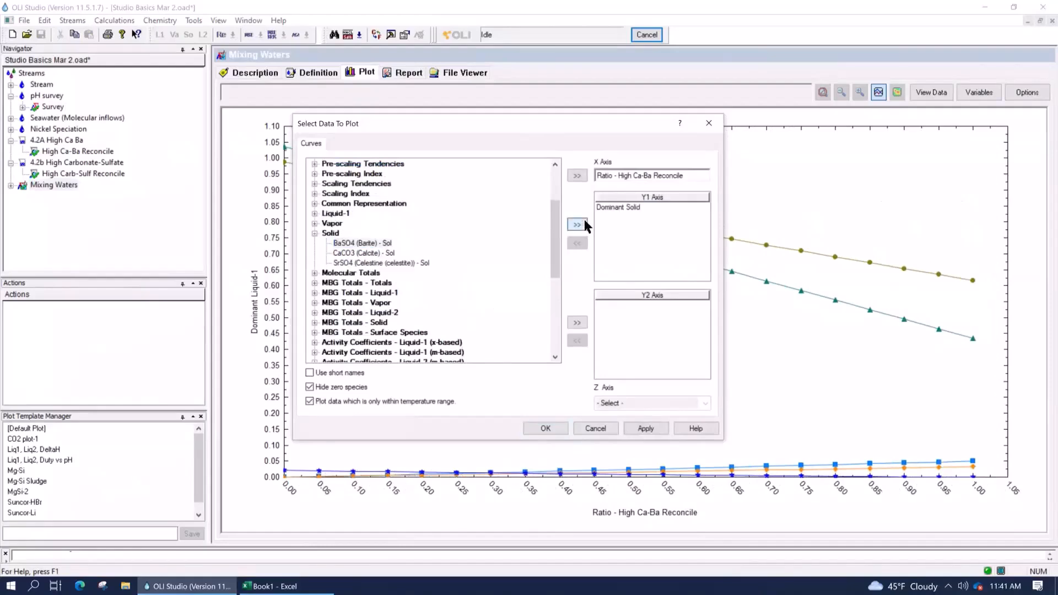
{"action": "left_click_drag", "start_coordinate": [616, 124], "coordinate": [508, 433]}
{"action": "left_click_drag", "start_coordinate": [582, 303], "coordinate": [620, 240]}
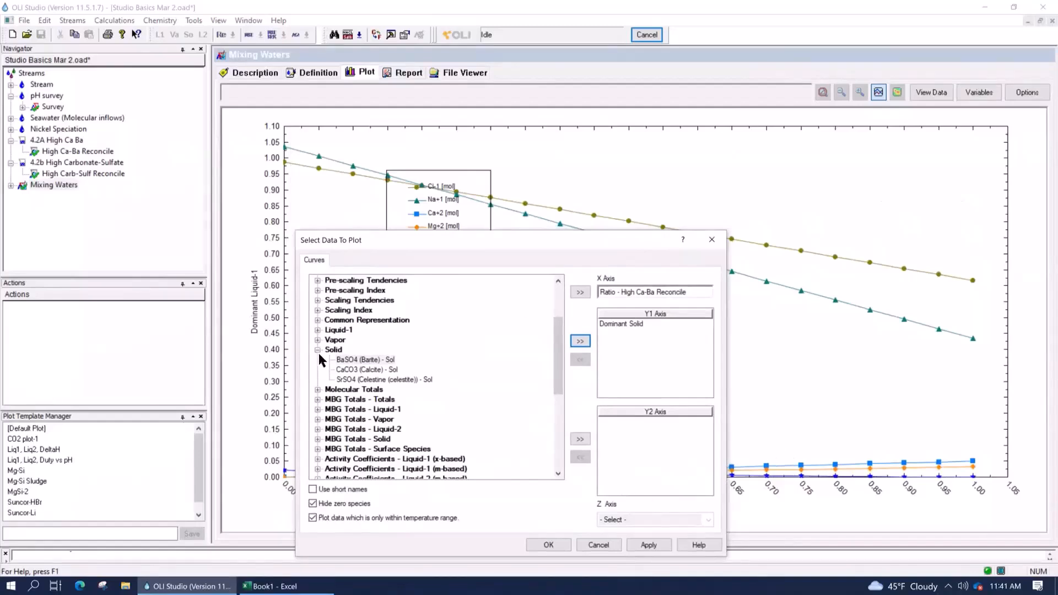
{"action": "left_click", "coordinate": [541, 546]}
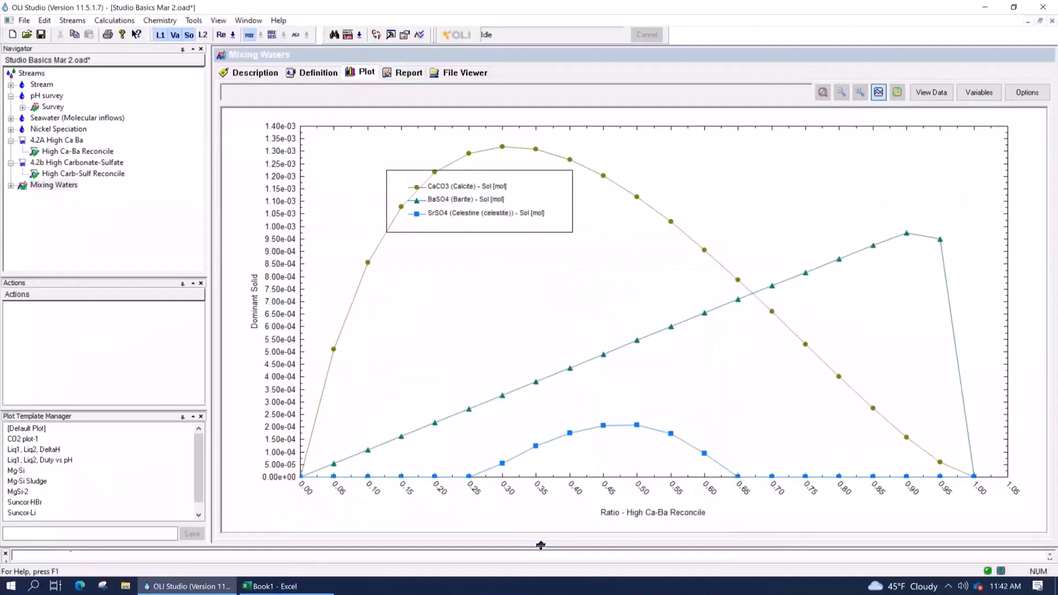
Step: Move the plot legend to an empty area clear of the curves, and return to the mix definition
{"action": "left_click", "coordinate": [468, 226]}
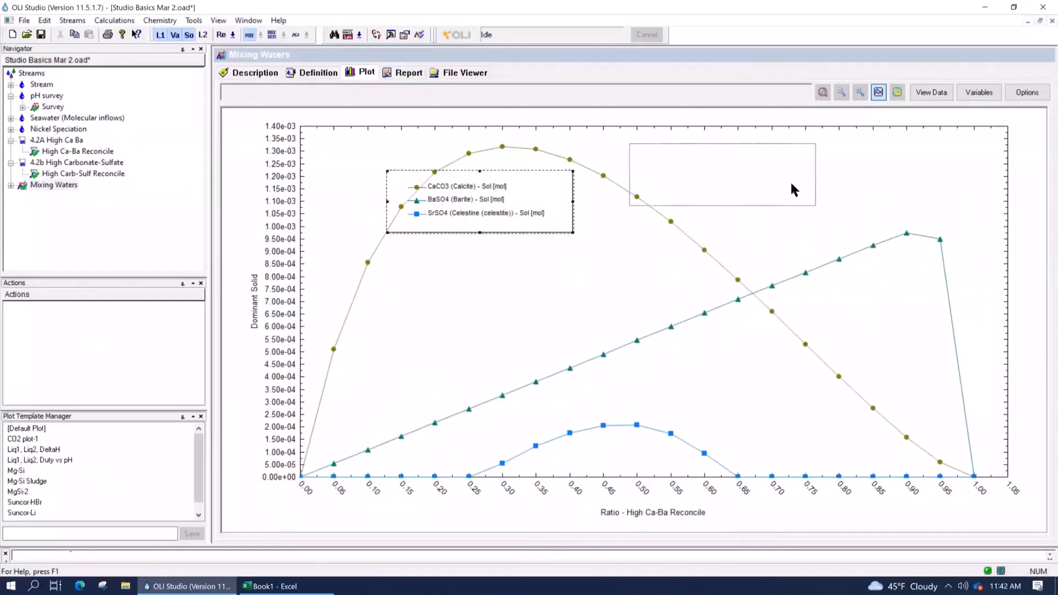
{"action": "left_click_drag", "start_coordinate": [843, 185], "coordinate": [843, 185]}
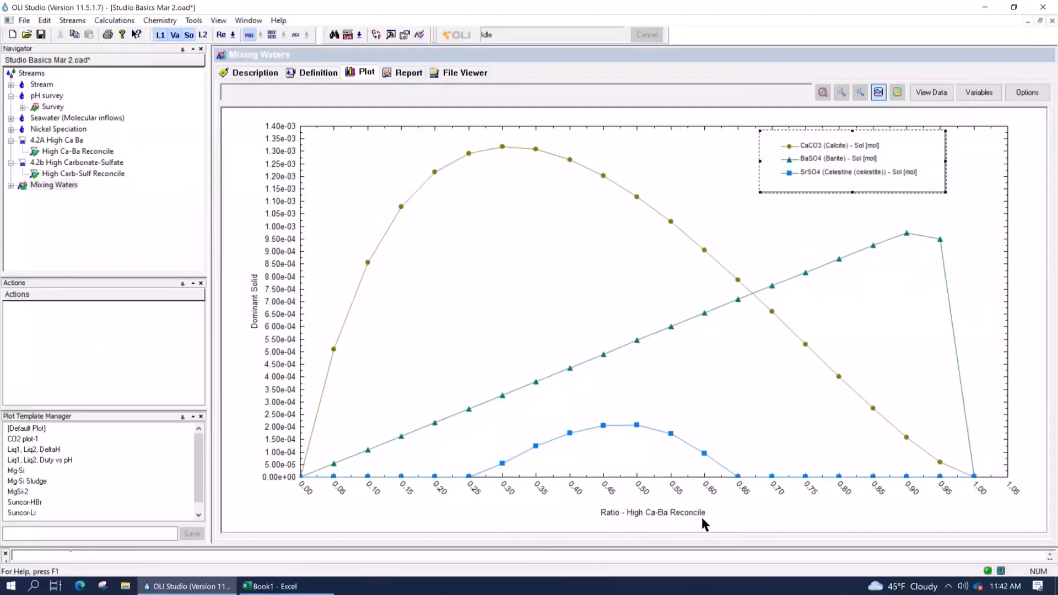
{"action": "left_click", "coordinate": [317, 73]}
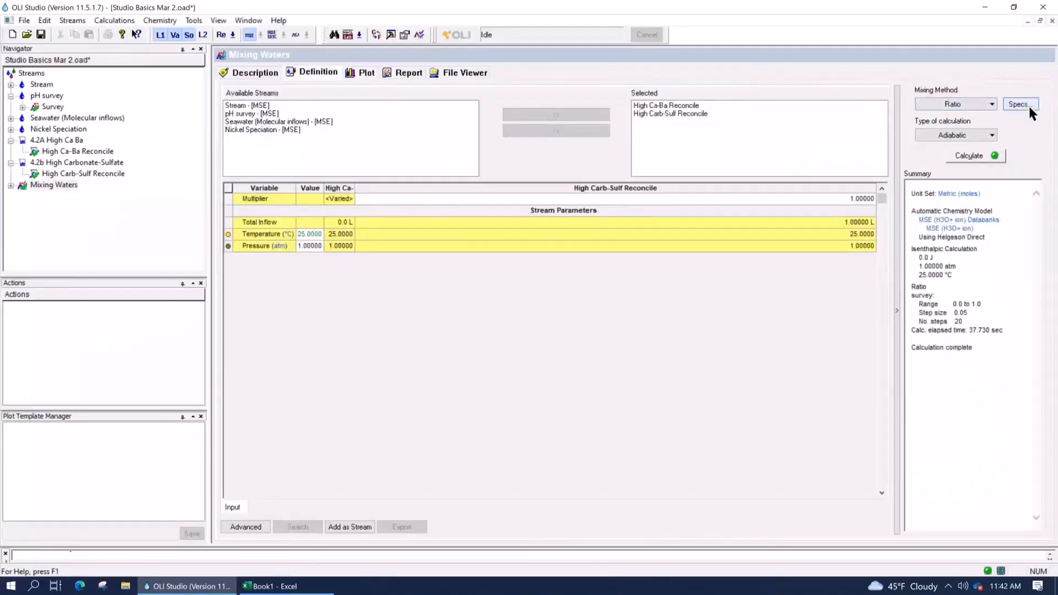
Step: Check the ratio survey options without changing them, and examine the calcite and barite points on the solids plot
{"action": "left_click", "coordinate": [1020, 104]}
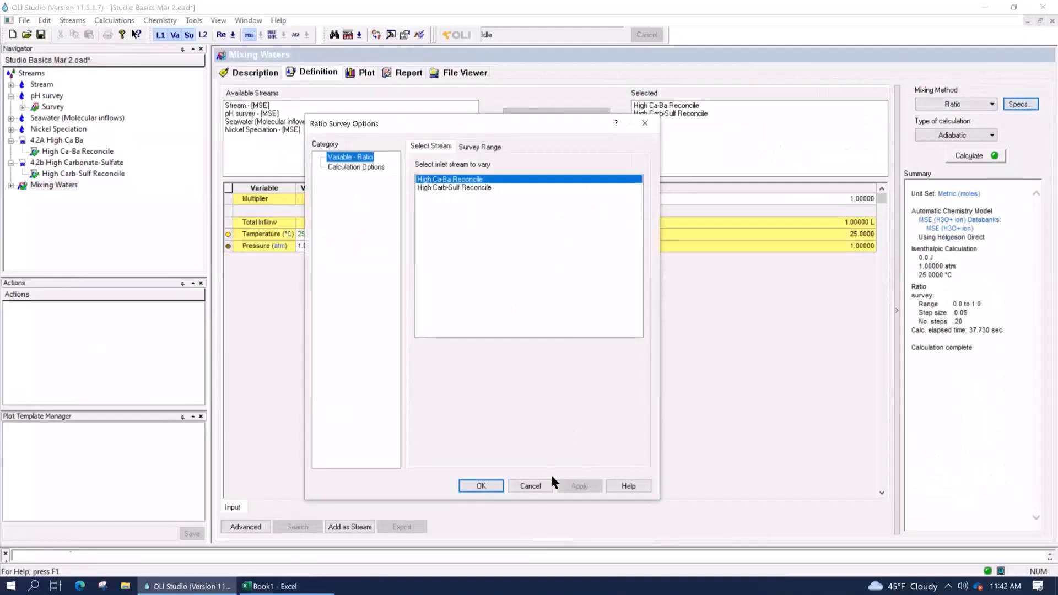
{"action": "left_click", "coordinate": [535, 487]}
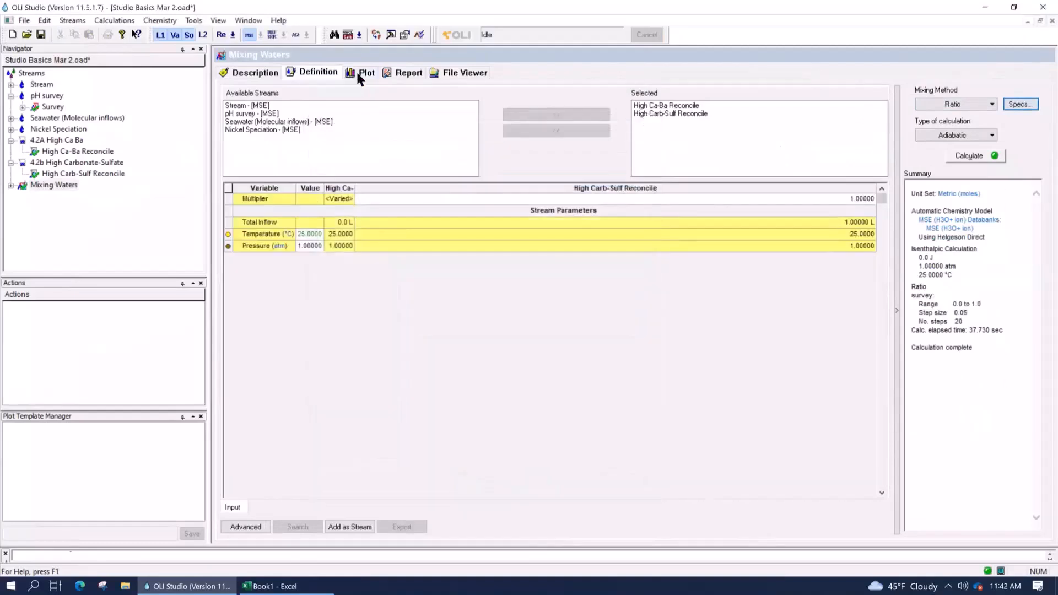
{"action": "left_click", "coordinate": [358, 72]}
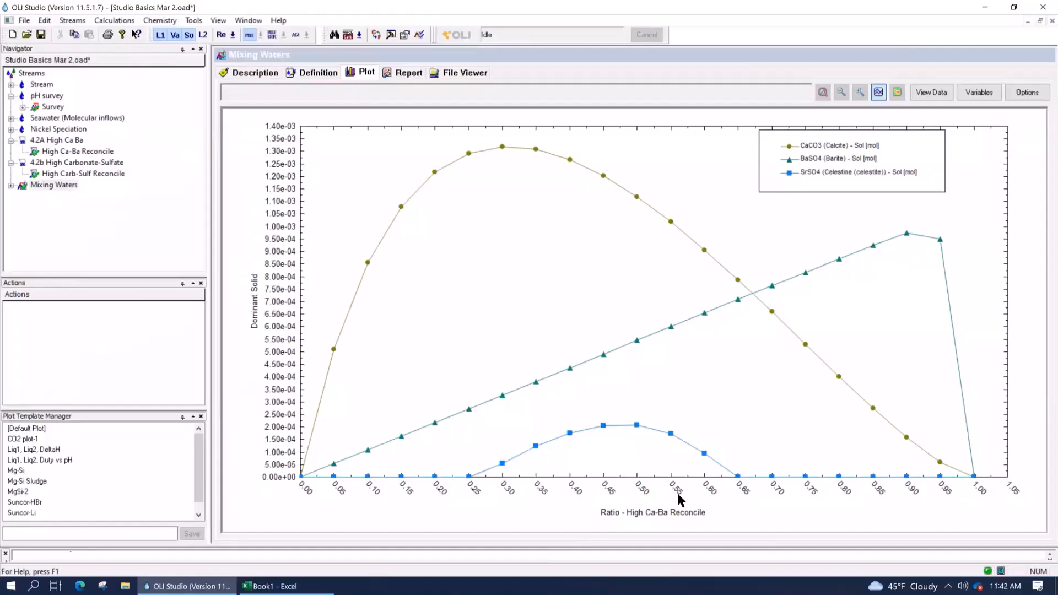
{"action": "mouse_move", "coordinate": [501, 147]}
{"action": "mouse_move", "coordinate": [940, 240]}
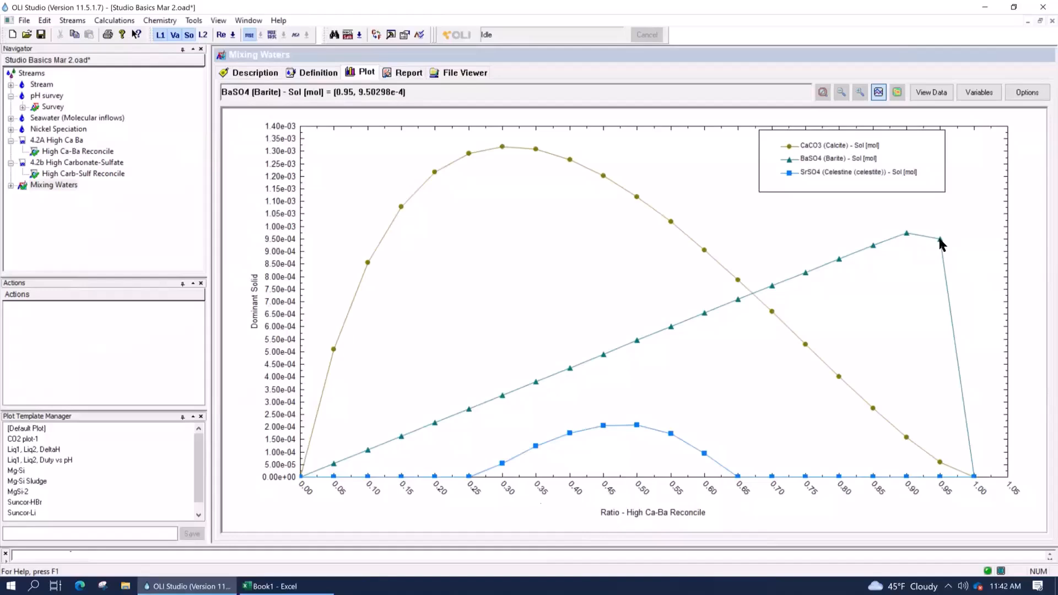
{"action": "mouse_move", "coordinate": [908, 235]}
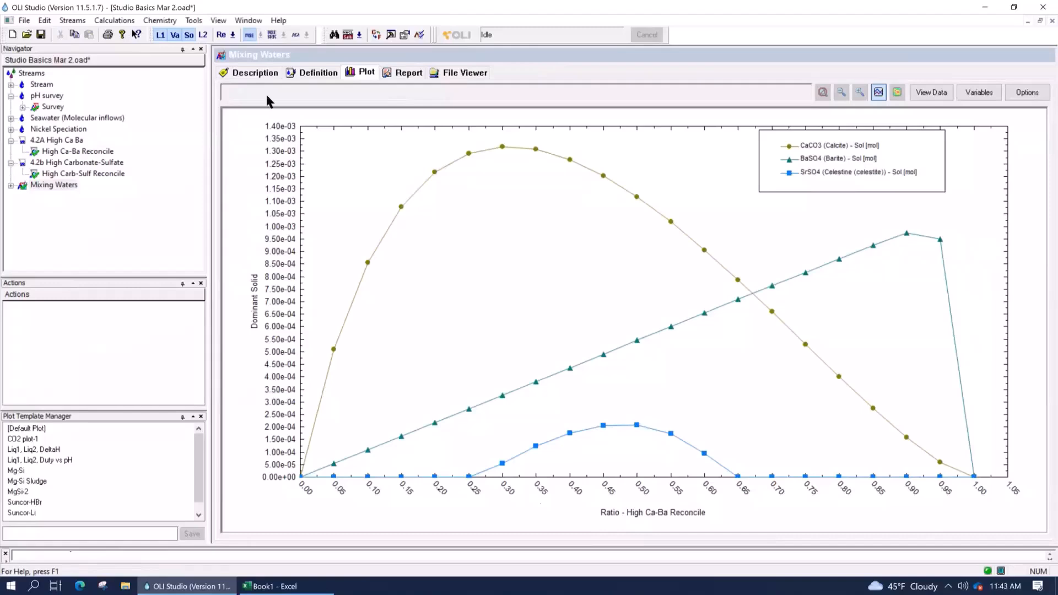
Step: Examine the total inflow and temperature of both mixed waters in the mix definition
{"action": "left_click", "coordinate": [323, 75]}
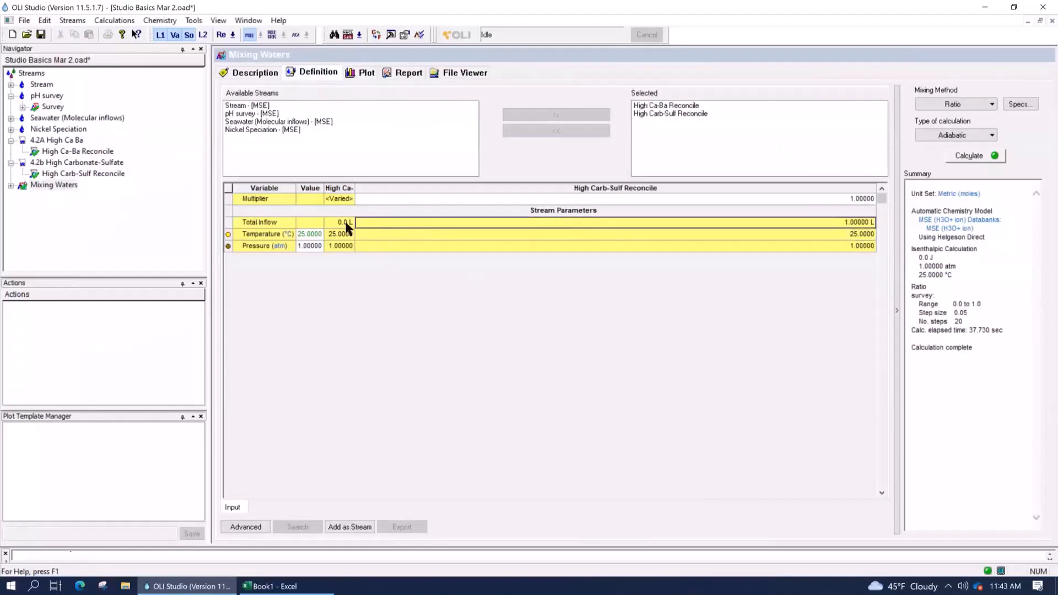
{"action": "left_click", "coordinate": [513, 223]}
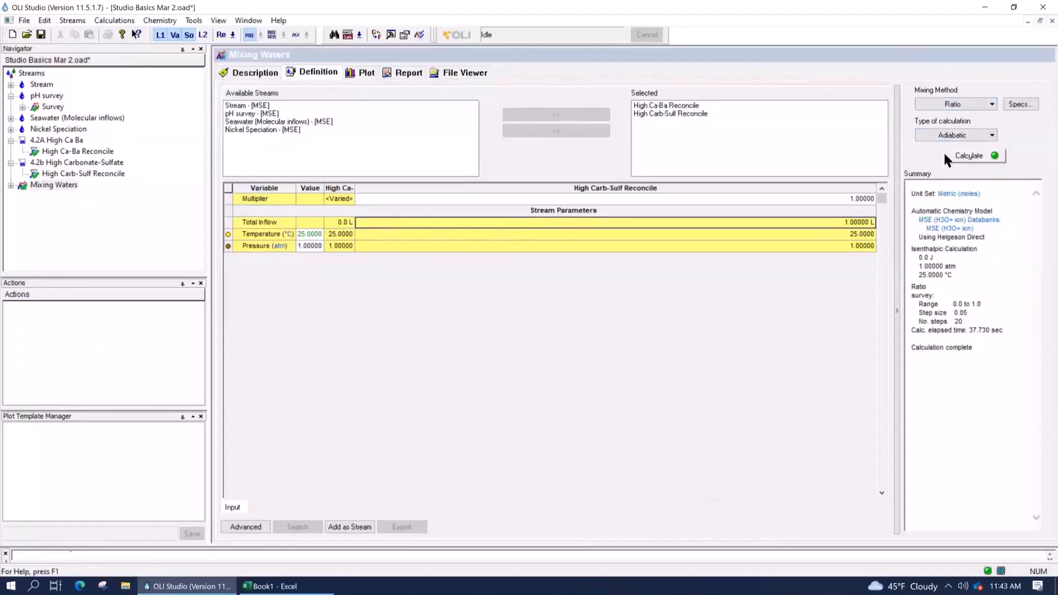
{"action": "left_click", "coordinate": [339, 232]}
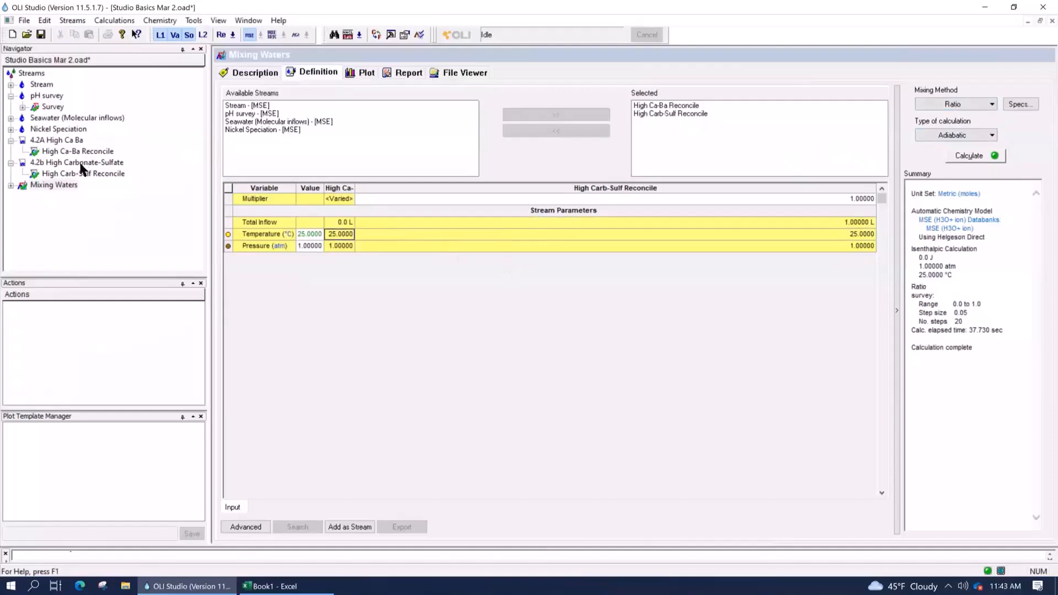
{"action": "left_click", "coordinate": [338, 223]}
Step: Return to the mixing plot and remove Dominant Solid from its Y1 axis
{"action": "left_click", "coordinate": [370, 72]}
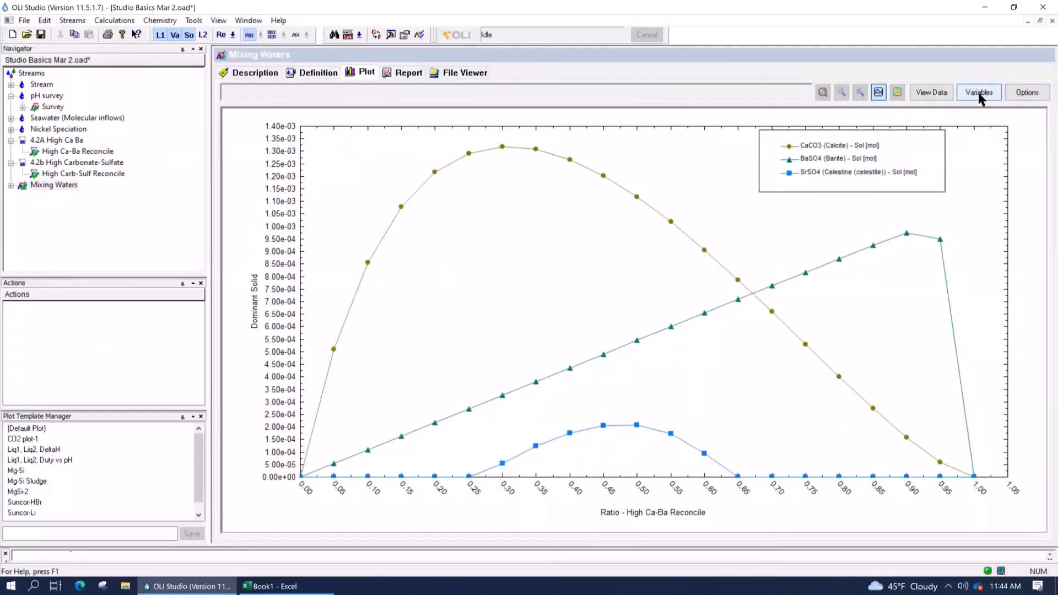
{"action": "left_click", "coordinate": [978, 91]}
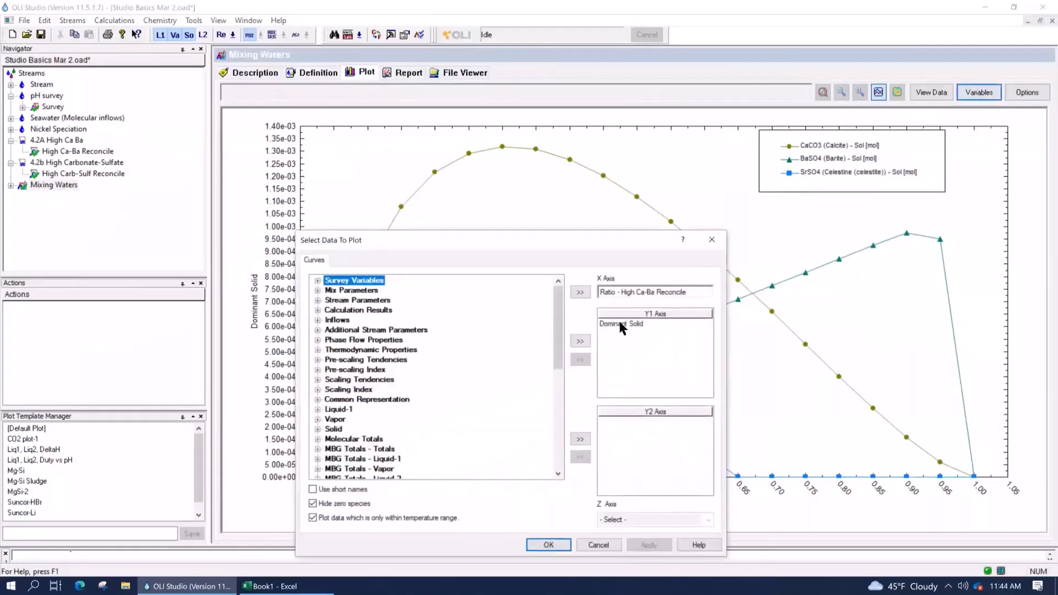
{"action": "double_click", "coordinate": [621, 325]}
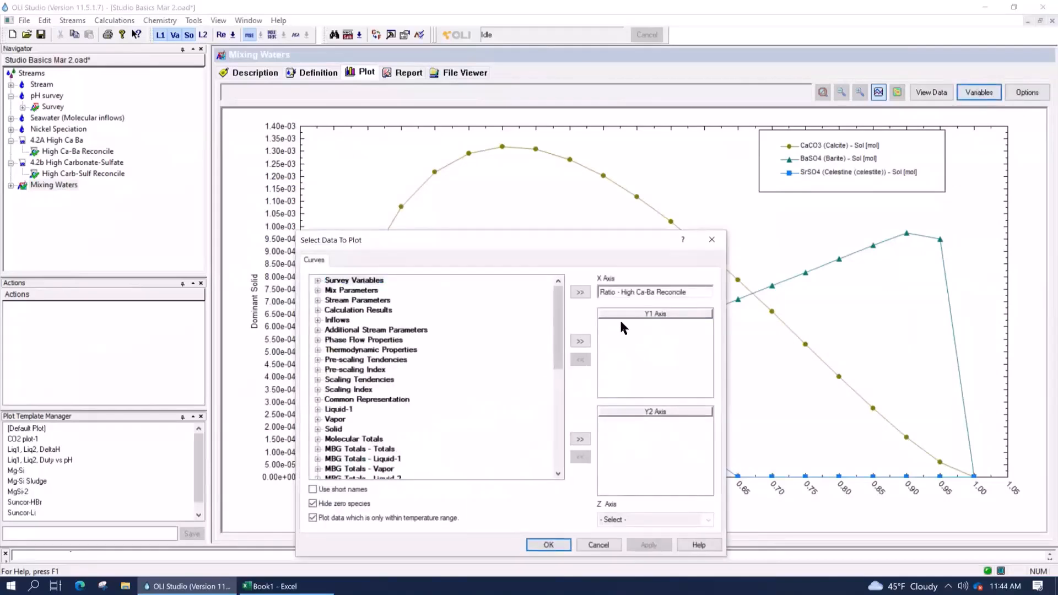
Step: Add Temperature from Stream Parameters to the Y1 axis and plot it against the High Ca-Ba Reconcile ratio
{"action": "left_click", "coordinate": [317, 299]}
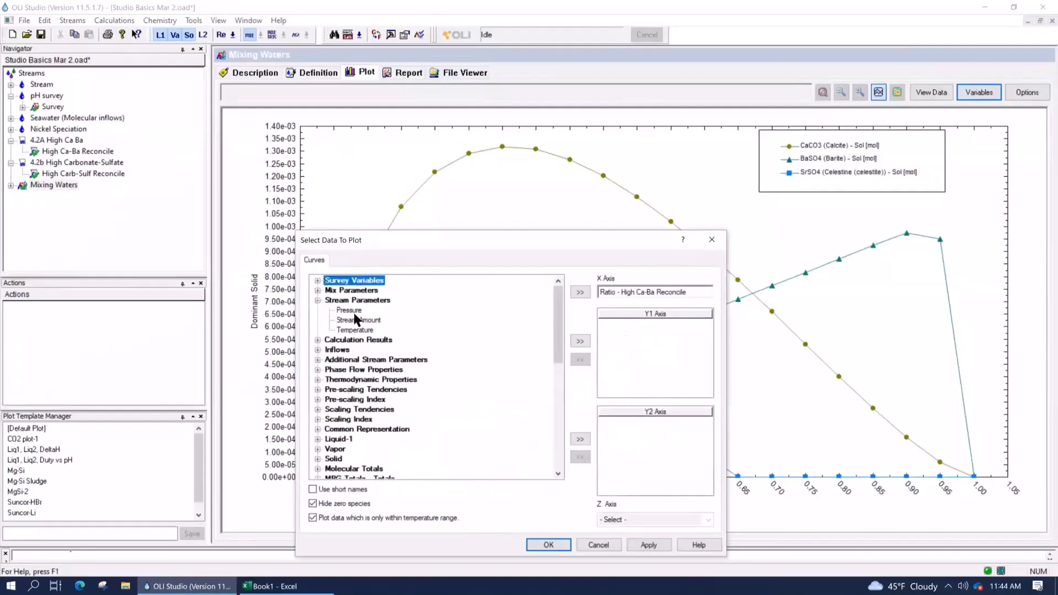
{"action": "left_click", "coordinate": [353, 330]}
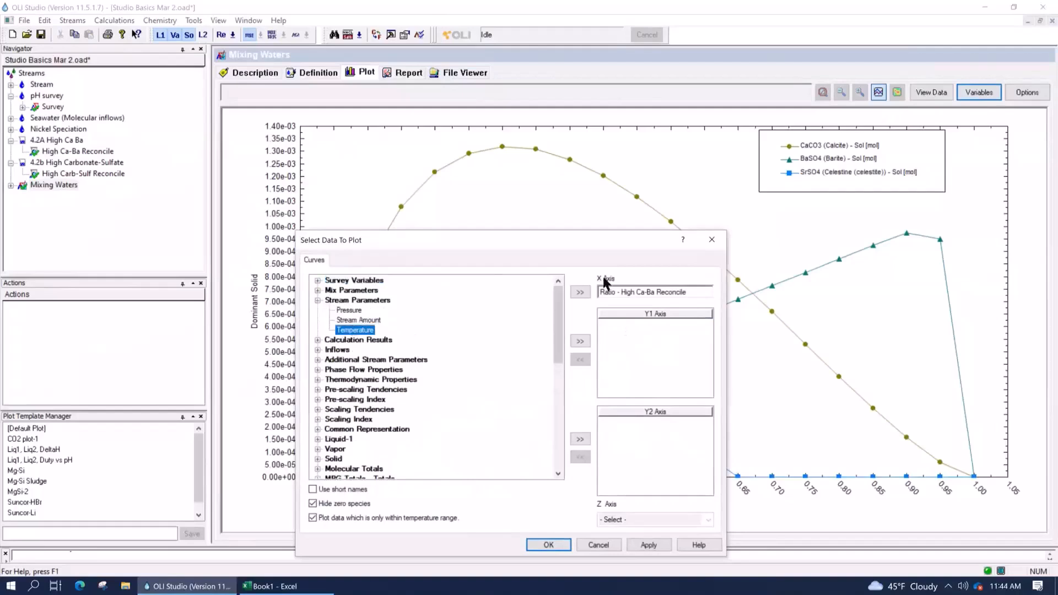
{"action": "left_click", "coordinate": [581, 340]}
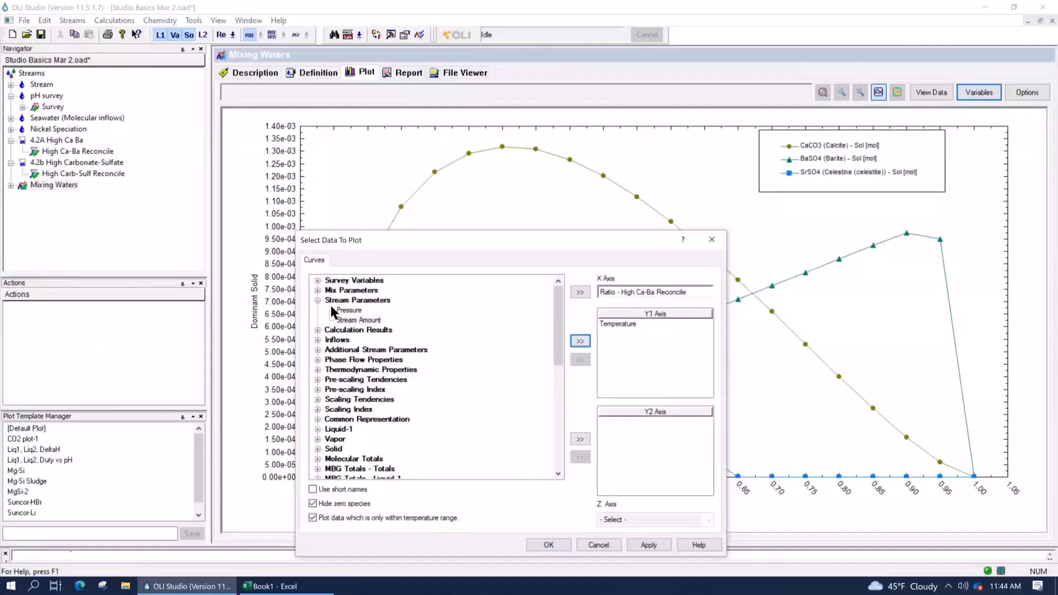
{"action": "left_click", "coordinate": [318, 300]}
{"action": "left_click", "coordinate": [317, 301]}
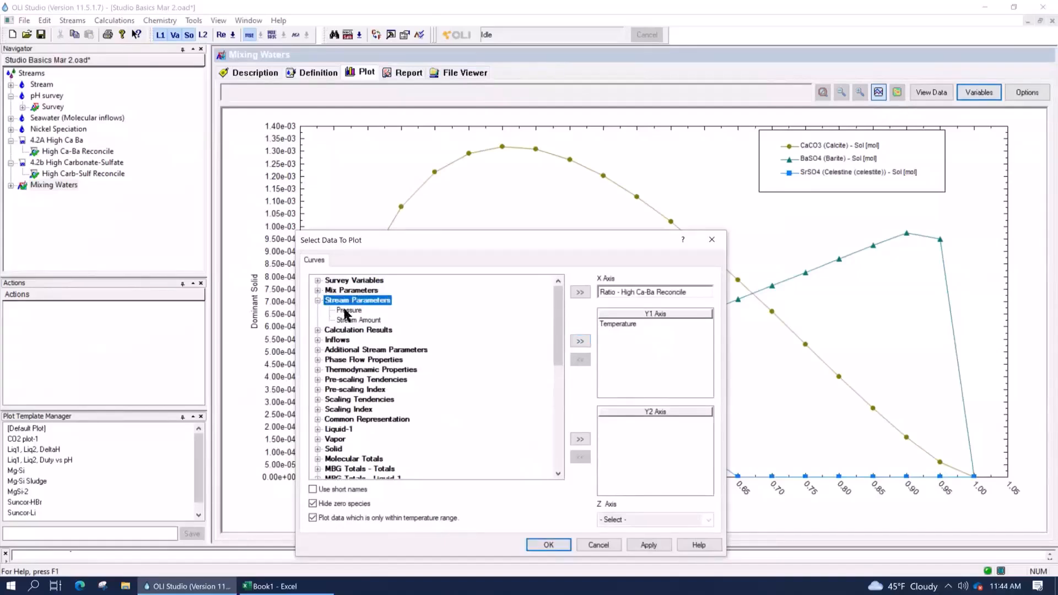
{"action": "left_click", "coordinate": [347, 310]}
{"action": "left_click", "coordinate": [354, 321]}
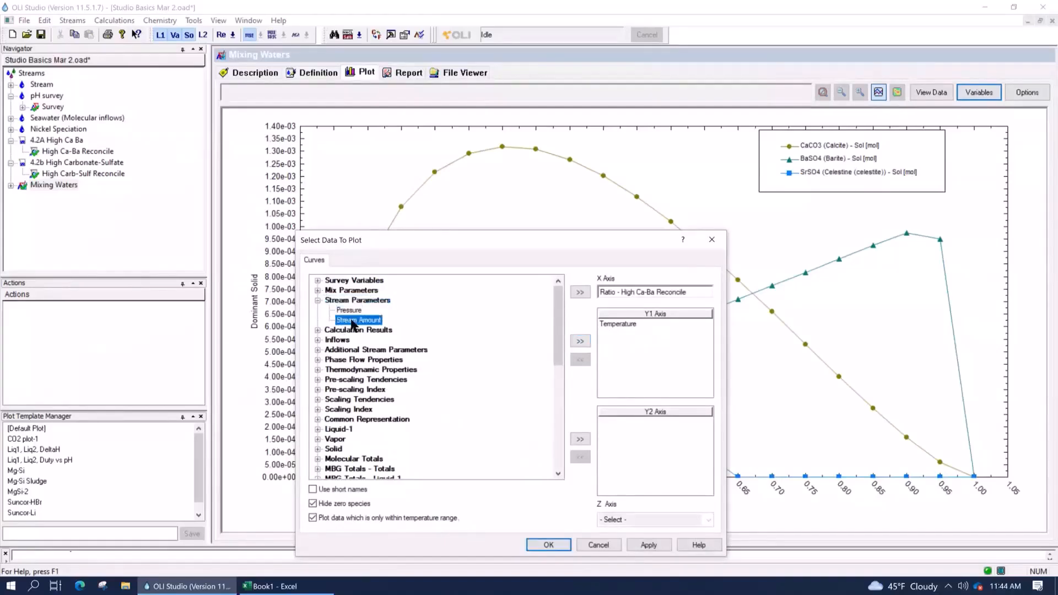
{"action": "left_click", "coordinate": [614, 322]}
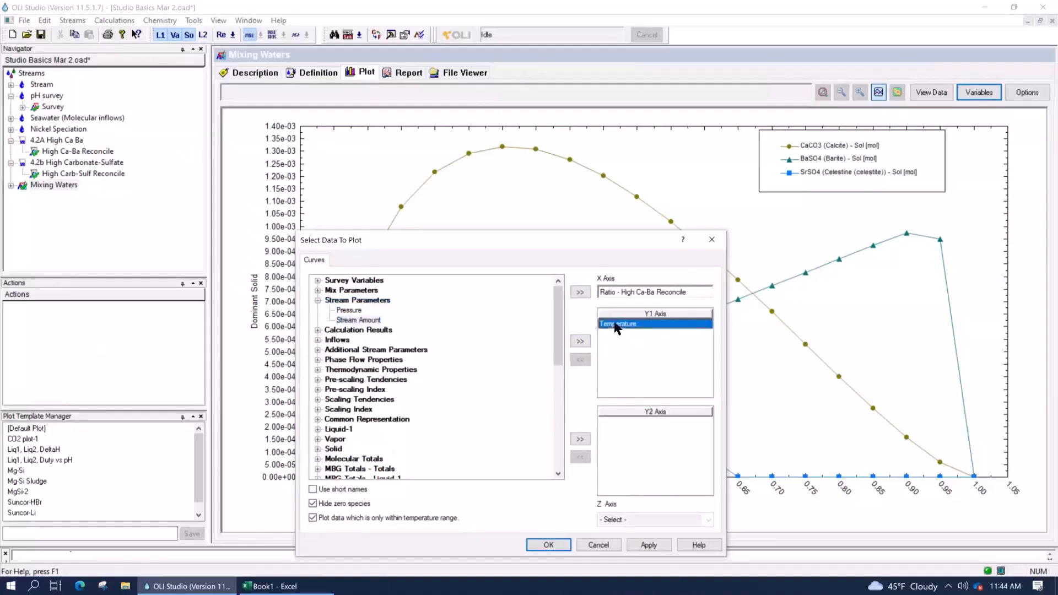
{"action": "left_click", "coordinate": [550, 541]}
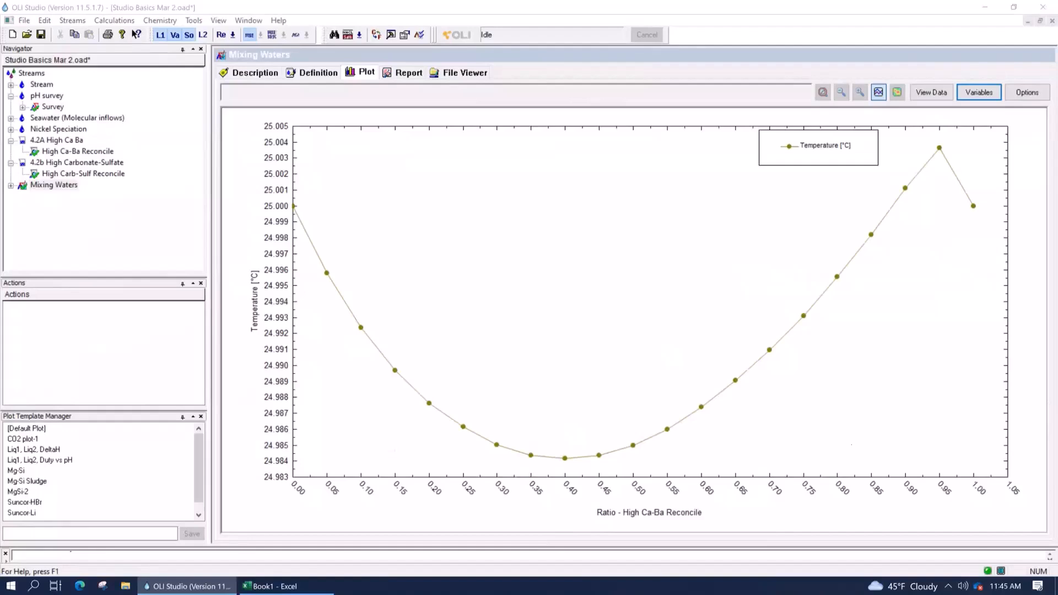
Step: Widen the High Ca-Ba Reconcile and Value columns in the mix definition, and save the file
{"action": "left_click", "coordinate": [320, 73]}
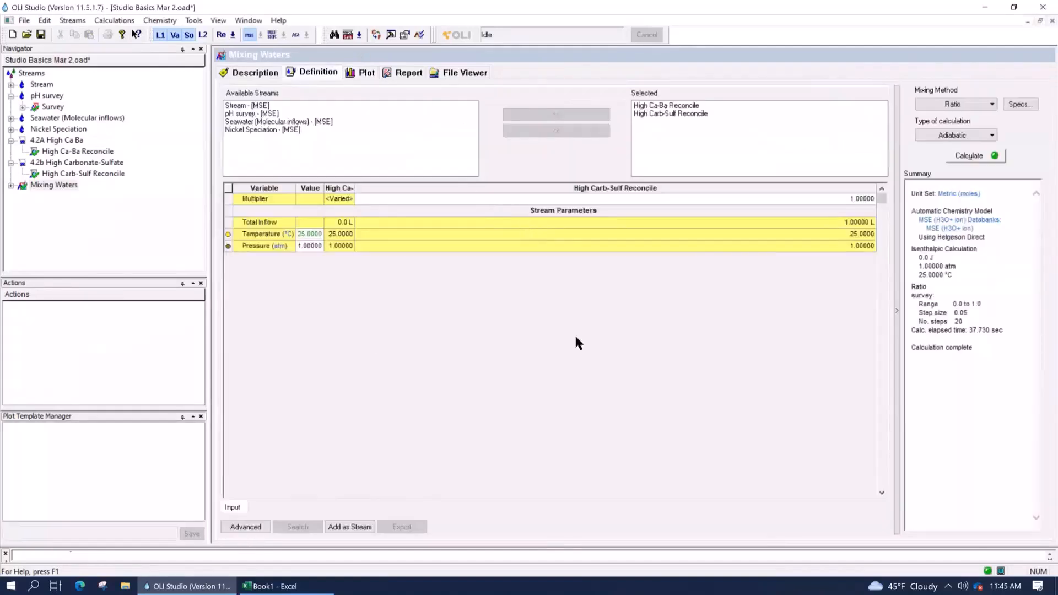
{"action": "left_click", "coordinate": [712, 222]}
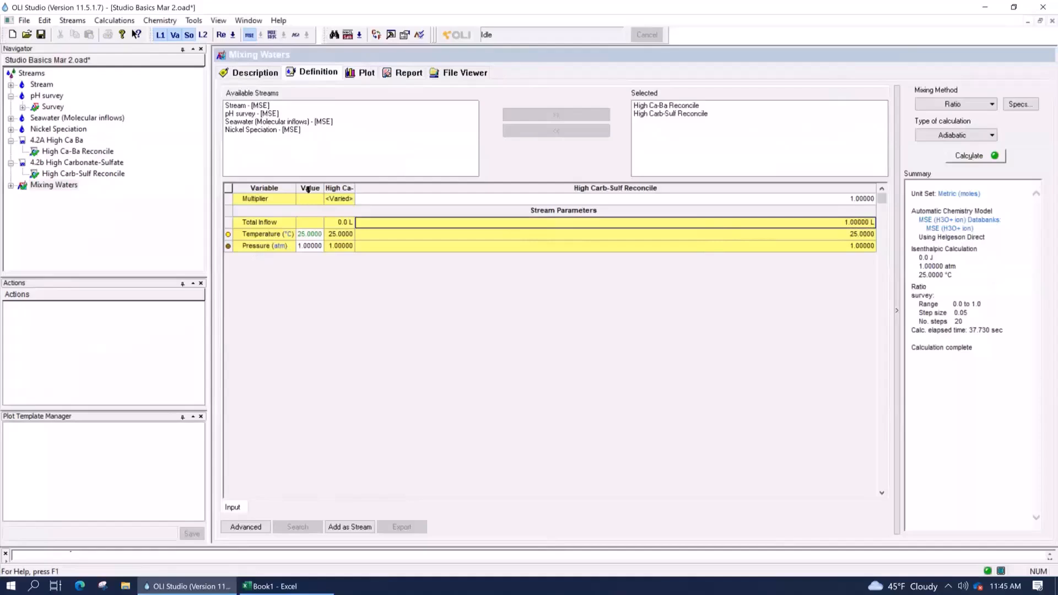
{"action": "left_click_drag", "start_coordinate": [355, 190], "coordinate": [558, 189]}
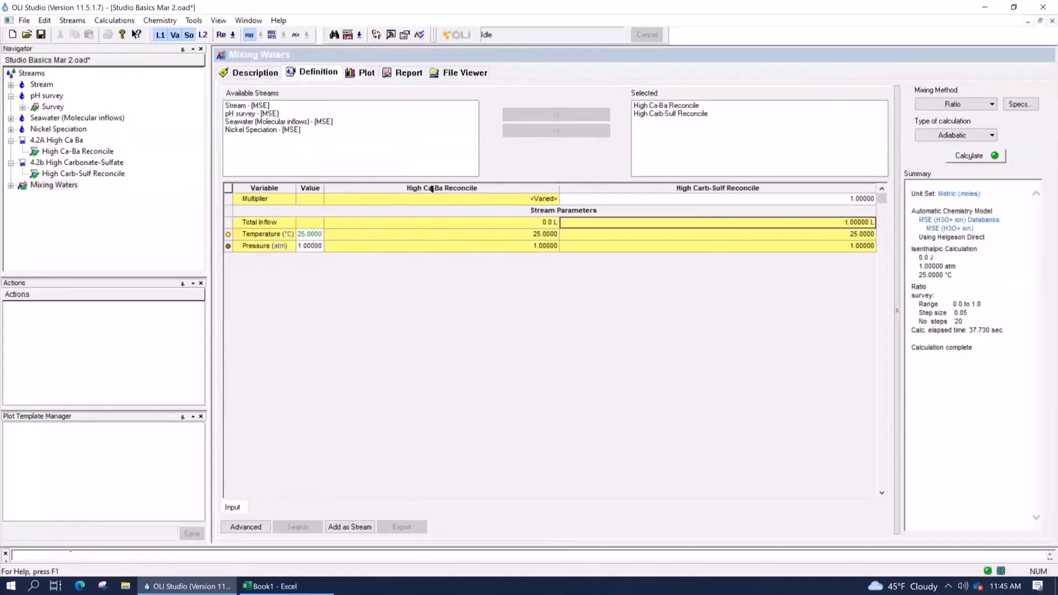
{"action": "left_click_drag", "start_coordinate": [324, 188], "coordinate": [434, 205]}
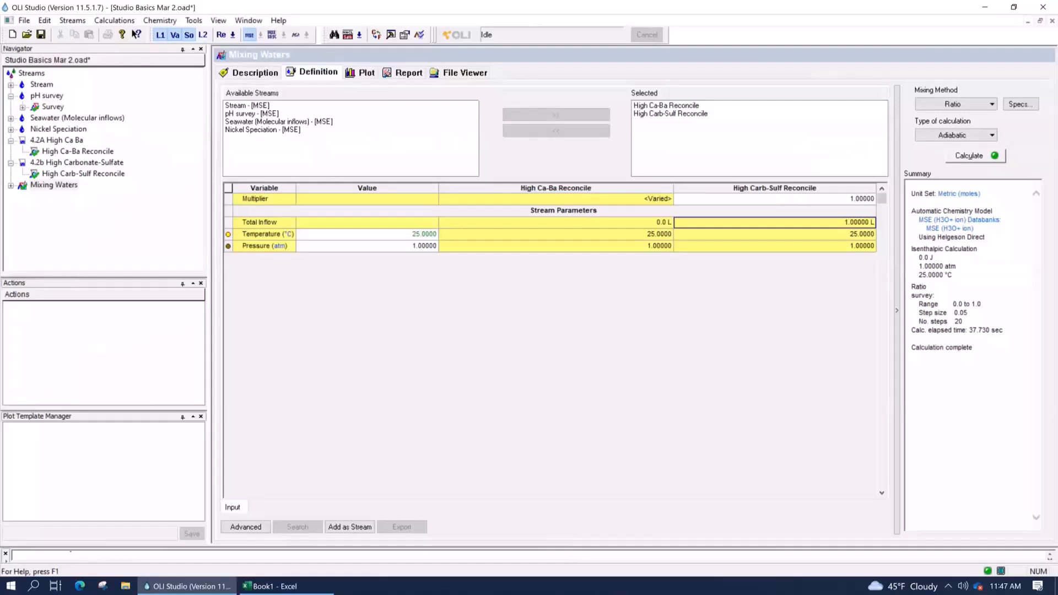
{"action": "left_click", "coordinate": [41, 35]}
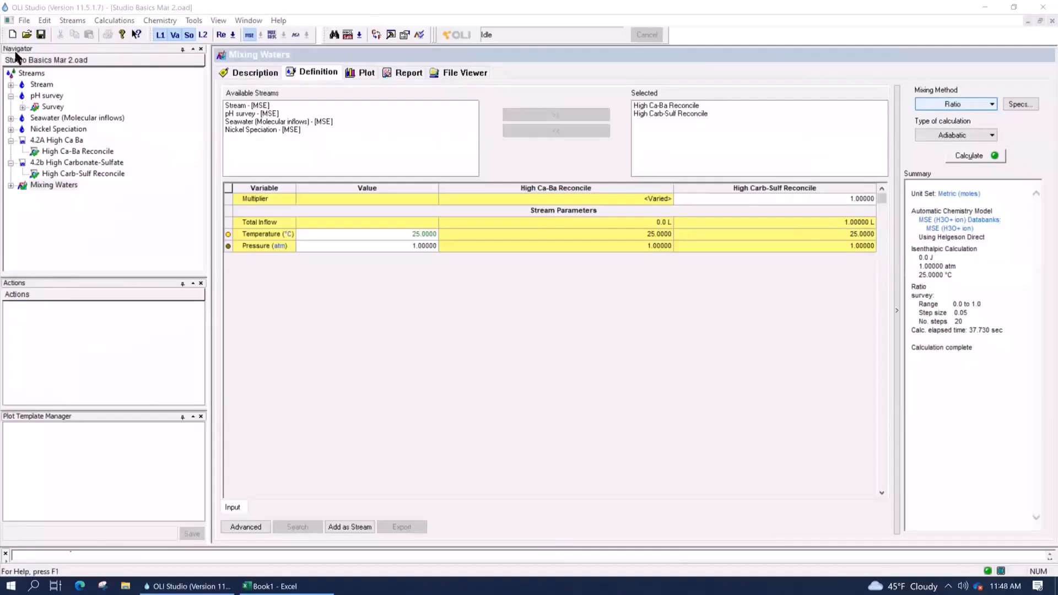
Step: Add a new stream at the Streams level and rename it Iron Oxidation
{"action": "left_click", "coordinate": [31, 75]}
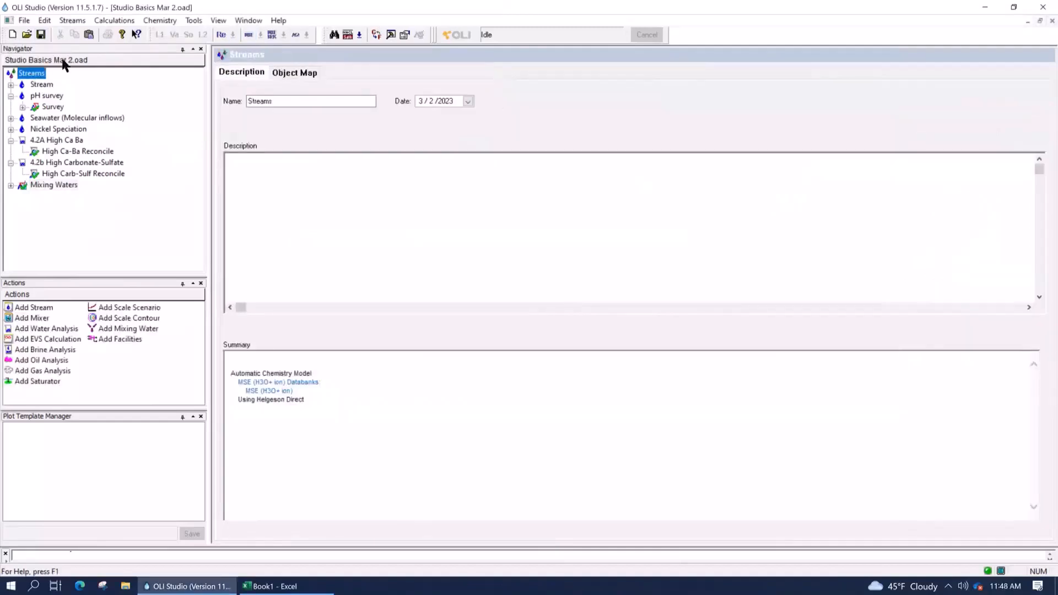
{"action": "left_click", "coordinate": [34, 307]}
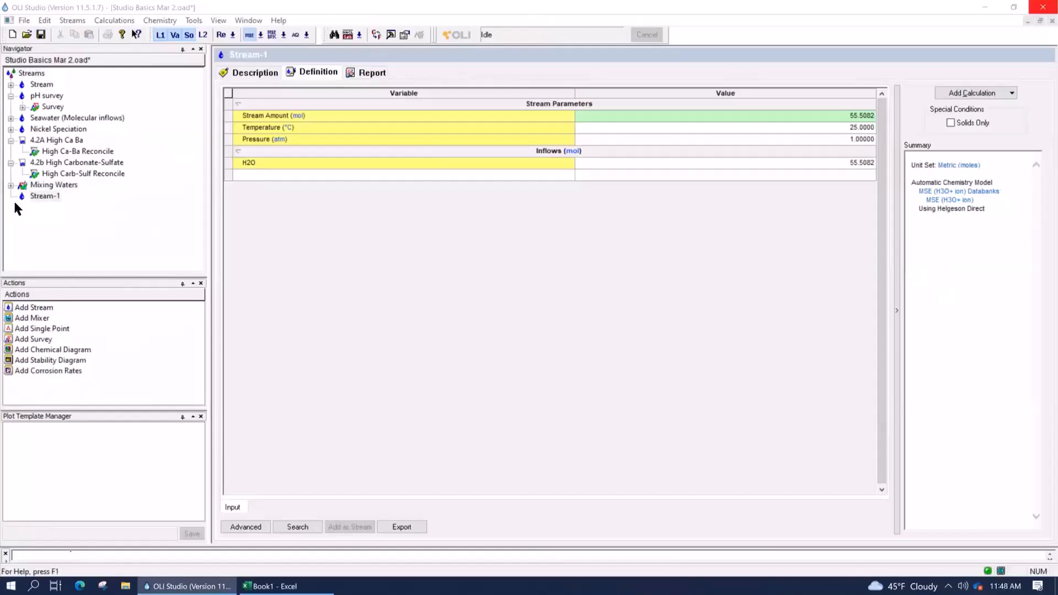
{"action": "left_click", "coordinate": [39, 197]}
{"action": "left_click", "coordinate": [39, 199]}
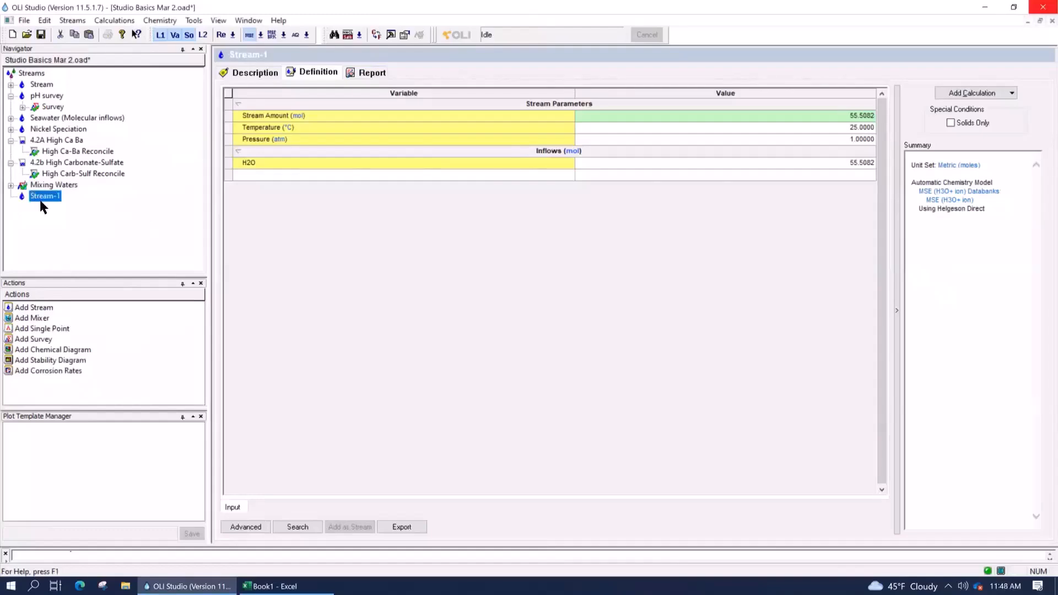
{"action": "type", "text": "Iron Oxidation"}
{"action": "key", "text": "Return"}
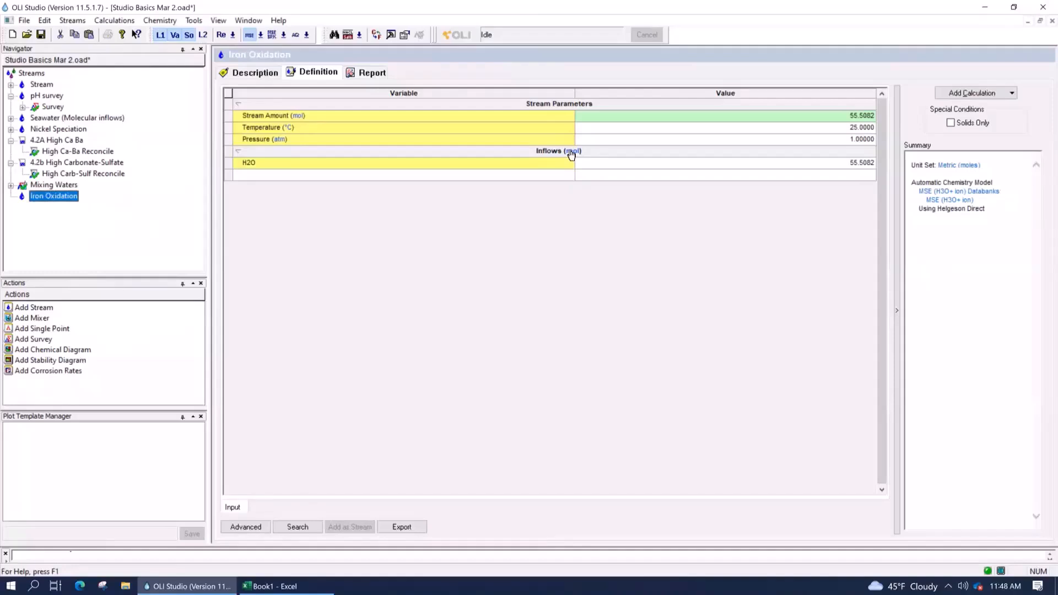
Step: Add Fe and O2 as inflows of the Iron Oxidation stream, below H2O
{"action": "left_click", "coordinate": [529, 174]}
{"action": "type", "text": "Fe"}
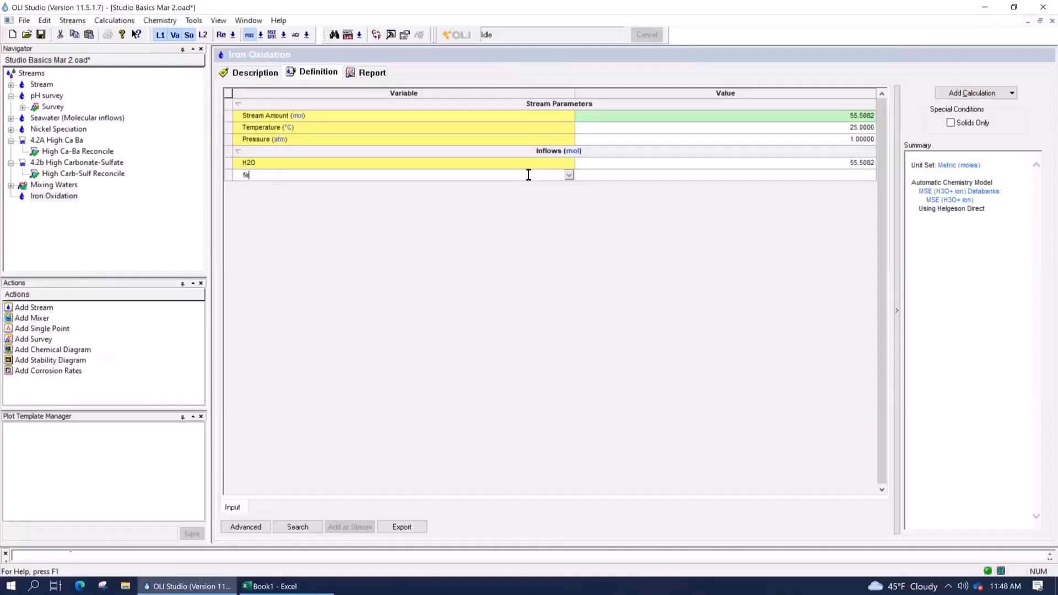
{"action": "key", "text": "Return"}
{"action": "mouse_move", "coordinate": [529, 175]}
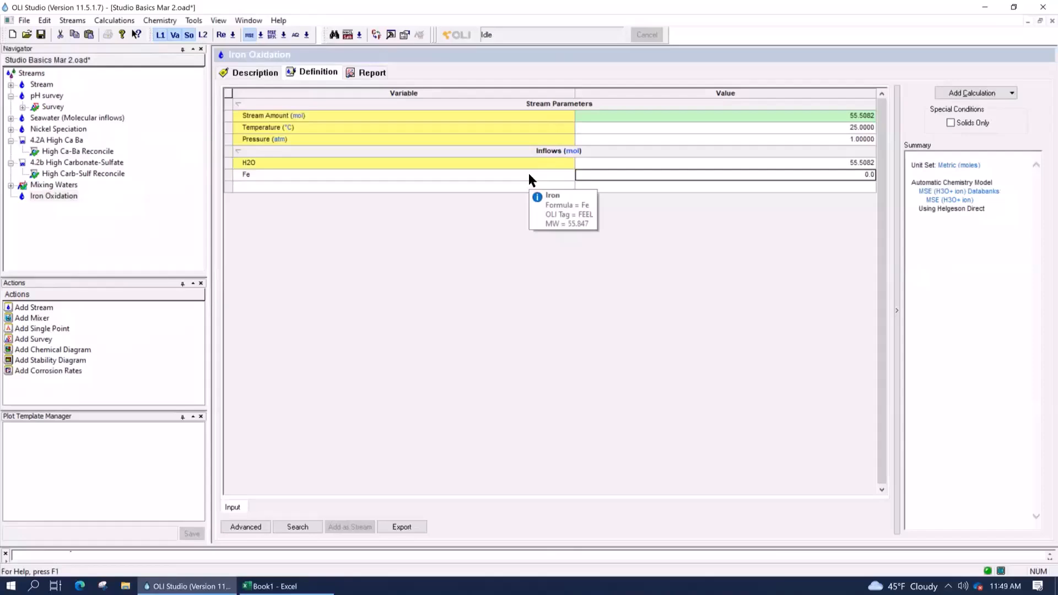
{"action": "key", "text": "Return"}
{"action": "type", "text": "O2"}
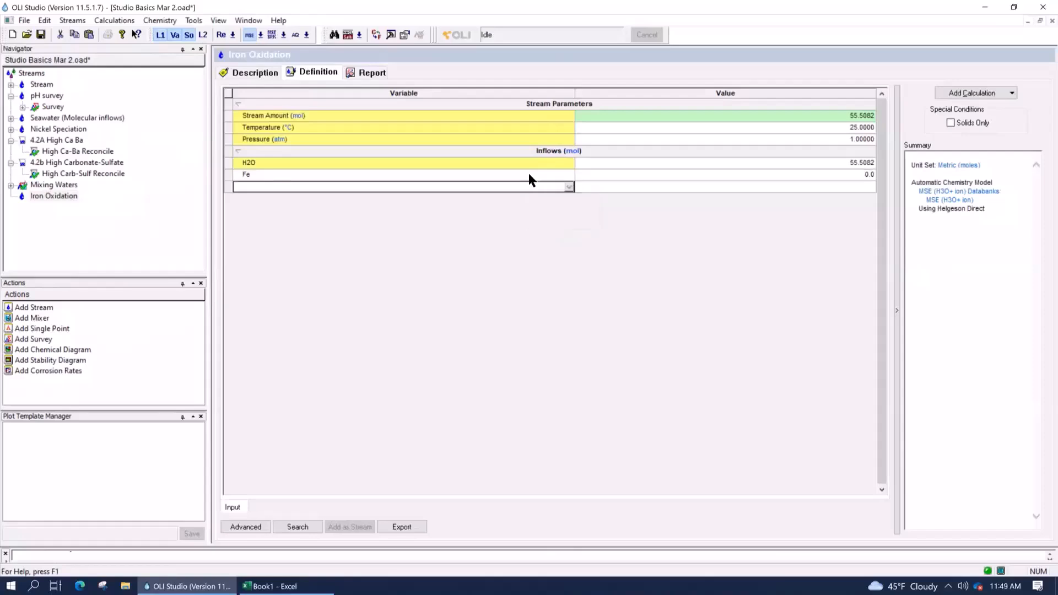
{"action": "key", "text": "Return"}
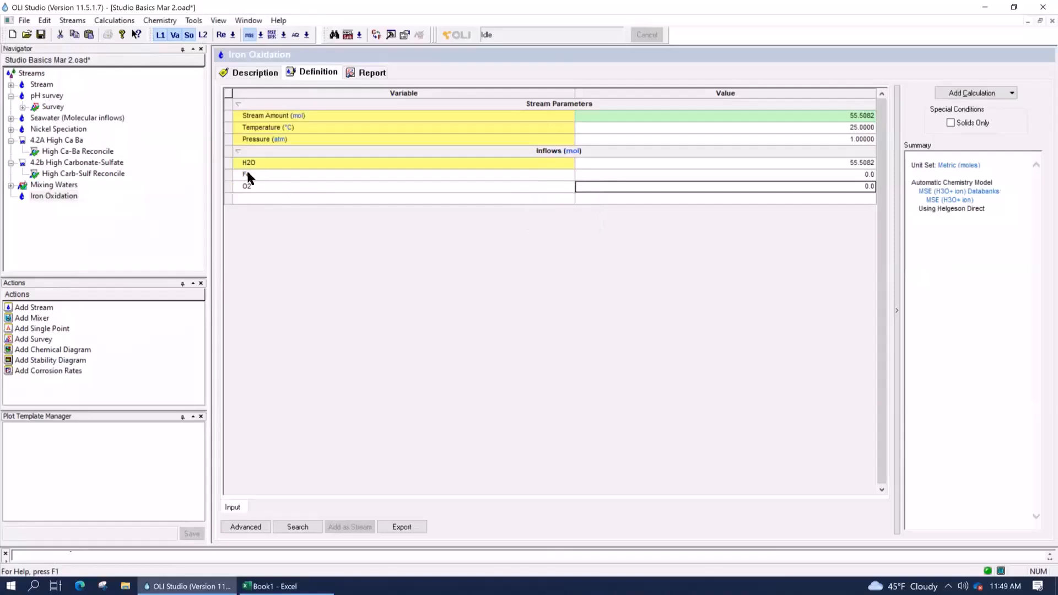
{"action": "left_click", "coordinate": [261, 176]}
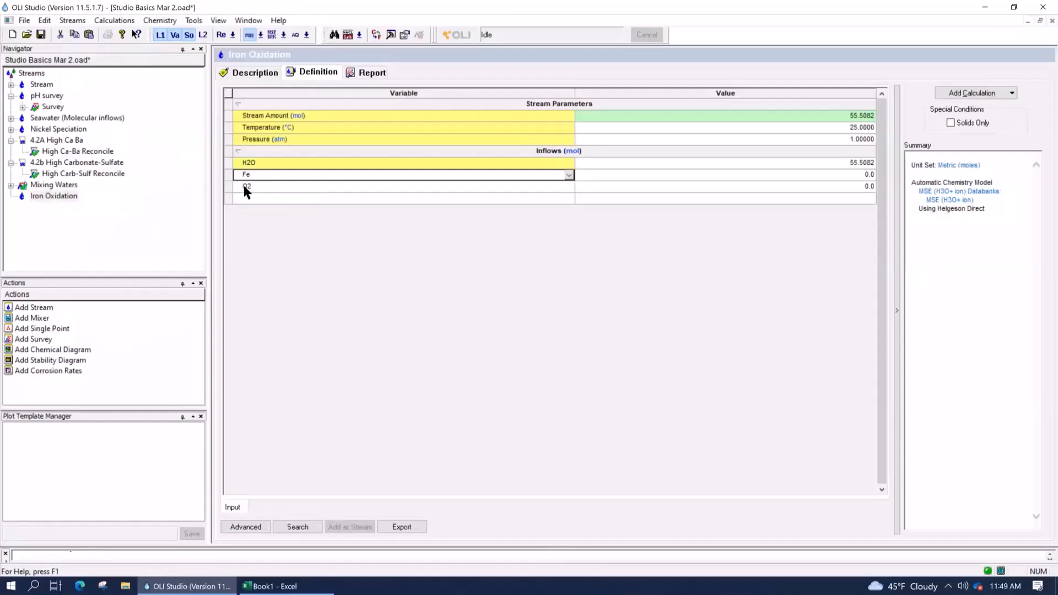
{"action": "mouse_move", "coordinate": [244, 187]}
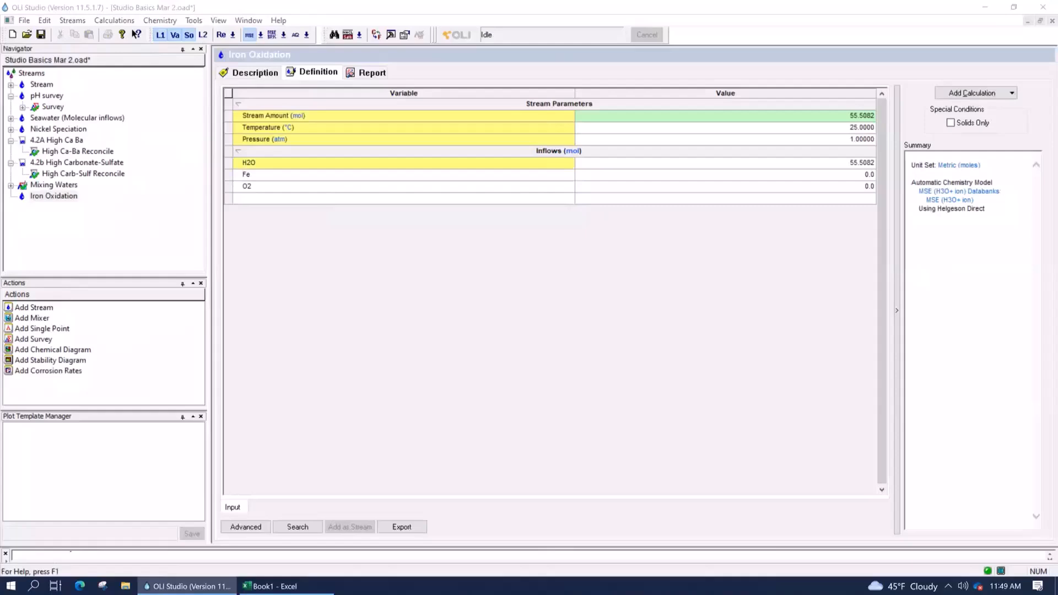
Step: Add a Single Point calculation to the Iron Oxidation stream and run it as Isothermal
{"action": "left_click", "coordinate": [47, 197]}
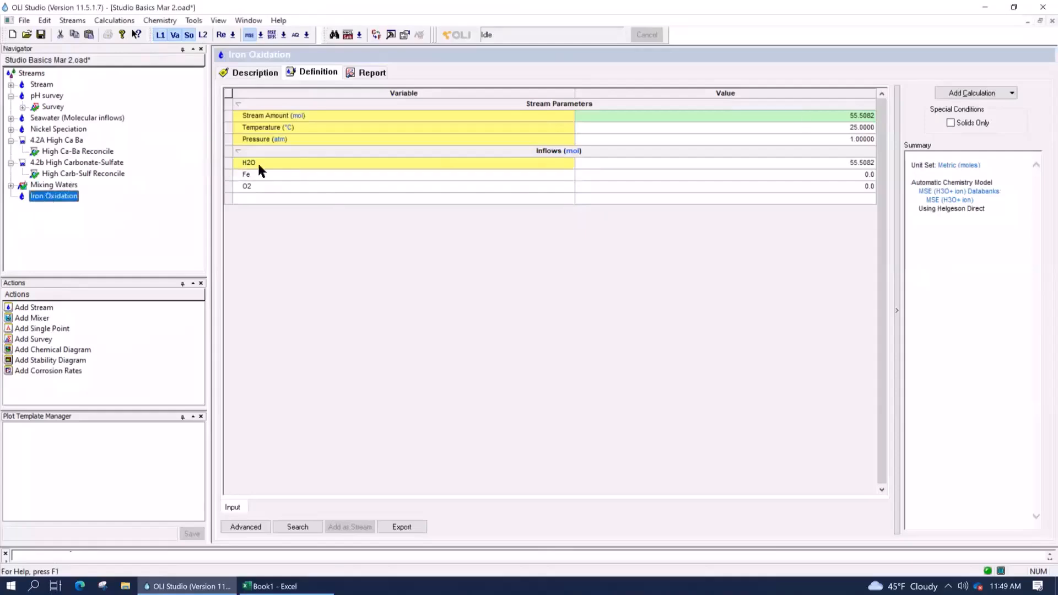
{"action": "left_click", "coordinate": [968, 93]}
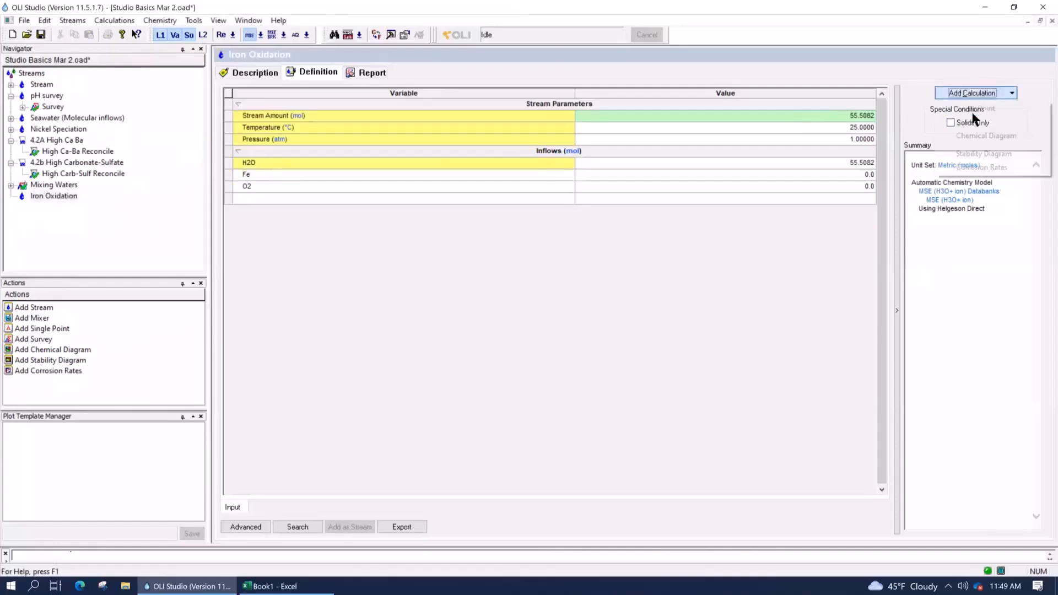
{"action": "left_click", "coordinate": [973, 110]}
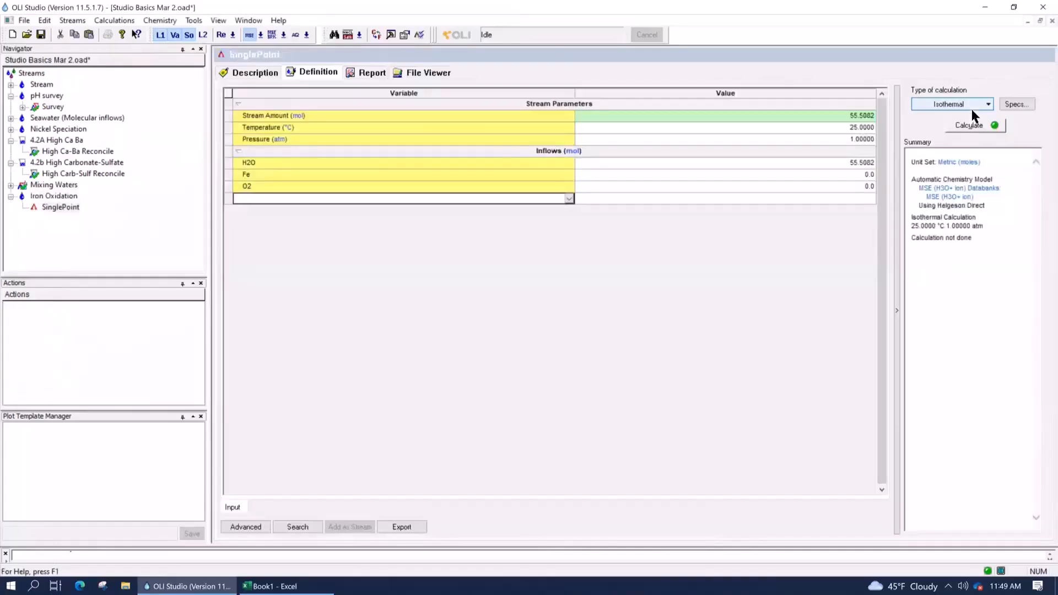
{"action": "left_click", "coordinate": [971, 127]}
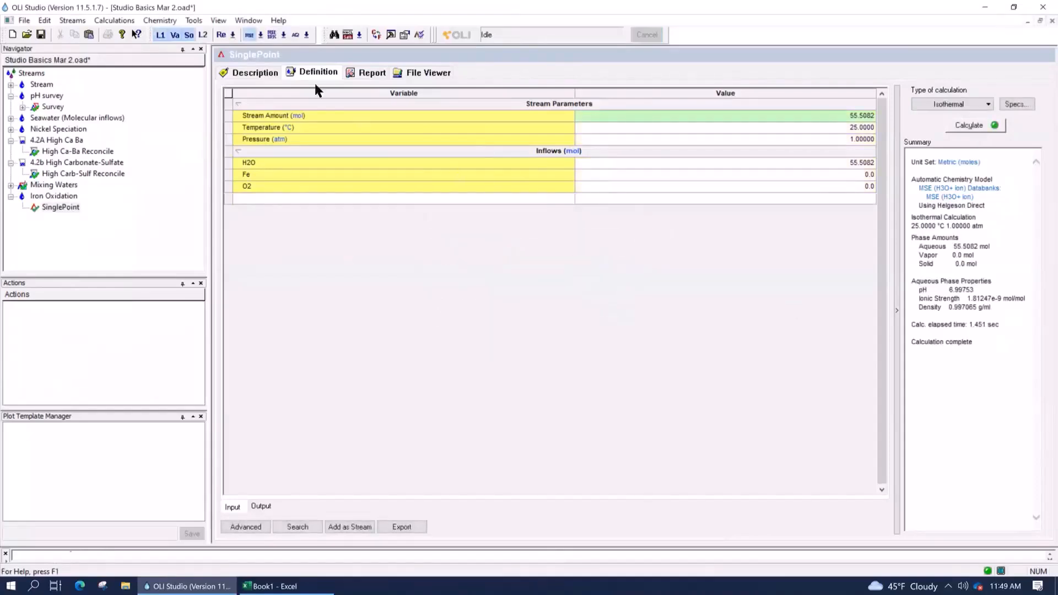
{"action": "left_click", "coordinate": [286, 174]}
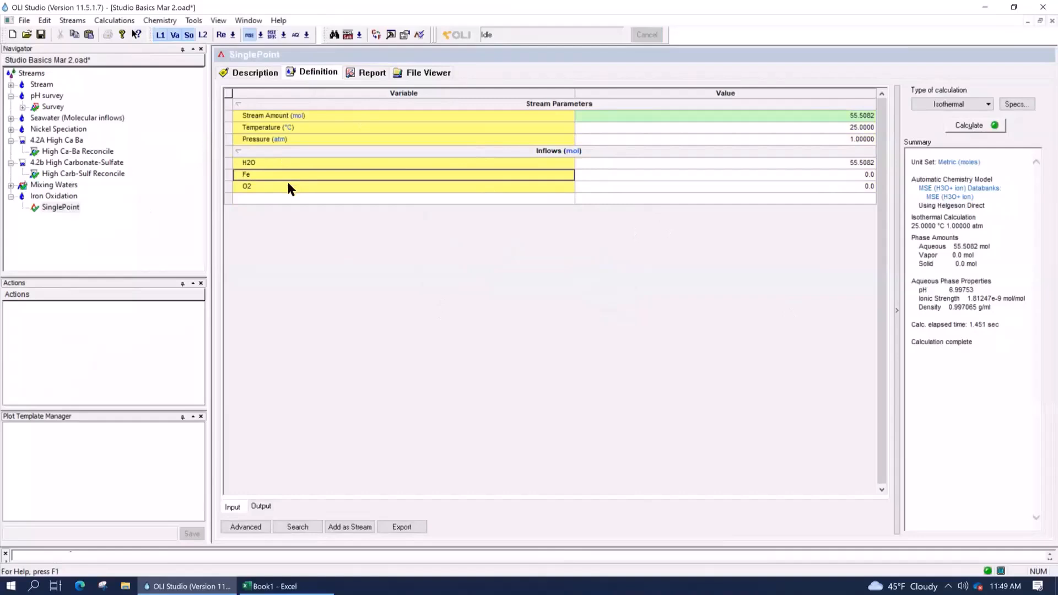
{"action": "left_click", "coordinate": [288, 183]}
{"action": "left_click", "coordinate": [711, 176]}
{"action": "left_click", "coordinate": [714, 188]}
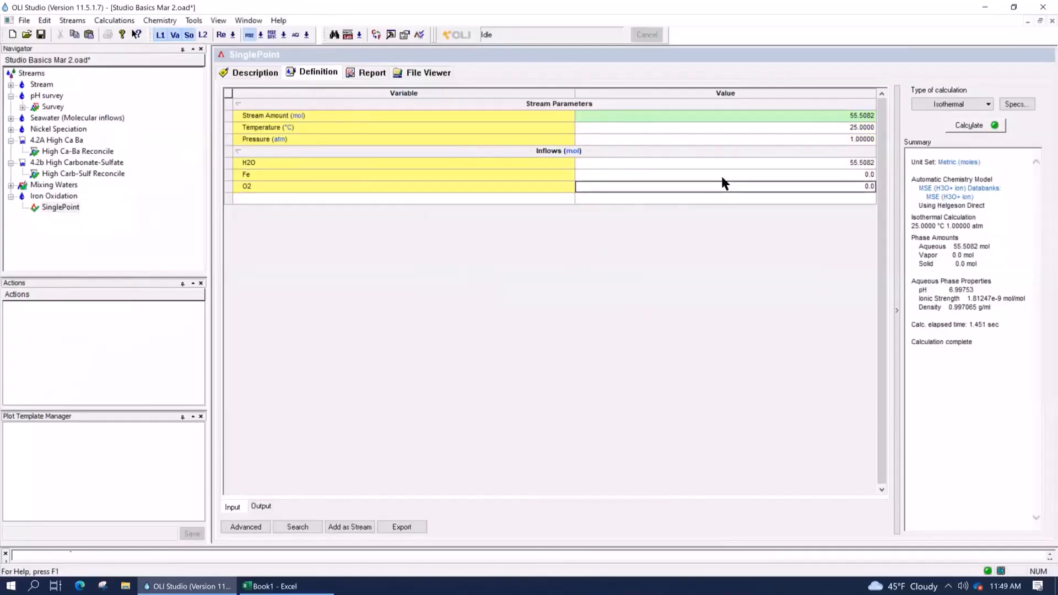
{"action": "left_click", "coordinate": [721, 176]}
{"action": "left_click", "coordinate": [725, 184]}
{"action": "left_click", "coordinate": [724, 185]}
Step: Examine the Fe and O2 species and their phases in the Speciation Summary of the Iron Oxidation stream's report
{"action": "left_click", "coordinate": [64, 195]}
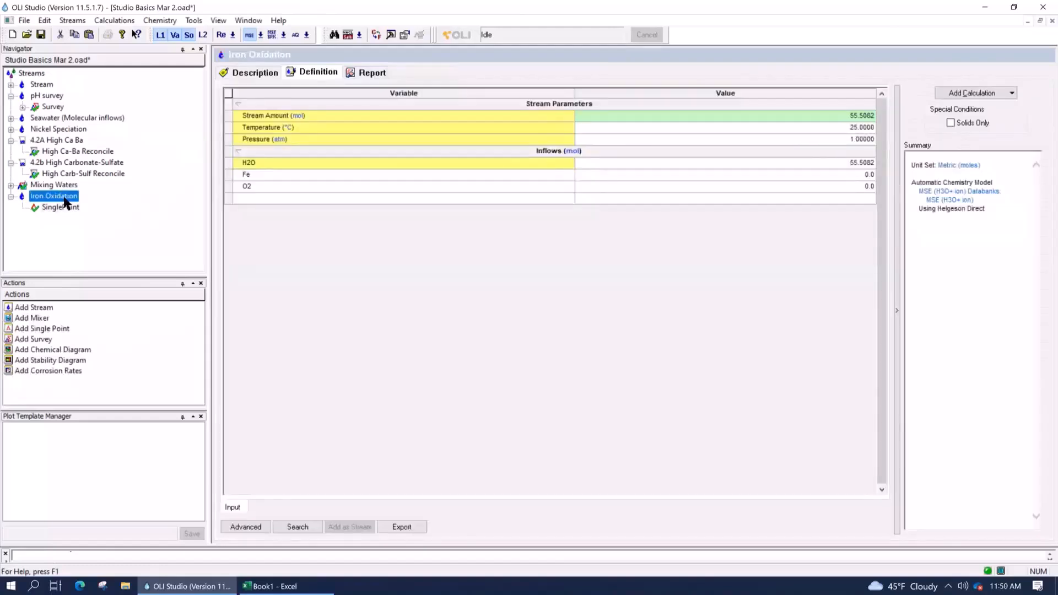
{"action": "left_click", "coordinate": [374, 72]}
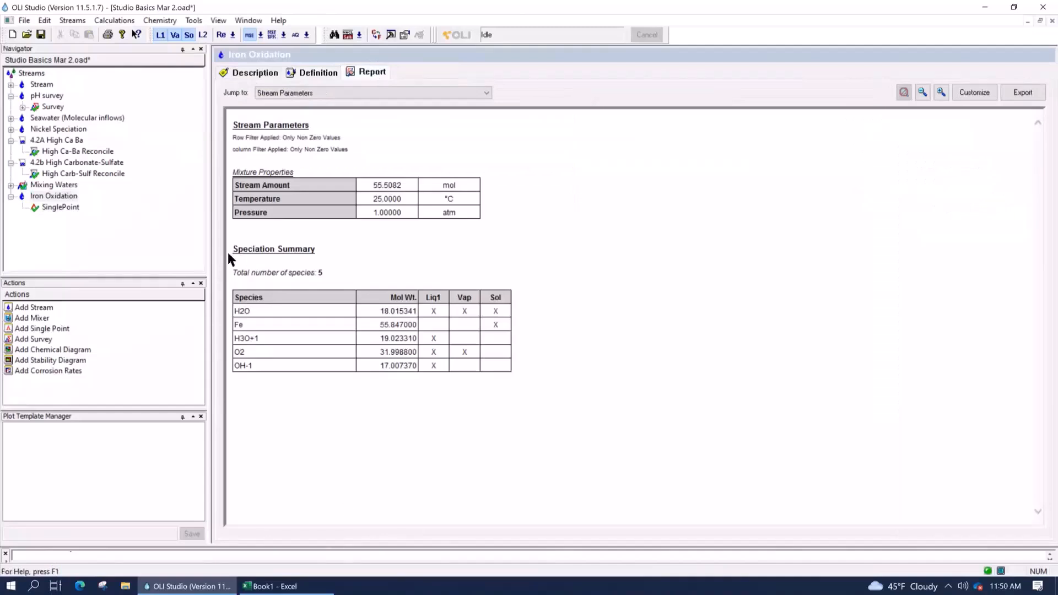
{"action": "left_click_drag", "start_coordinate": [229, 256], "coordinate": [573, 376]}
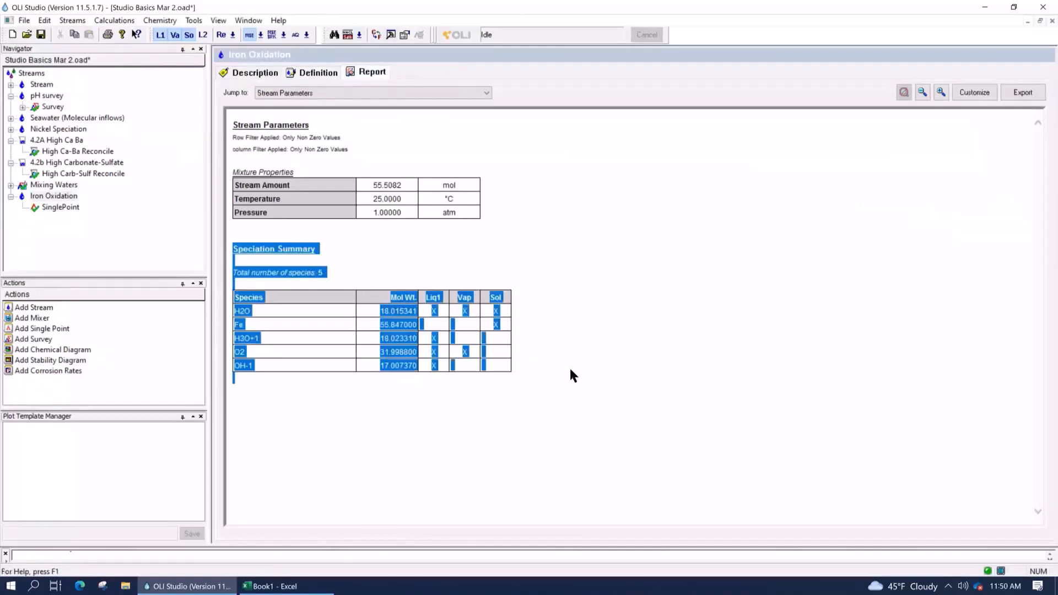
{"action": "left_click", "coordinate": [574, 372]}
{"action": "left_click_drag", "start_coordinate": [227, 309], "coordinate": [532, 375]}
{"action": "left_click", "coordinate": [538, 370]}
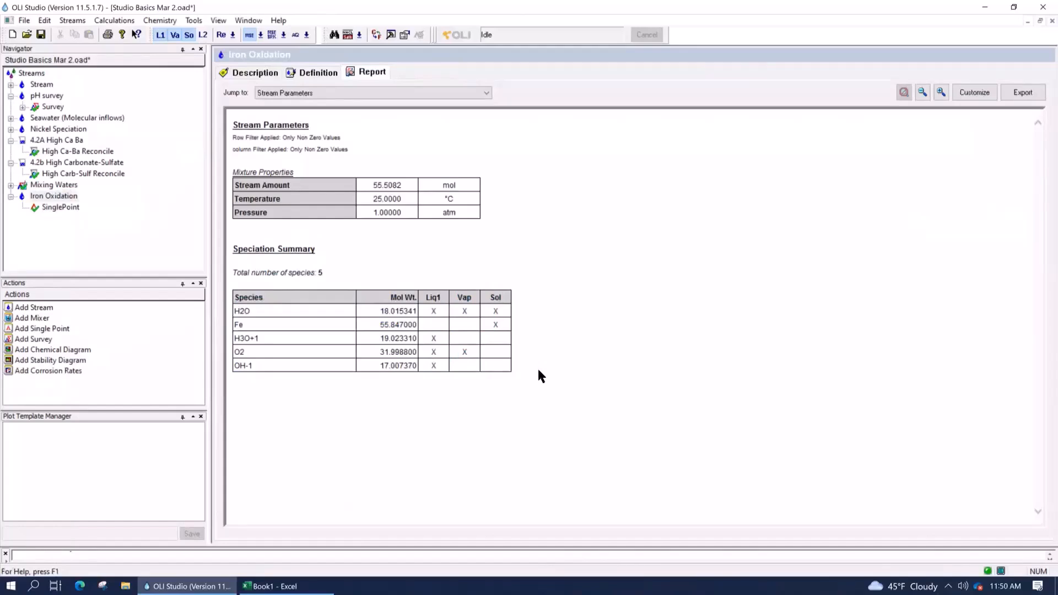
{"action": "left_click_drag", "start_coordinate": [252, 327], "coordinate": [234, 326]}
{"action": "left_click", "coordinate": [499, 327]}
{"action": "left_click_drag", "start_coordinate": [239, 357], "coordinate": [232, 357]}
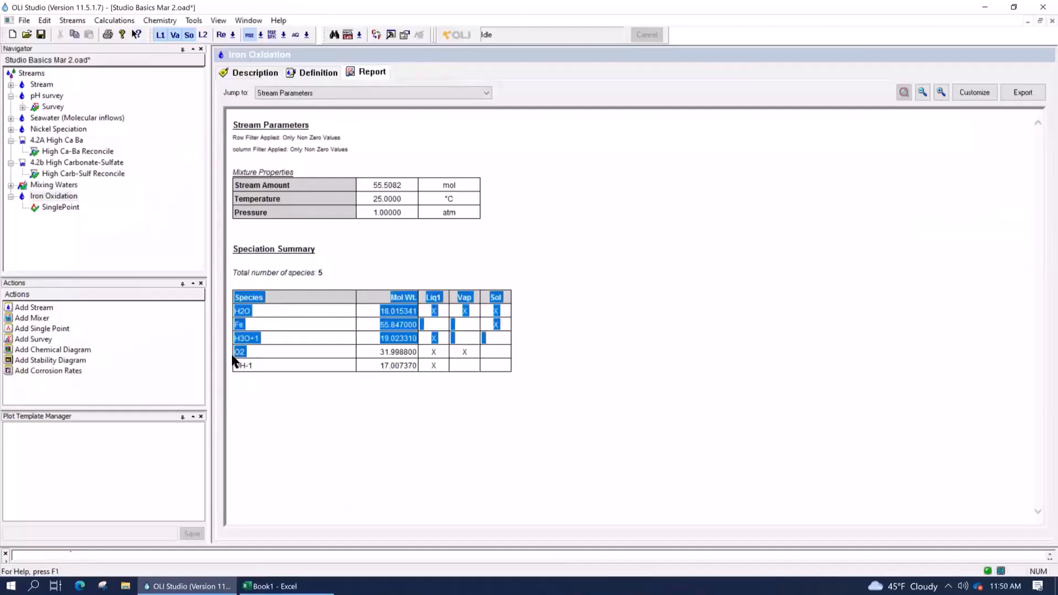
{"action": "left_click", "coordinate": [263, 323]}
{"action": "left_click_drag", "start_coordinate": [262, 324], "coordinate": [234, 325]}
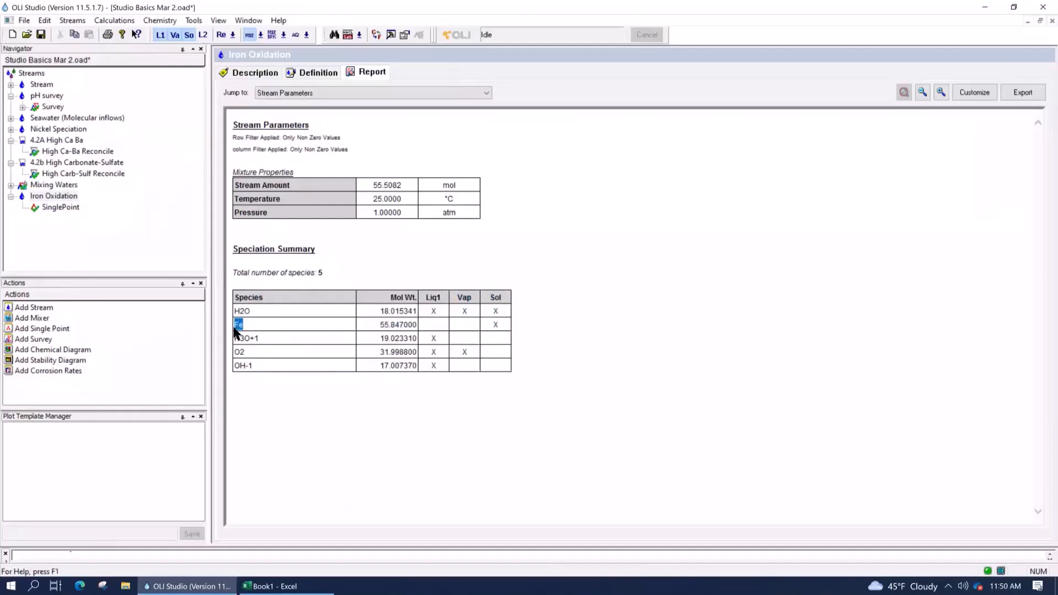
{"action": "left_click", "coordinate": [593, 289]}
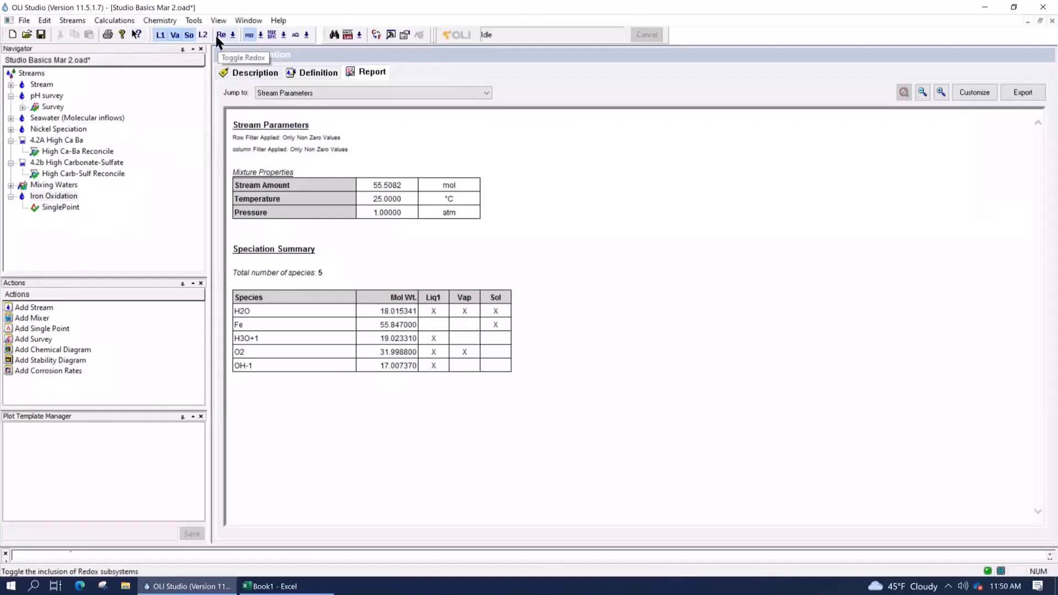
Step: Include the redox subsystems in the chemistry of the Iron Oxidation stream
{"action": "left_click", "coordinate": [220, 36]}
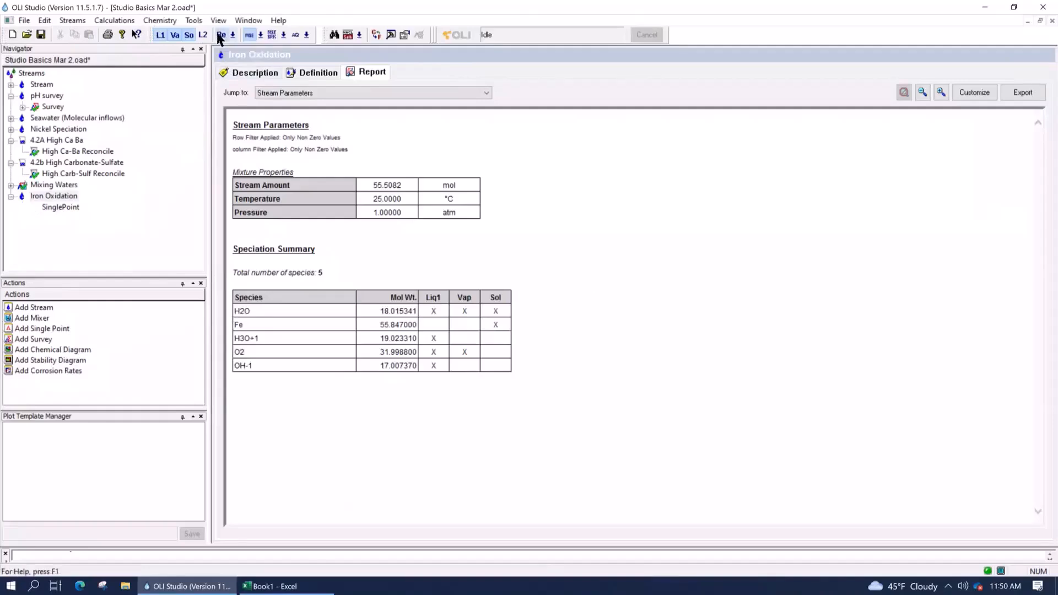
{"action": "left_click", "coordinate": [220, 36]}
{"action": "left_click", "coordinate": [221, 36]}
{"action": "scroll", "coordinate": [554, 315], "scroll_direction": "down", "scroll_amount": 2}
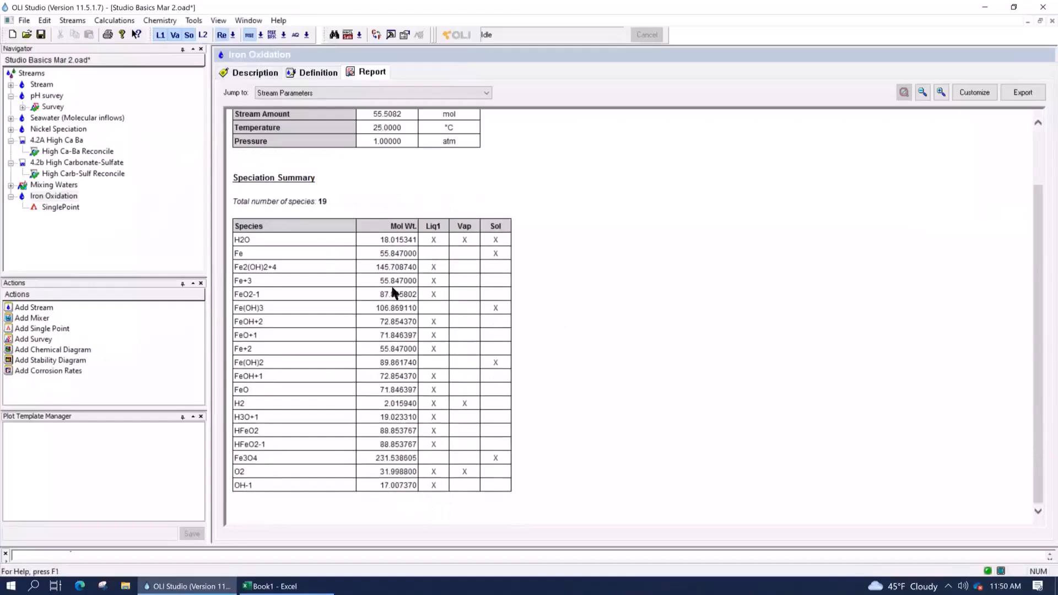
{"action": "left_click", "coordinate": [223, 36]}
Step: Examine the Fe+3, Fe+2 and H2 entries in the Speciation Summary
{"action": "double_click", "coordinate": [258, 280]}
{"action": "left_click", "coordinate": [240, 347]}
{"action": "left_click_drag", "start_coordinate": [240, 343], "coordinate": [236, 341]}
{"action": "left_click_drag", "start_coordinate": [255, 282], "coordinate": [234, 283]}
{"action": "left_click_drag", "start_coordinate": [249, 402], "coordinate": [232, 403]}
{"action": "left_click", "coordinate": [223, 36]}
Step: Inspect the Iron and Ozone oxidation states in Iron Oxidation's redox chemistry options, keeping all Iron states included and Ozone excluded
{"action": "left_click", "coordinate": [165, 18]}
{"action": "left_click", "coordinate": [177, 61]}
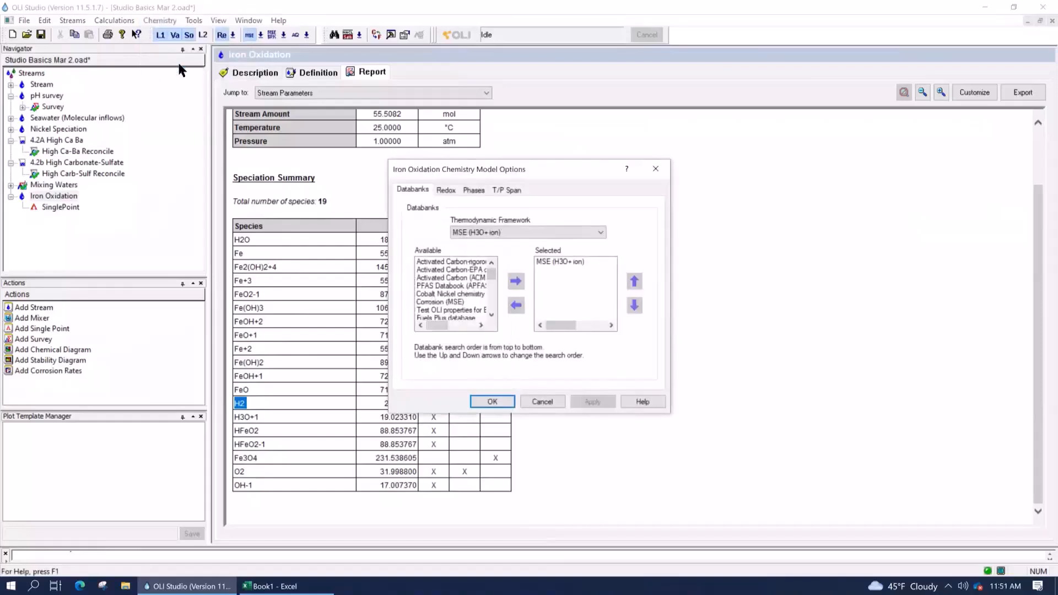
{"action": "left_click", "coordinate": [449, 186]}
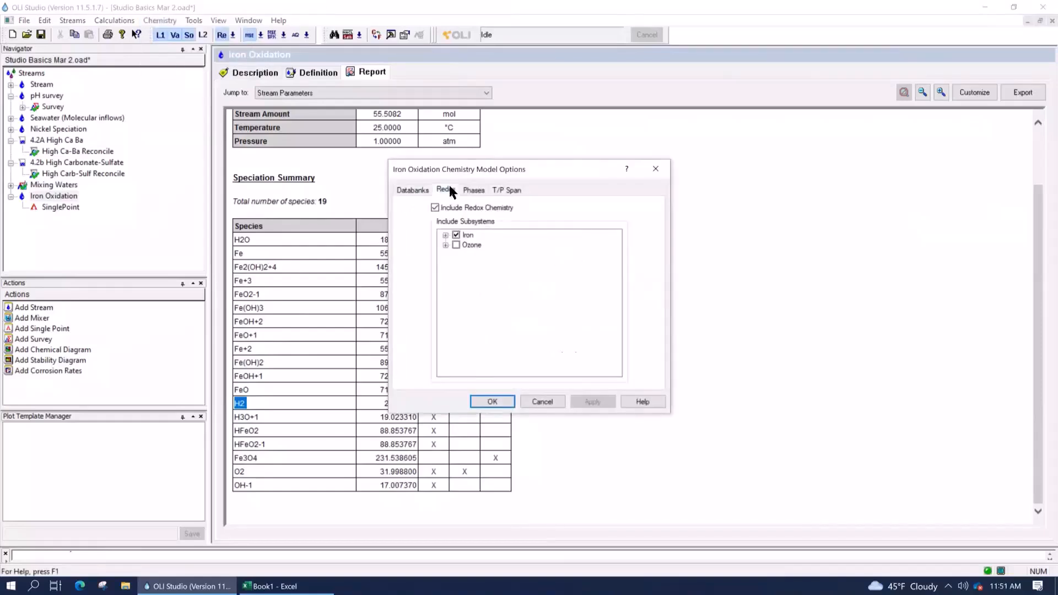
{"action": "left_click", "coordinate": [446, 235]}
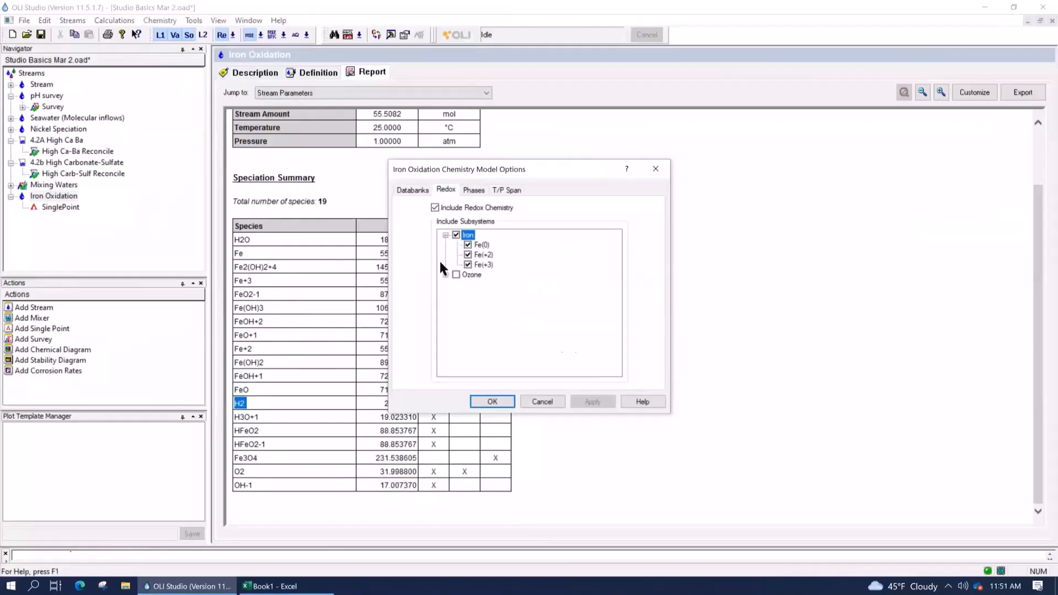
{"action": "left_click", "coordinate": [445, 274]}
{"action": "left_click", "coordinate": [456, 275]}
{"action": "left_click", "coordinate": [455, 275]}
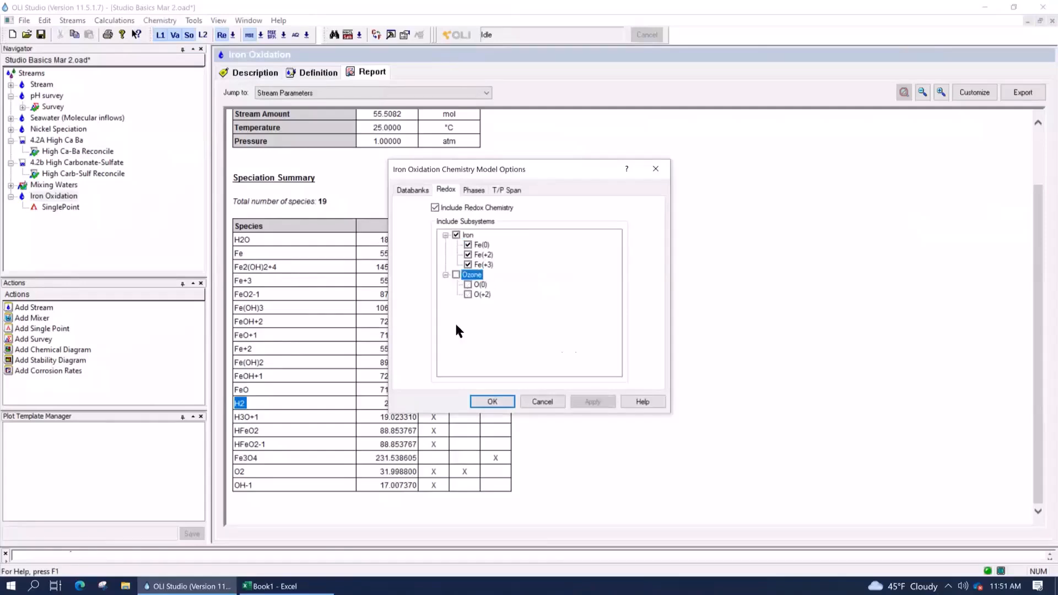
{"action": "left_click", "coordinate": [468, 265]}
{"action": "left_click", "coordinate": [468, 265]}
{"action": "left_click", "coordinate": [491, 401]}
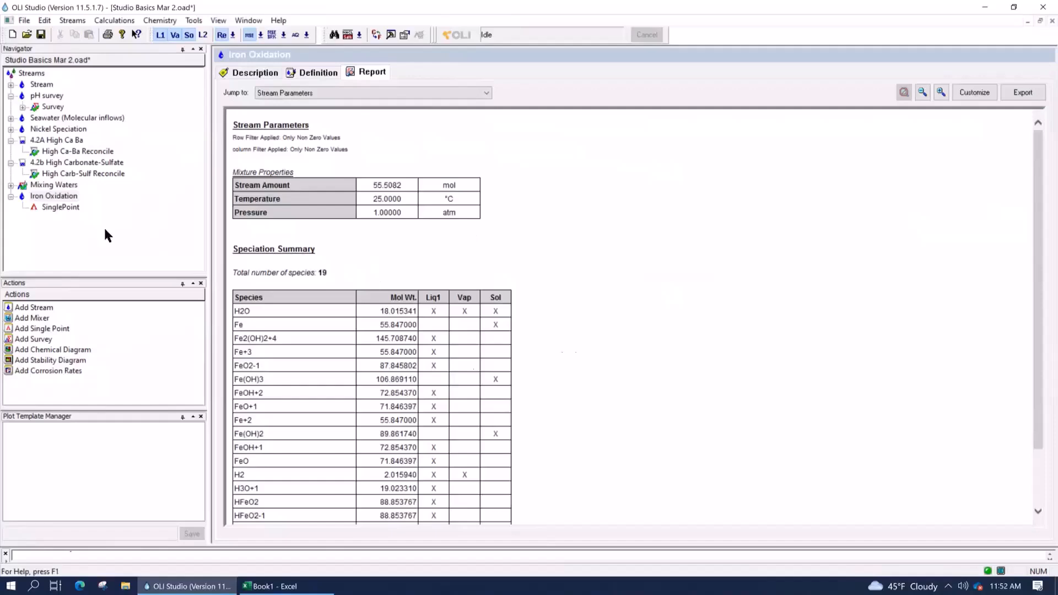
{"action": "left_click", "coordinate": [54, 194]}
{"action": "left_click", "coordinate": [56, 207]}
{"action": "left_click", "coordinate": [47, 194]}
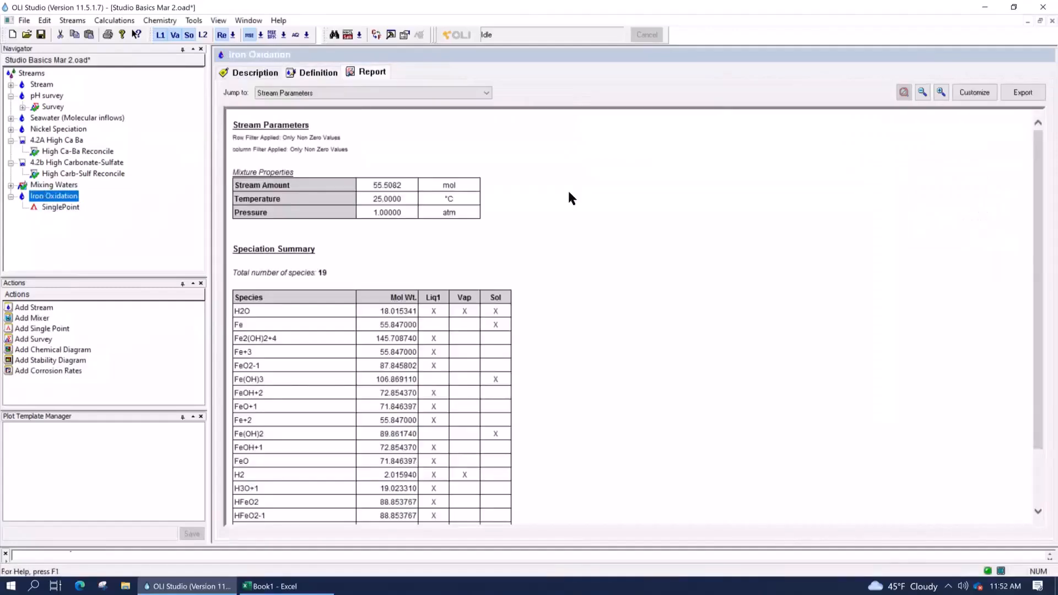
{"action": "left_click", "coordinate": [337, 86]}
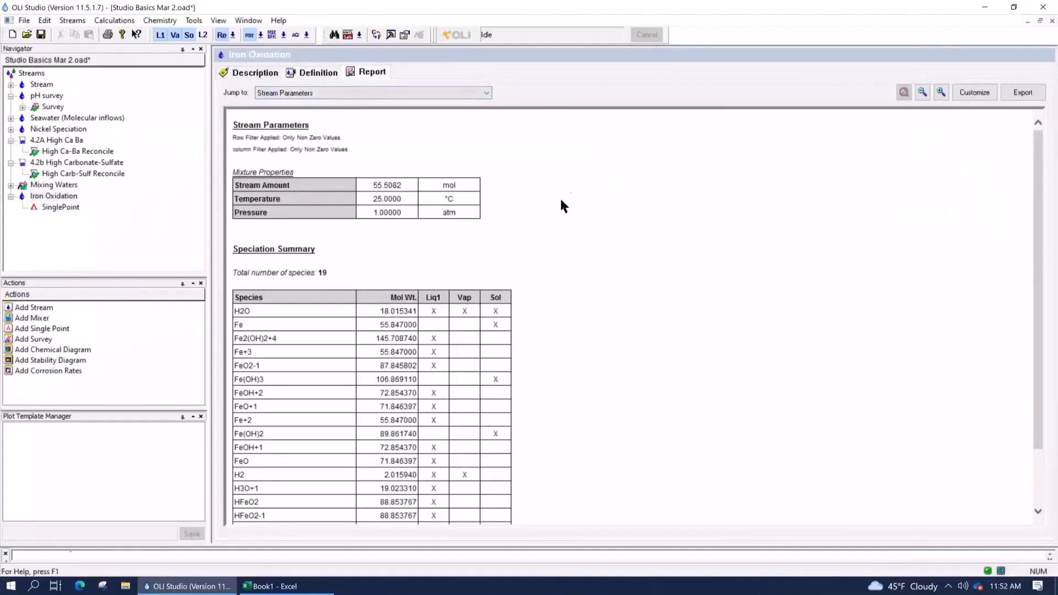
{"action": "scroll", "coordinate": [561, 199], "scroll_direction": "down", "scroll_amount": 3}
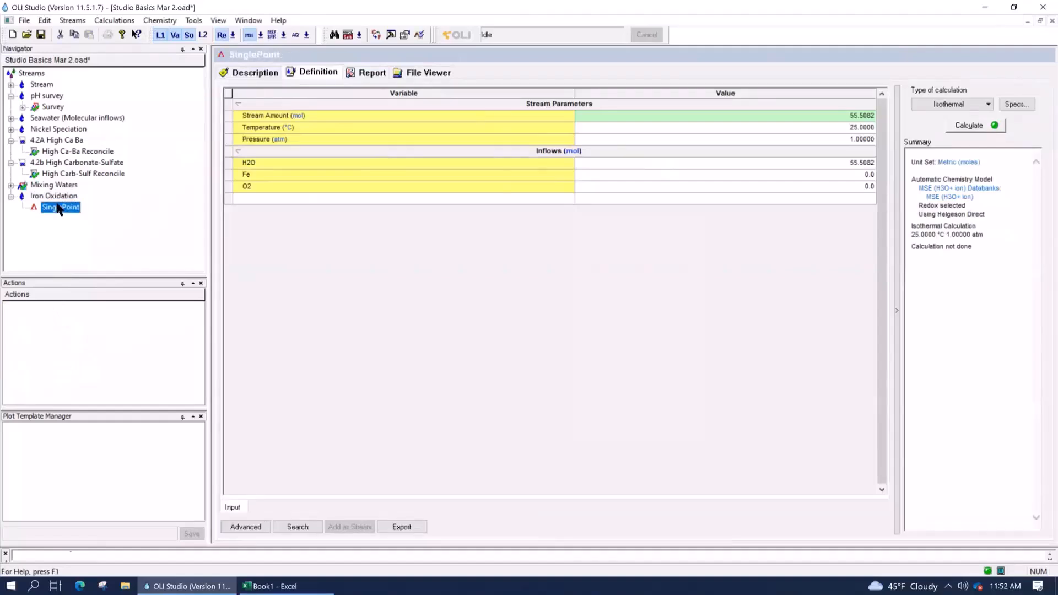
Step: Set the Fe inflow of Iron Oxidation's single point to 1 mol and run the calculation
{"action": "left_click", "coordinate": [793, 175]}
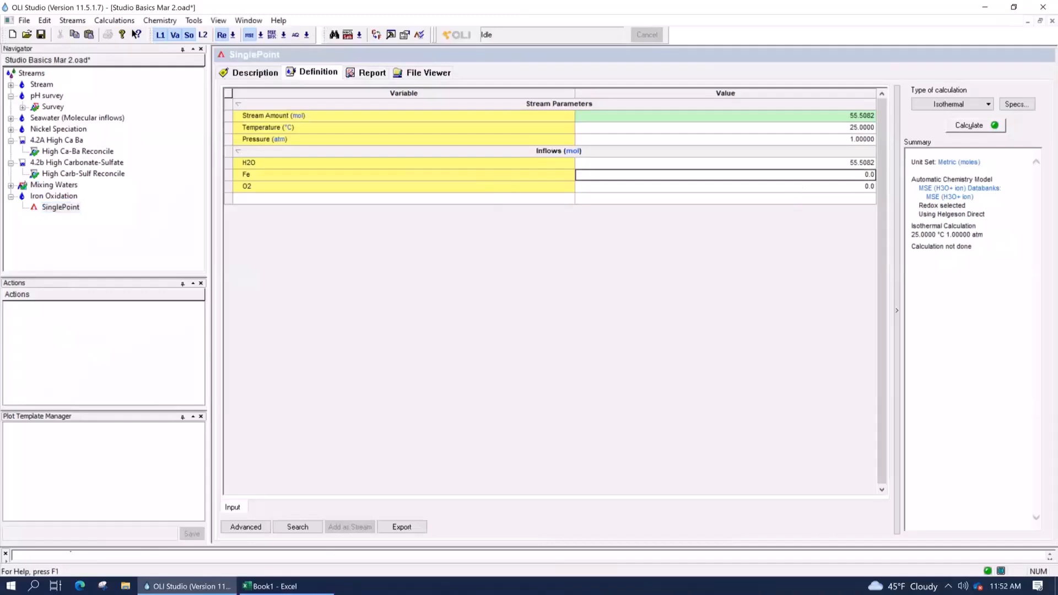
{"action": "type", "text": "1"}
{"action": "key", "text": "Return"}
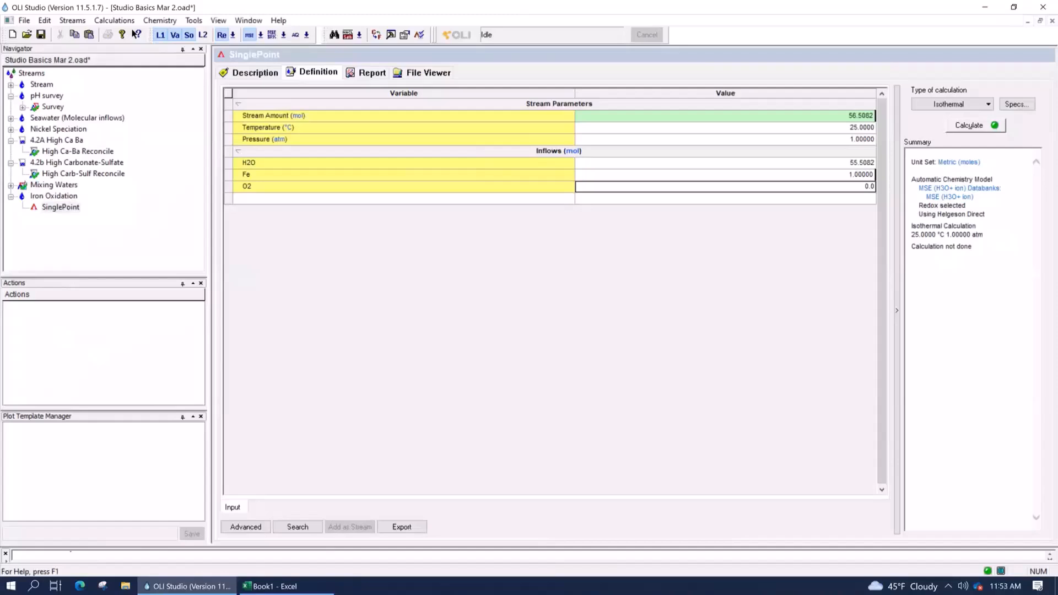
{"action": "left_click", "coordinate": [957, 124]}
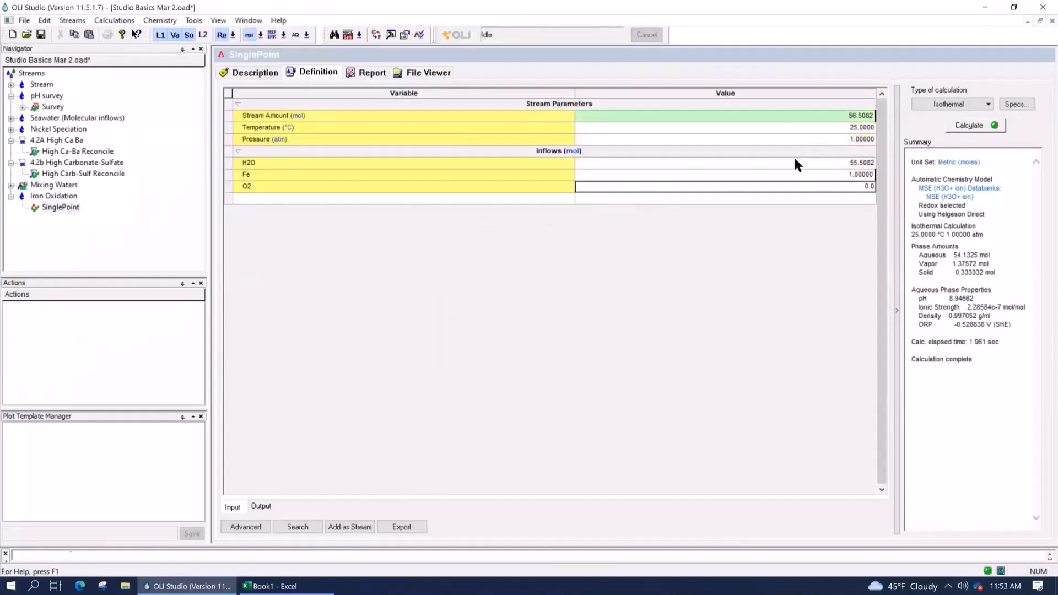
Step: Compare the single point's H2O and O2 inflows with the phase amounts and pH in the calculation summary
{"action": "left_click", "coordinate": [781, 161]}
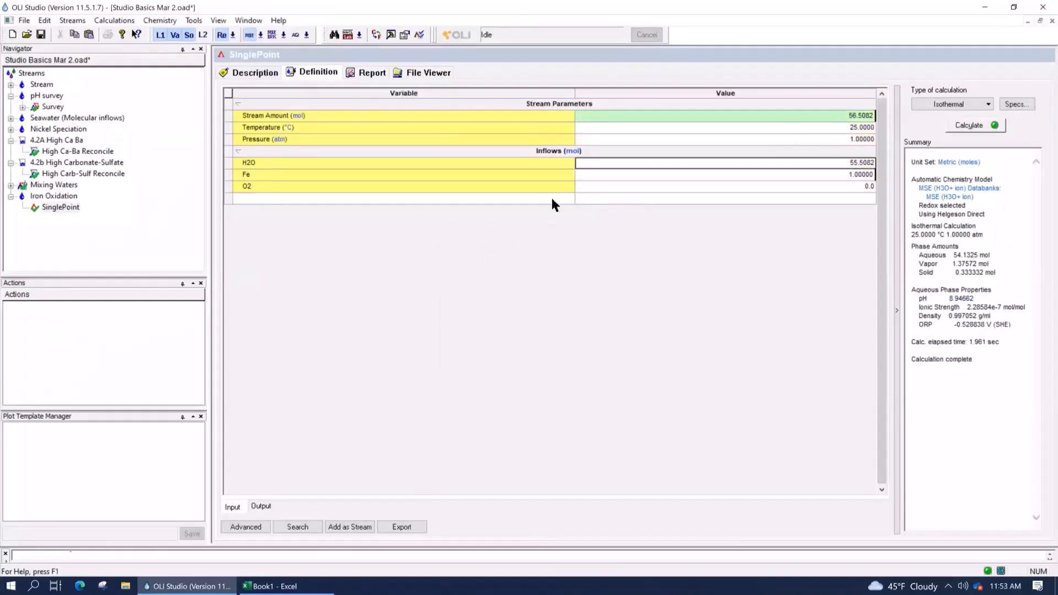
{"action": "left_click", "coordinate": [244, 163]}
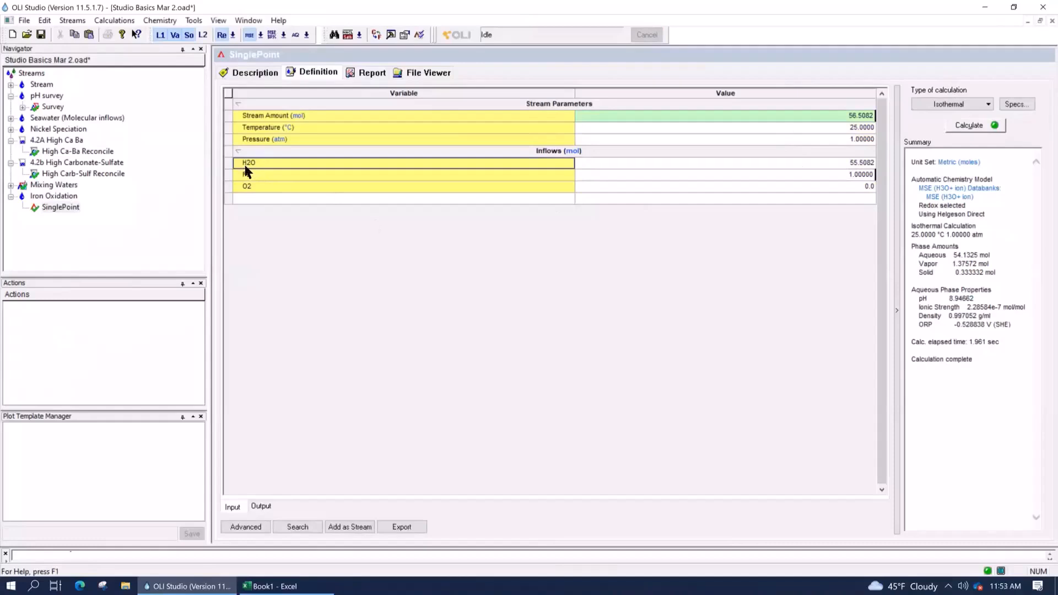
{"action": "left_click", "coordinate": [251, 187]}
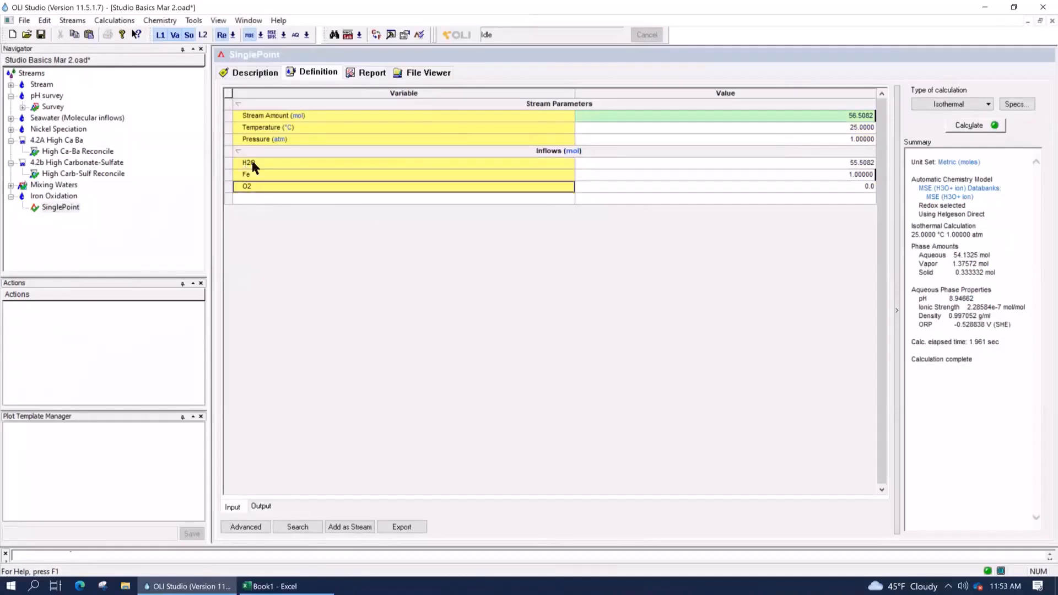
{"action": "left_click", "coordinate": [252, 165]}
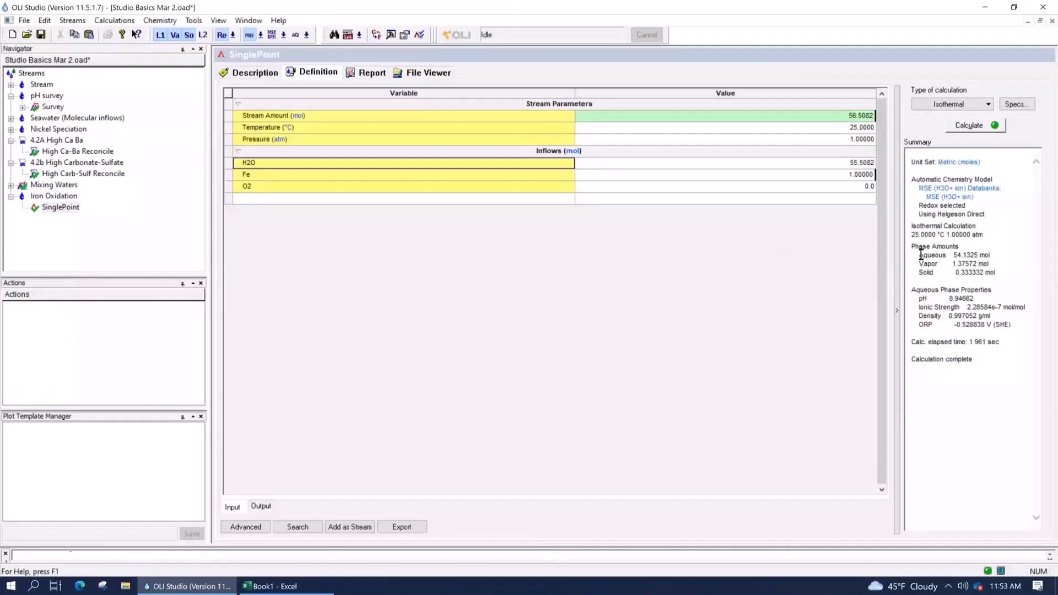
{"action": "left_click_drag", "start_coordinate": [918, 253], "coordinate": [1000, 271]}
{"action": "left_click", "coordinate": [1009, 277]}
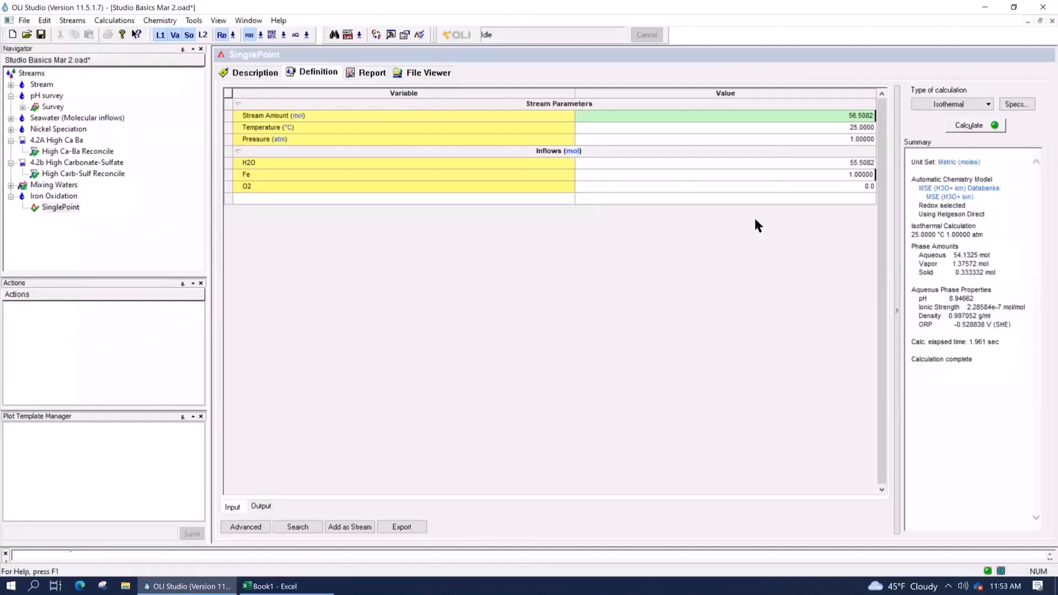
{"action": "left_click_drag", "start_coordinate": [917, 255], "coordinate": [1010, 276]}
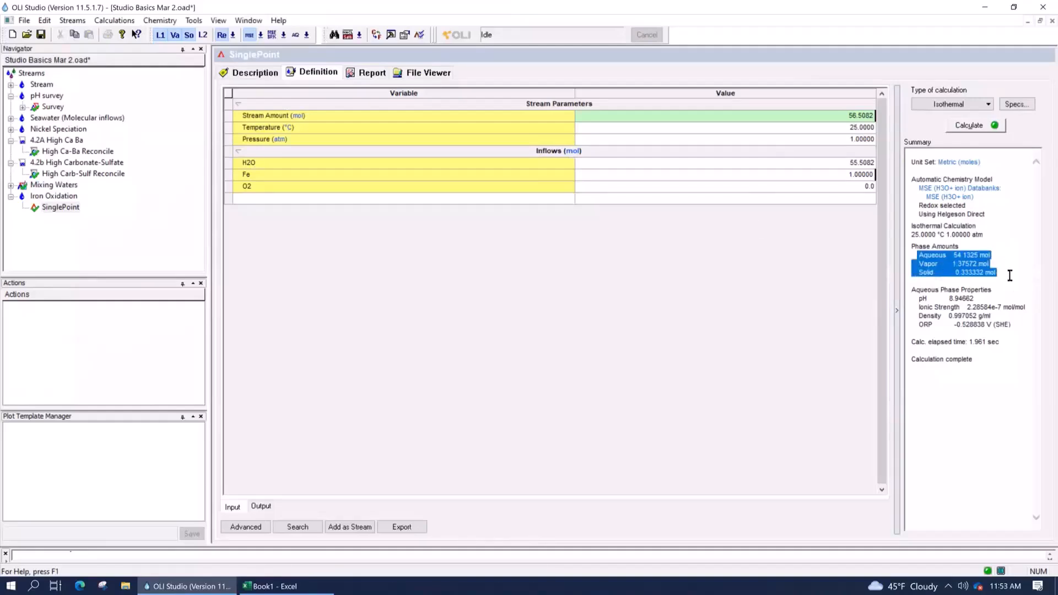
{"action": "double_click", "coordinate": [967, 298]}
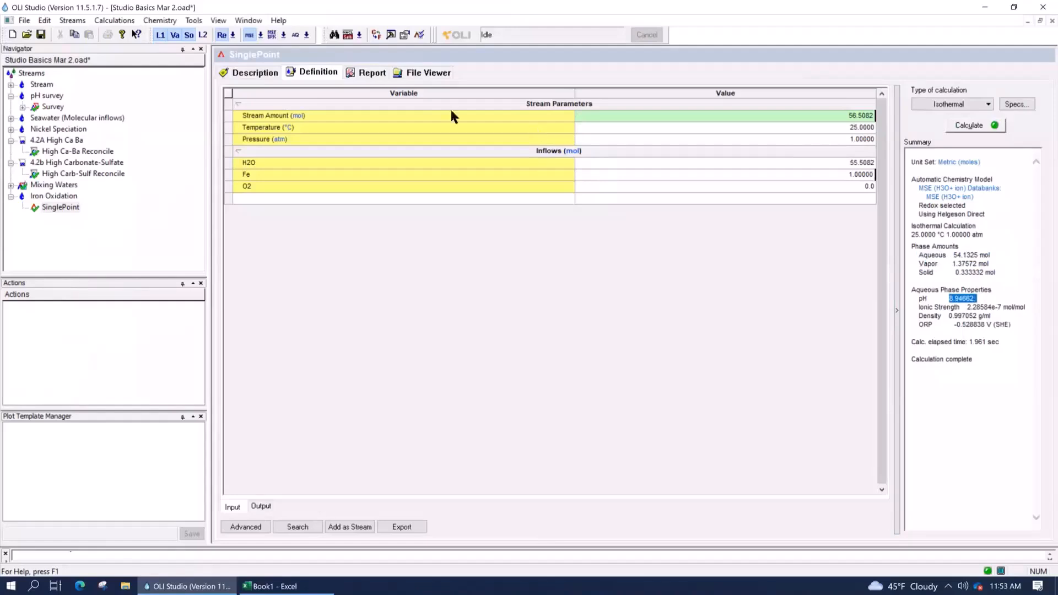
Step: View the Species Output (True Species) table in the single point's report
{"action": "left_click", "coordinate": [357, 74]}
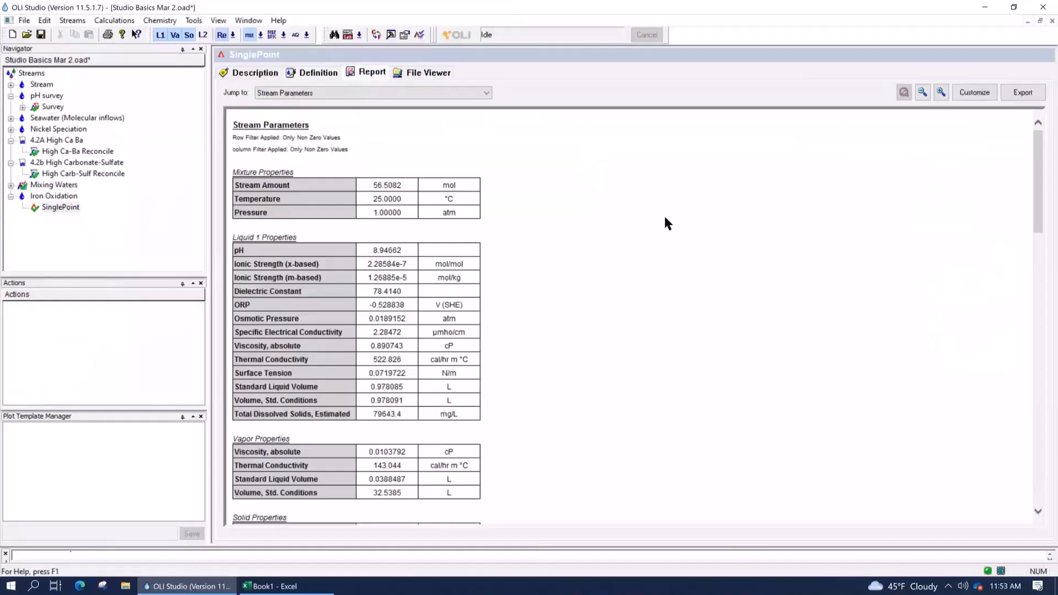
{"action": "left_click_drag", "start_coordinate": [1038, 138], "coordinate": [1042, 335]}
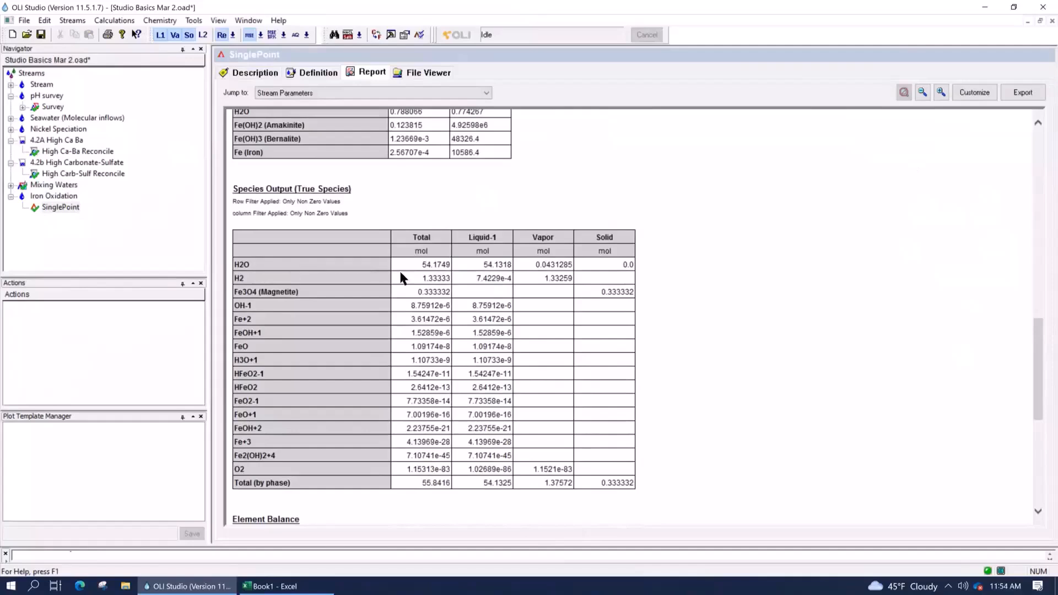
Step: Examine the H2O, H2, solid magnetite and trace species amounts in the single point's Species Output table
{"action": "double_click", "coordinate": [445, 266]}
{"action": "left_click_drag", "start_coordinate": [443, 265], "coordinate": [451, 286]}
{"action": "double_click", "coordinate": [441, 279]}
{"action": "left_click_drag", "start_coordinate": [600, 293], "coordinate": [632, 294]}
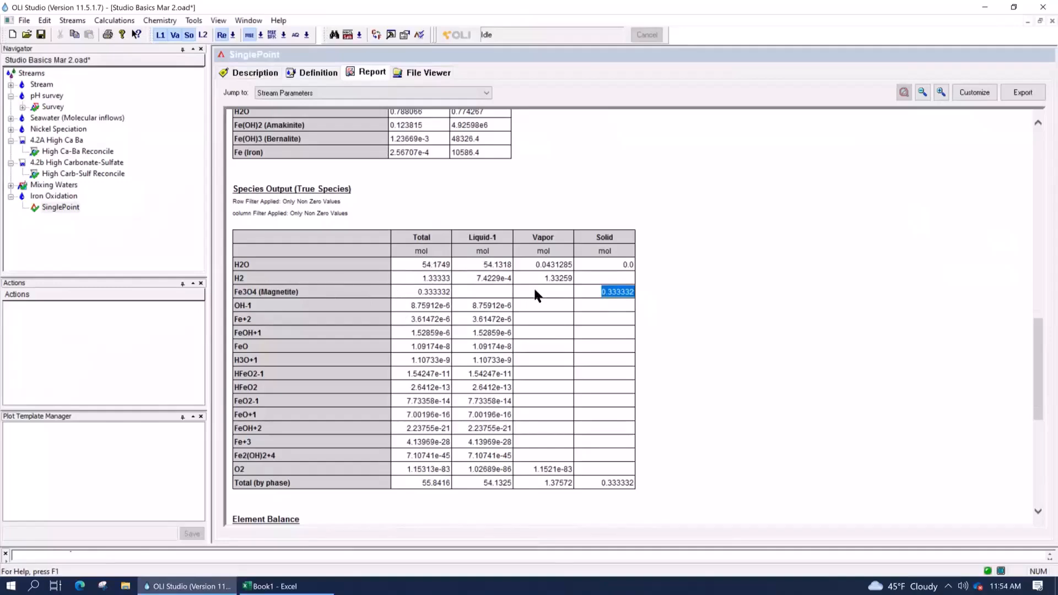
{"action": "left_click_drag", "start_coordinate": [599, 292], "coordinate": [633, 293]}
{"action": "left_click_drag", "start_coordinate": [411, 305], "coordinate": [599, 467]}
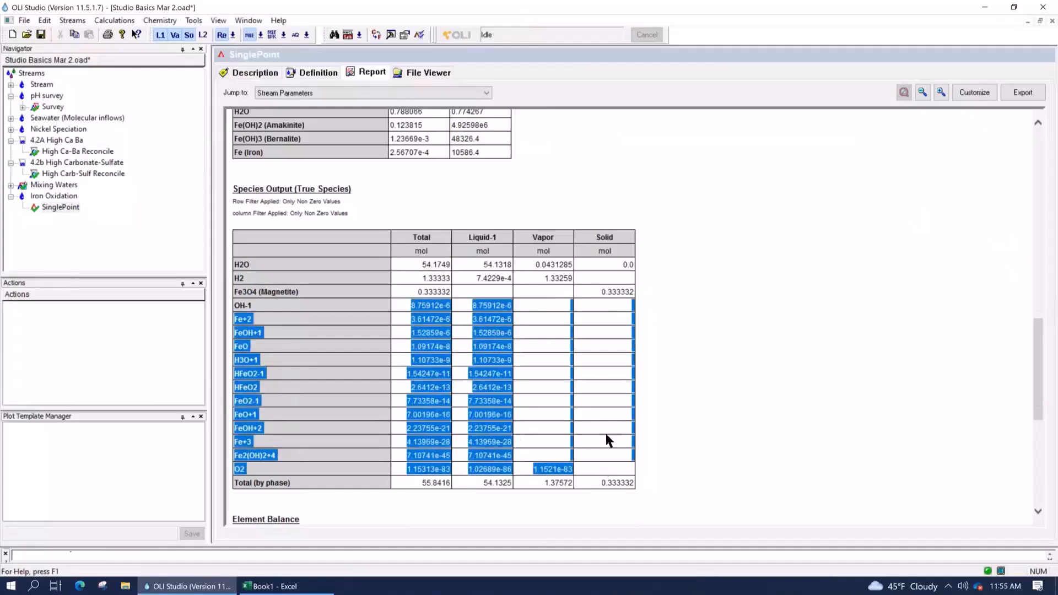
Step: Check the ORP under Liquid 1 Properties in the single point's report
{"action": "scroll", "coordinate": [606, 436], "scroll_direction": "up", "scroll_amount": 10}
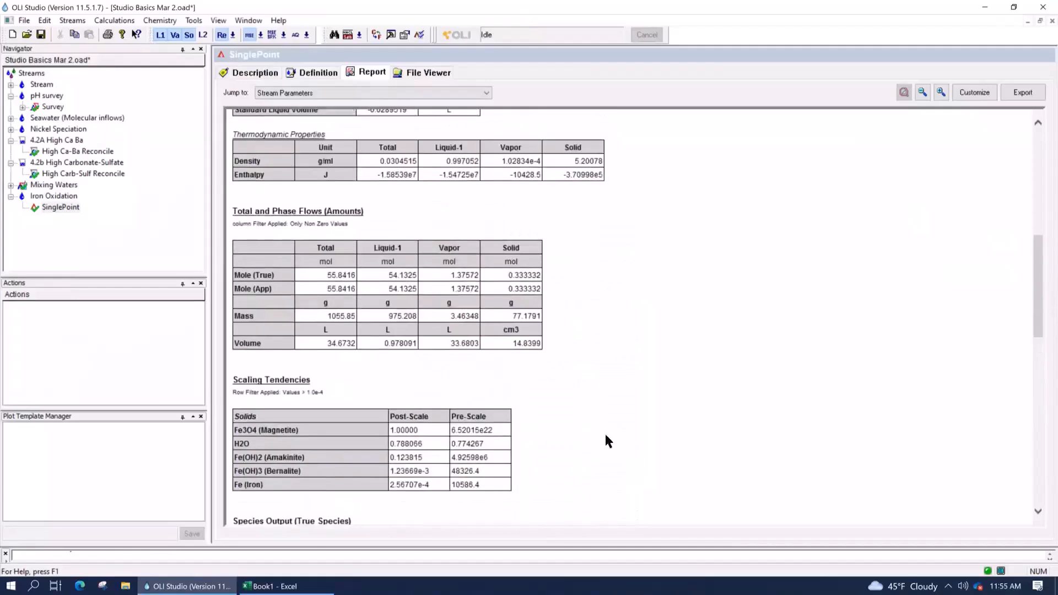
{"action": "scroll", "coordinate": [606, 438], "scroll_direction": "up", "scroll_amount": 15}
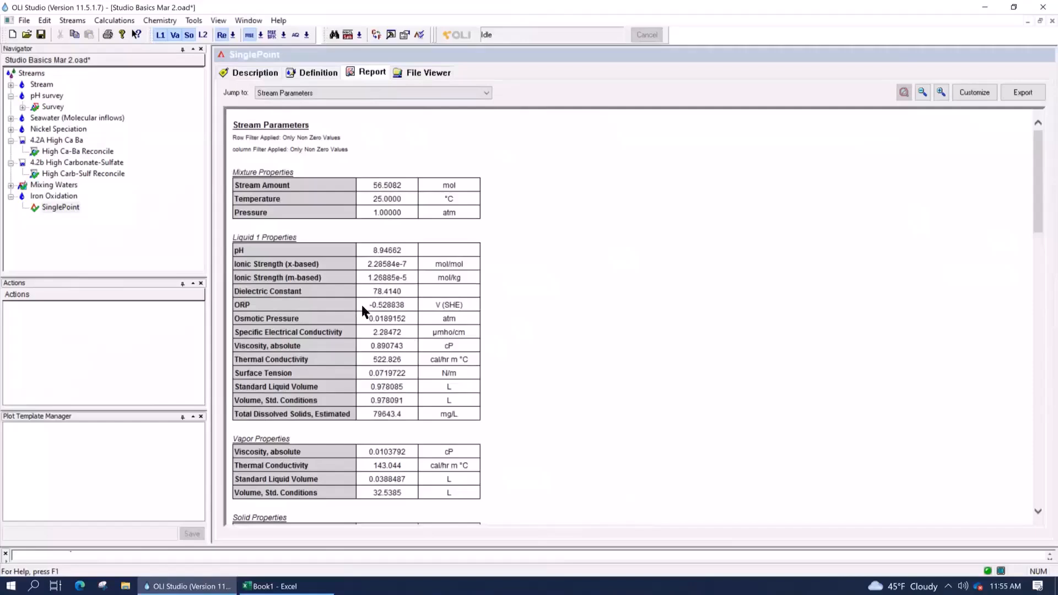
{"action": "left_click_drag", "start_coordinate": [361, 305], "coordinate": [408, 309]}
{"action": "left_click_drag", "start_coordinate": [368, 309], "coordinate": [423, 308]}
{"action": "left_click", "coordinate": [411, 312]}
Step: Set the single point's O2 inflow to 0.1 mol and recalculate
{"action": "left_click", "coordinate": [320, 72]}
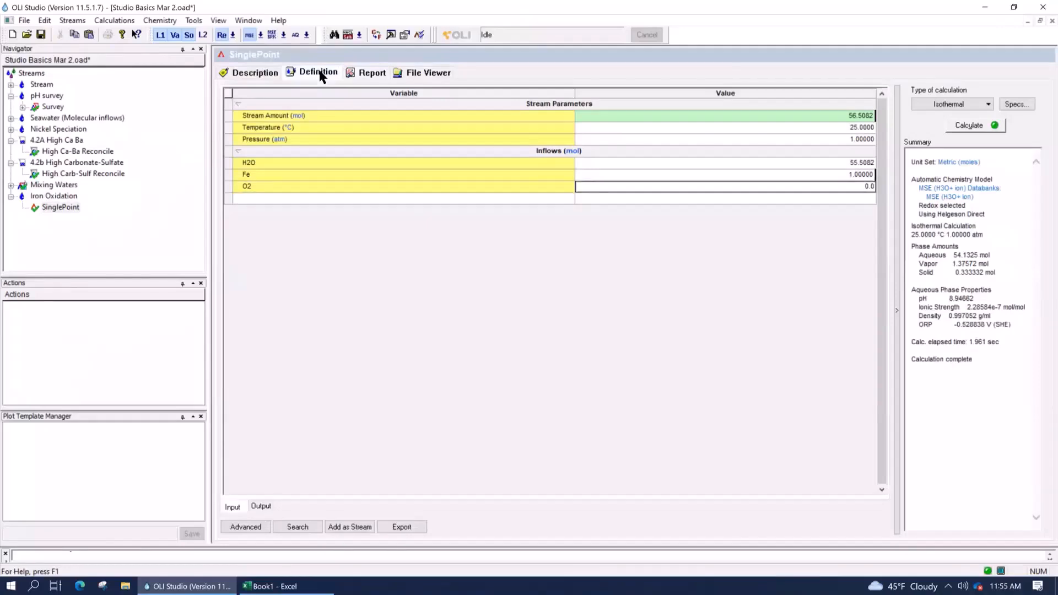
{"action": "key", "text": "Return"}
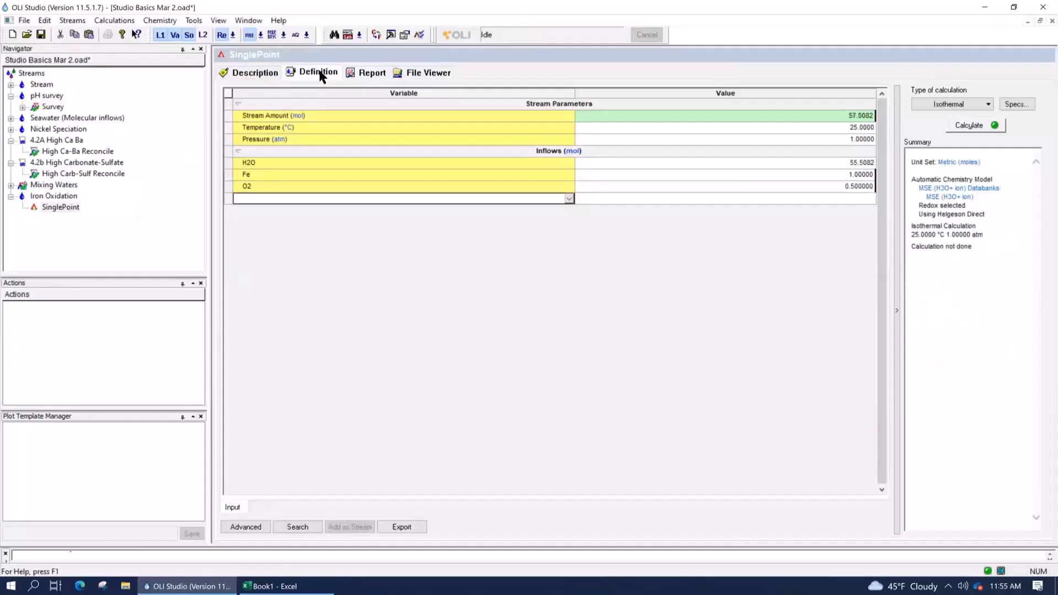
{"action": "key", "text": "Up"}
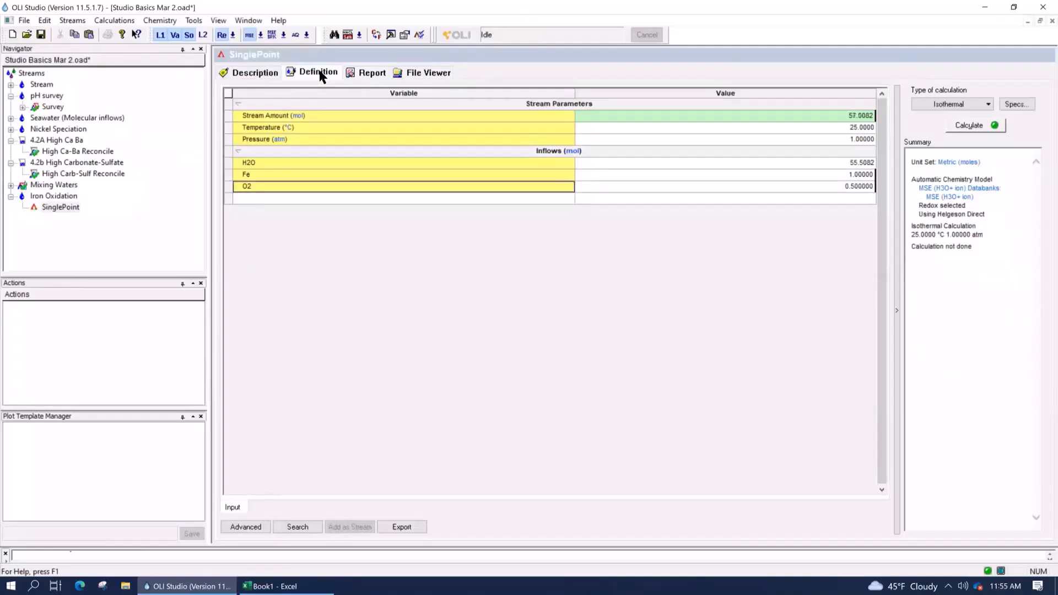
{"action": "key", "text": "Right"}
{"action": "type", "text": ".1"}
{"action": "key", "text": "Return"}
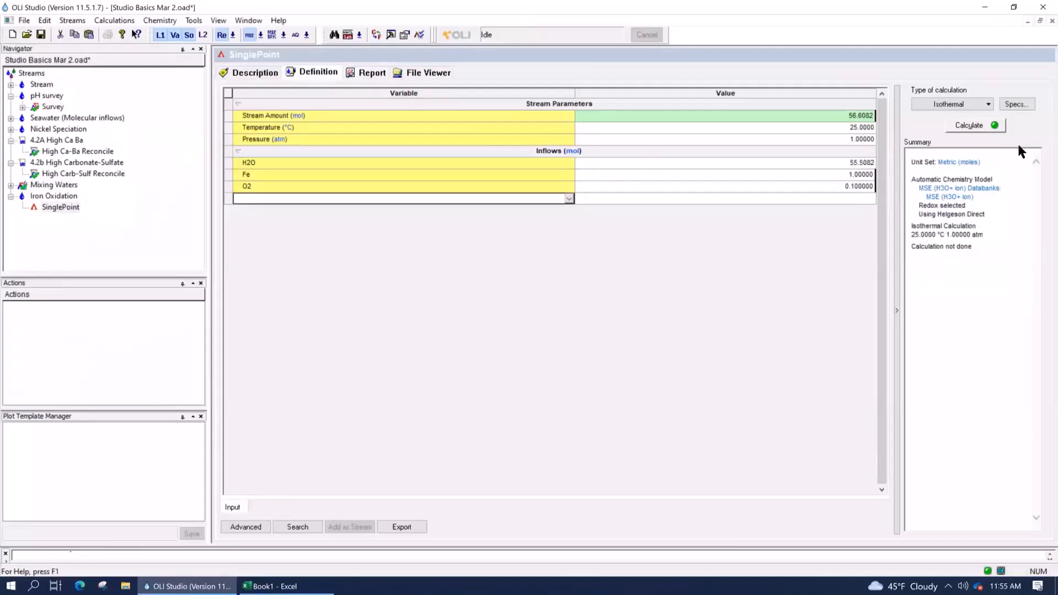
{"action": "left_click", "coordinate": [977, 122]}
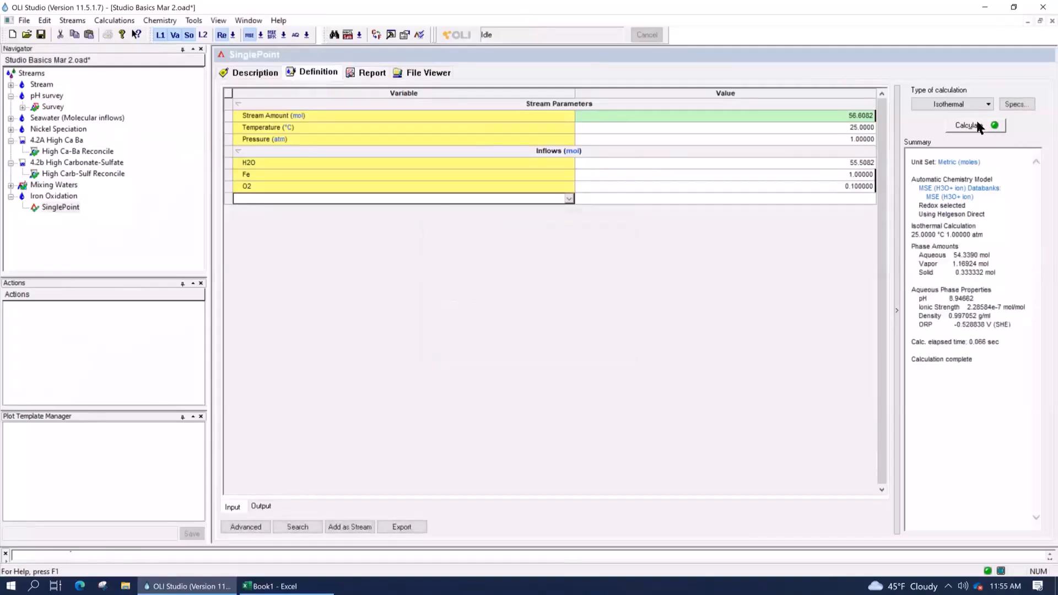
Step: Review the H2 and O2 amounts in the recalculated report's Species Output table, plus the ORP in its stream parameters
{"action": "left_click", "coordinate": [372, 72]}
{"action": "scroll", "coordinate": [662, 335], "scroll_direction": "down", "scroll_amount": 10}
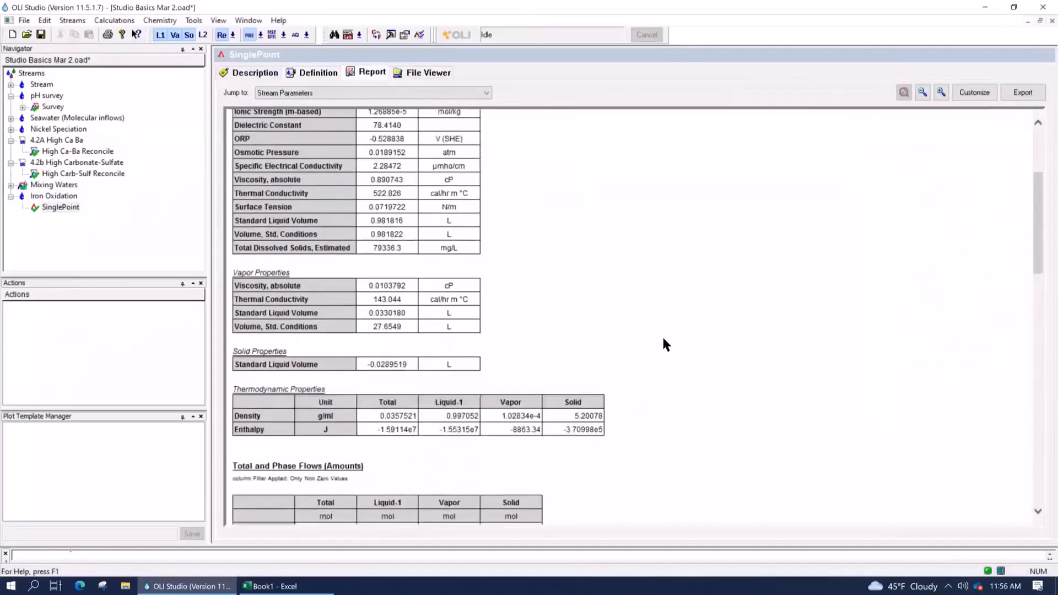
{"action": "scroll", "coordinate": [668, 334], "scroll_direction": "down", "scroll_amount": 3}
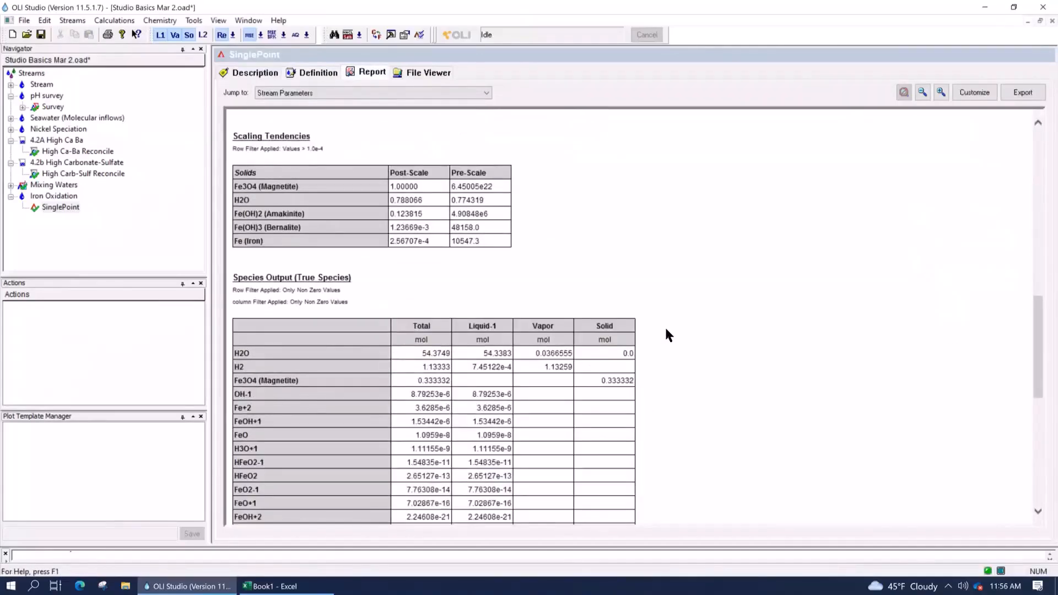
{"action": "scroll", "coordinate": [668, 335], "scroll_direction": "down", "scroll_amount": 3}
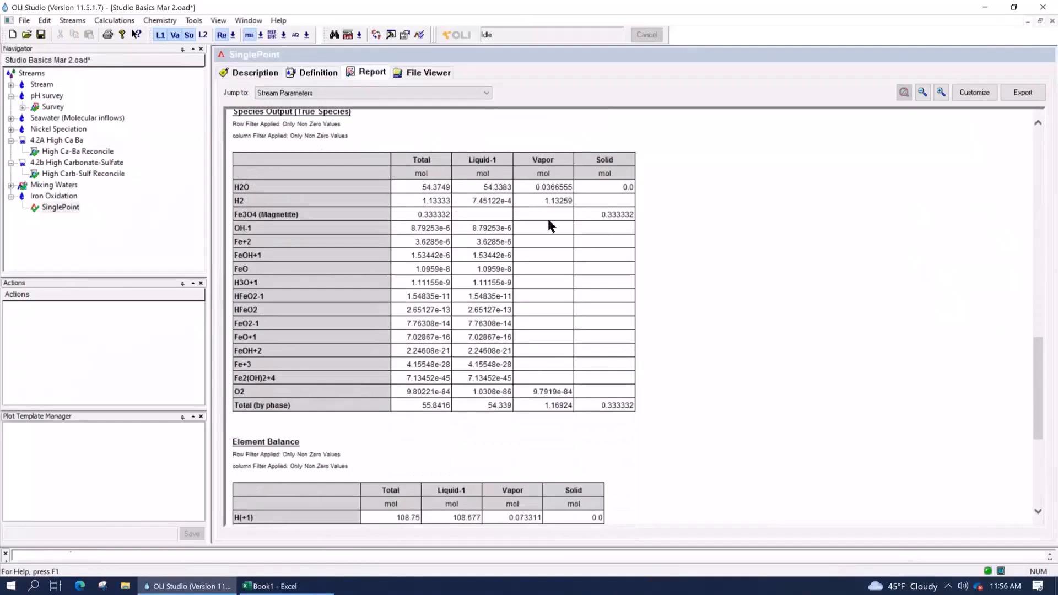
{"action": "left_click_drag", "start_coordinate": [411, 197], "coordinate": [441, 207]}
{"action": "left_click_drag", "start_coordinate": [237, 392], "coordinate": [602, 394]}
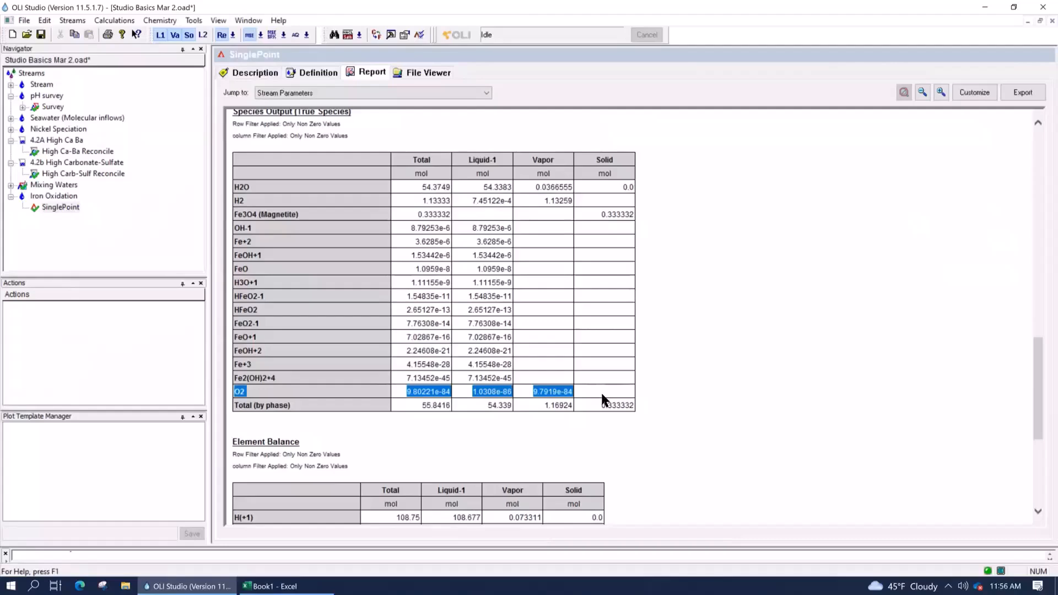
{"action": "scroll", "coordinate": [601, 391], "scroll_direction": "up", "scroll_amount": 20}
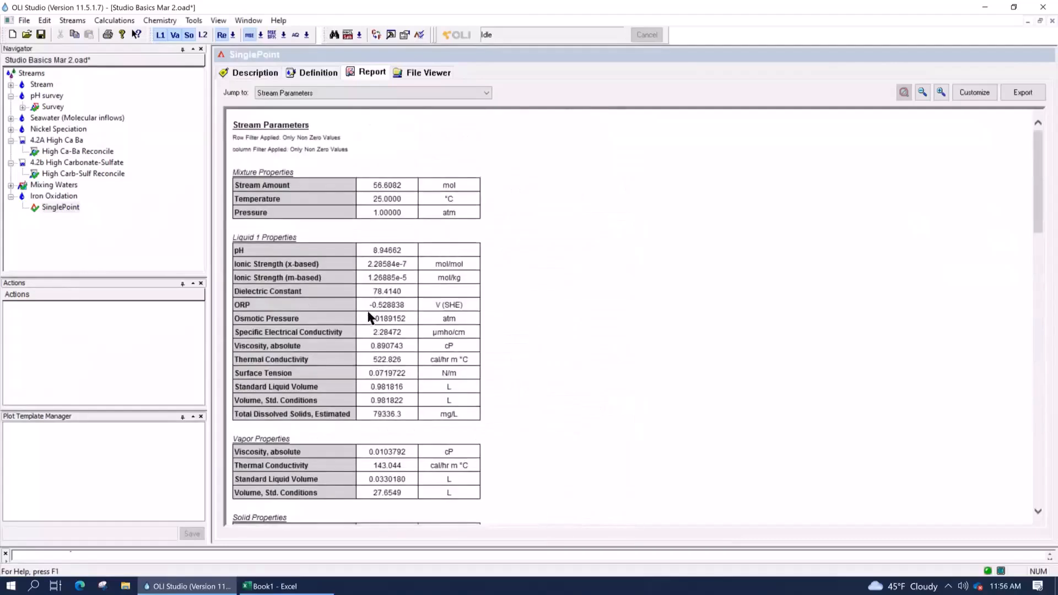
{"action": "left_click_drag", "start_coordinate": [370, 305], "coordinate": [407, 308]}
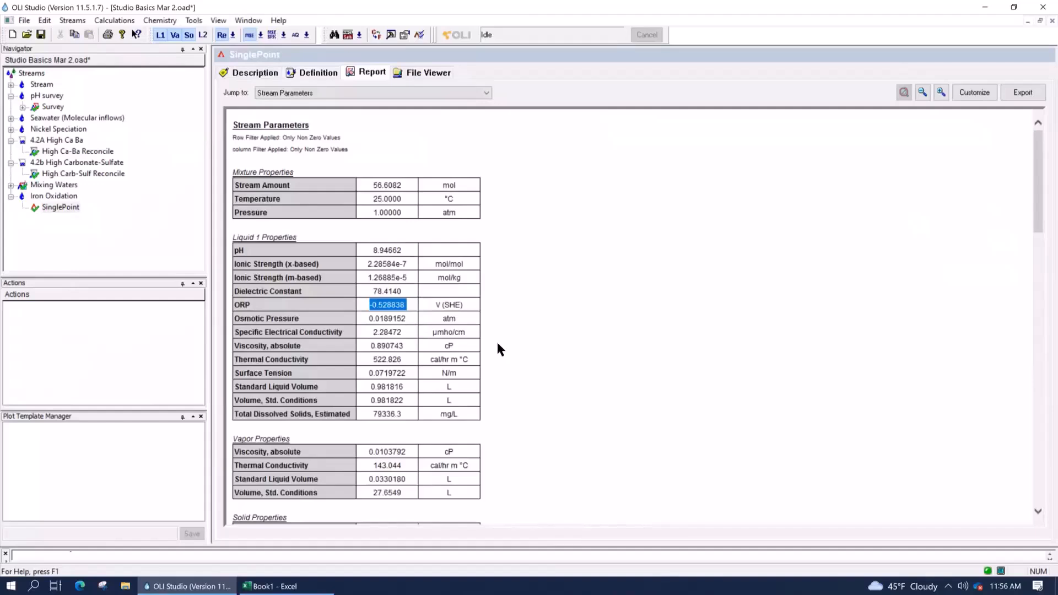
Step: Add a survey calculation to the Iron Oxidation stream
{"action": "left_click", "coordinate": [46, 196]}
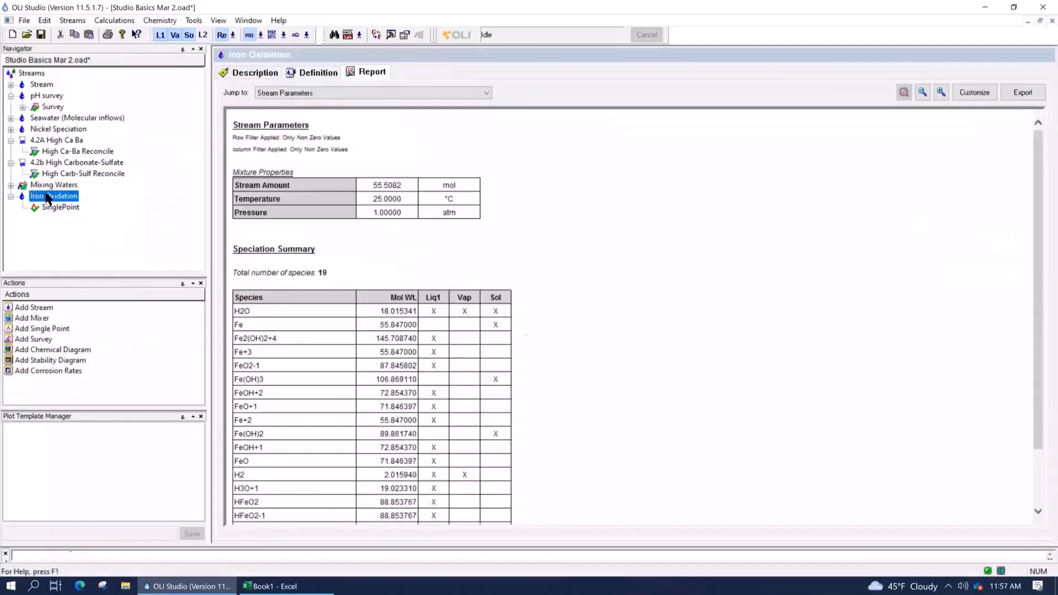
{"action": "left_click", "coordinate": [318, 76]}
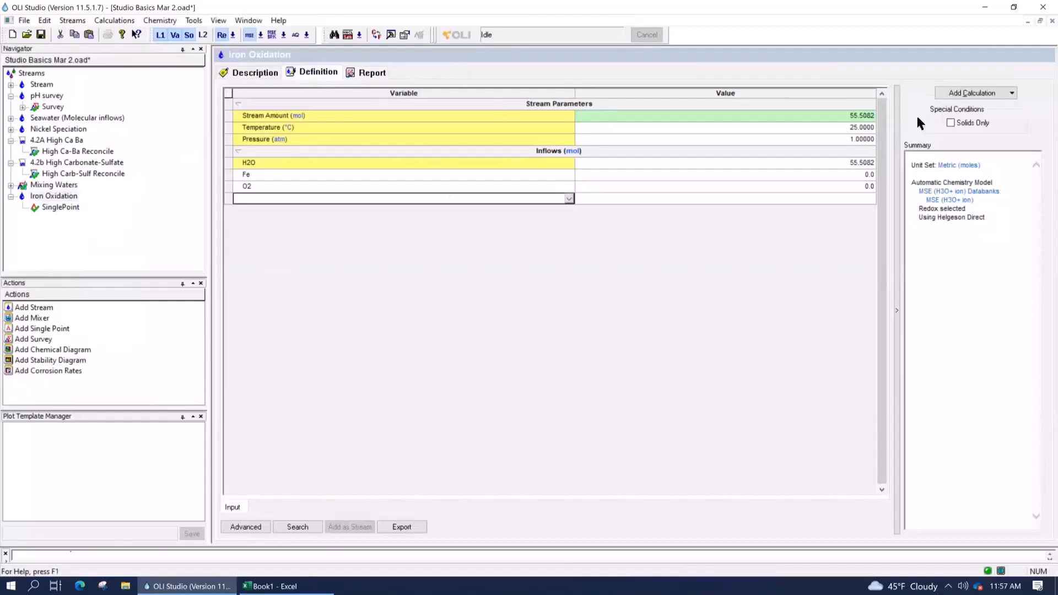
{"action": "left_click", "coordinate": [996, 91]}
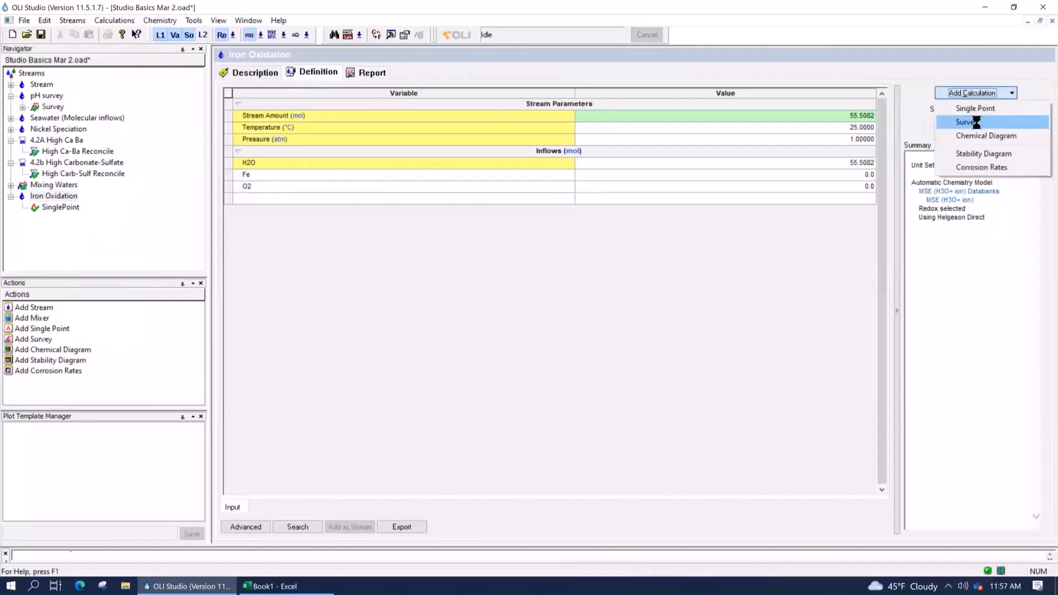
{"action": "left_click", "coordinate": [976, 123]}
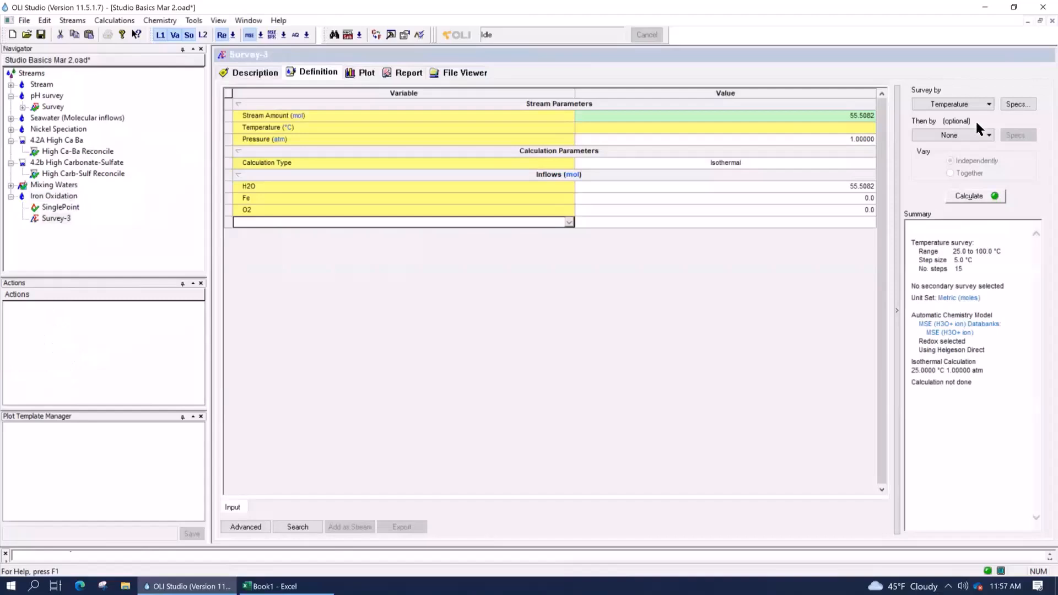
Step: Set the Fe inflow of the new Iron Oxidation survey to 1 mol
{"action": "left_click", "coordinate": [806, 201]}
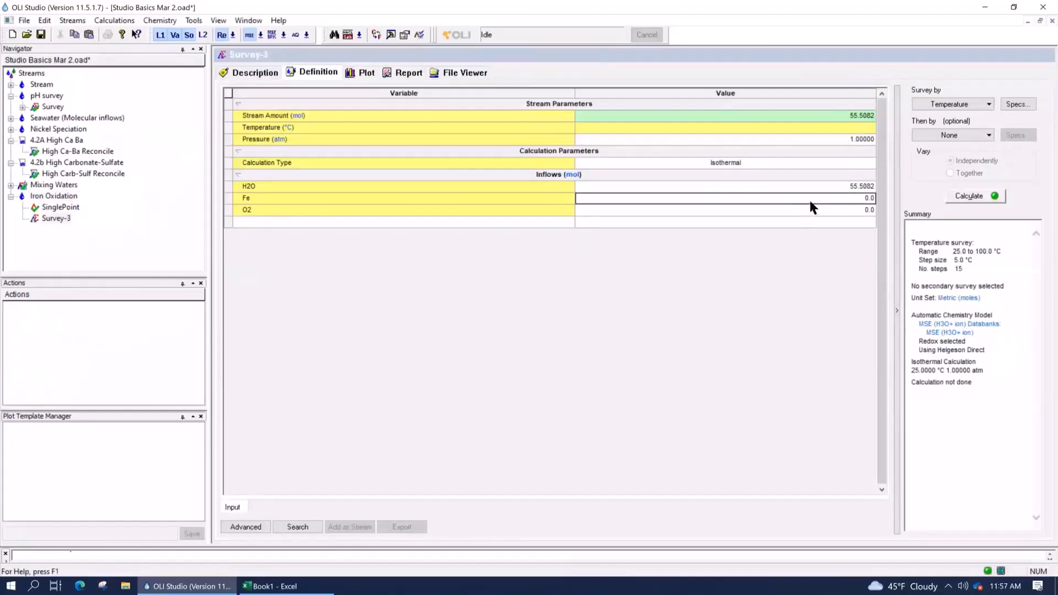
{"action": "type", "text": "1"}
{"action": "key", "text": "Return"}
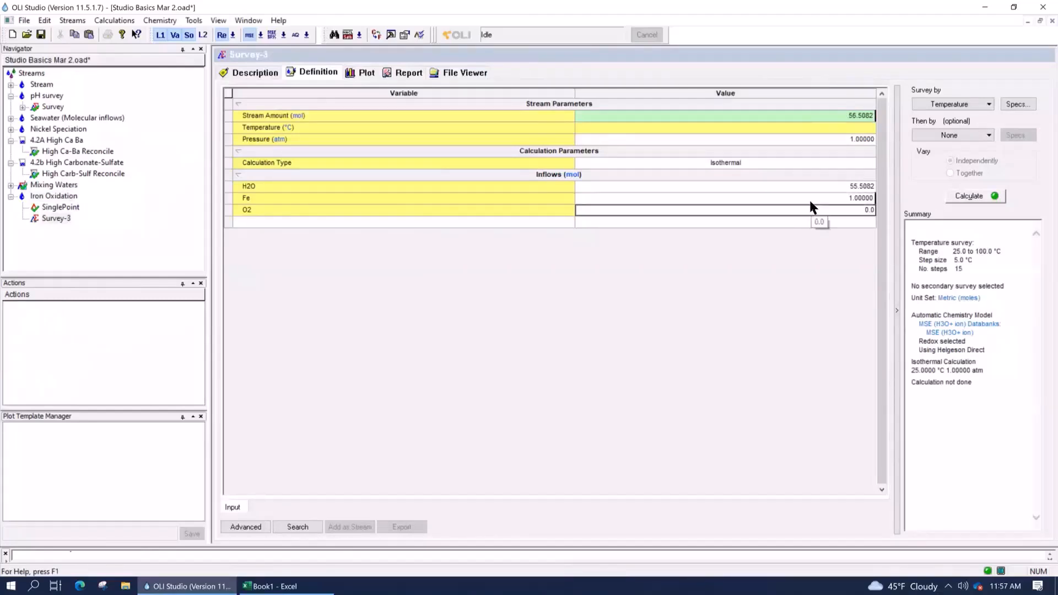
{"action": "left_click", "coordinate": [810, 200]}
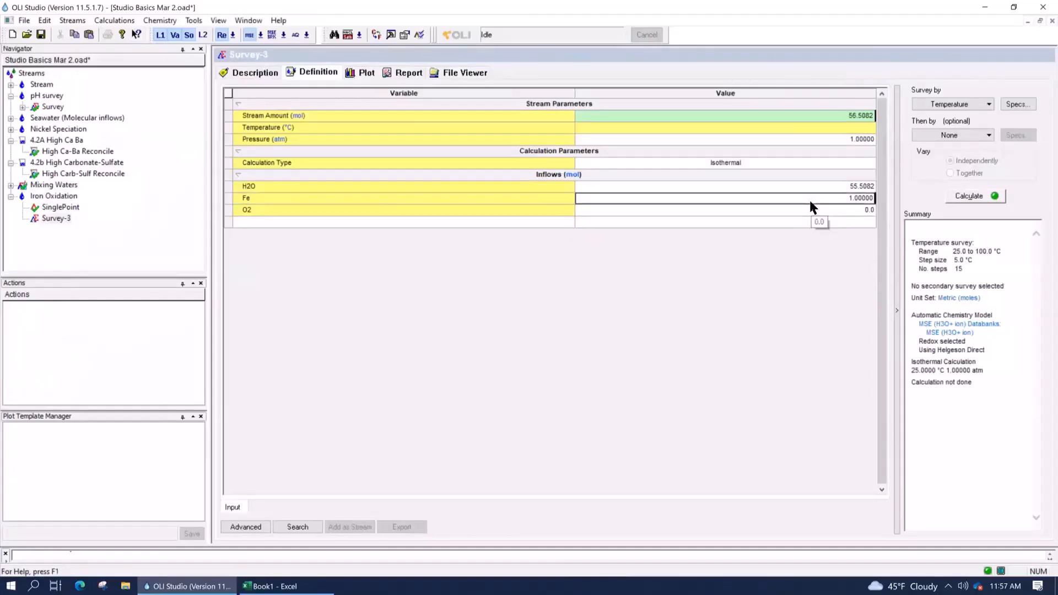
{"action": "key", "text": "Down"}
{"action": "key", "text": "Left"}
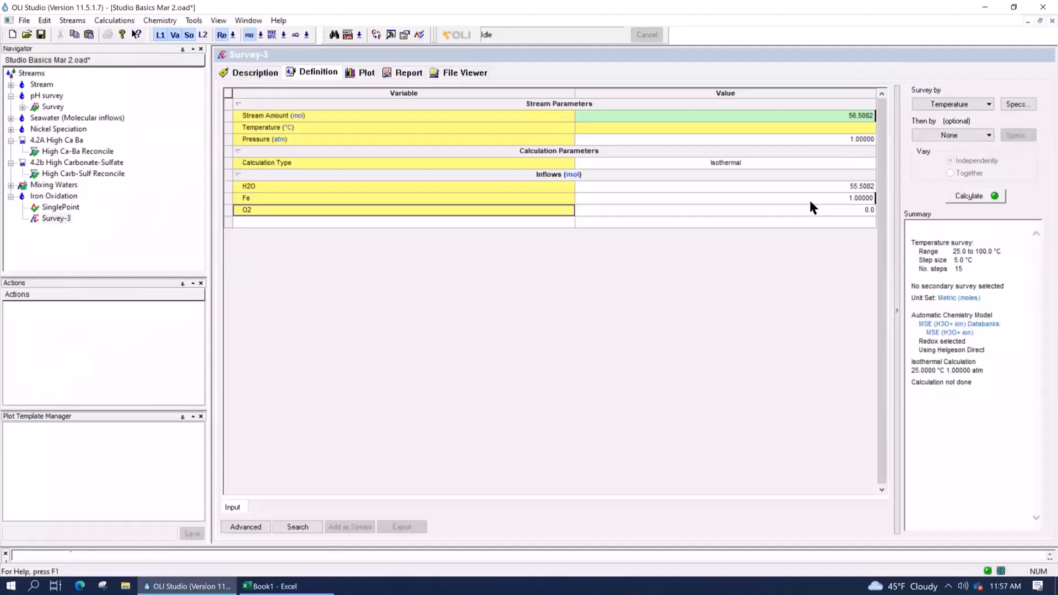
Step: Make it a composition survey that varies the O2 inflow
{"action": "left_click", "coordinate": [972, 105]}
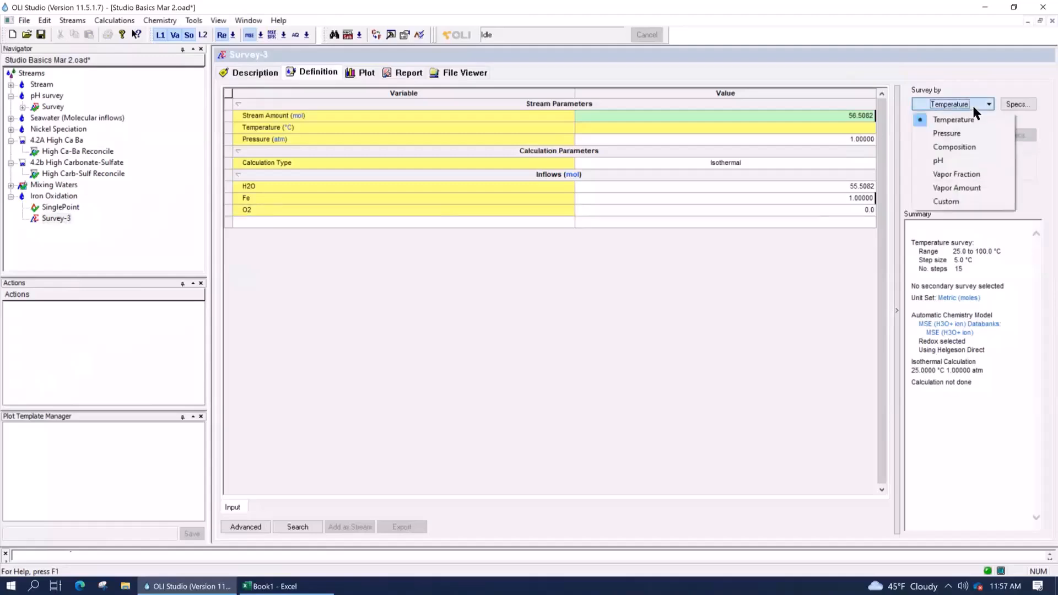
{"action": "left_click", "coordinate": [952, 147]}
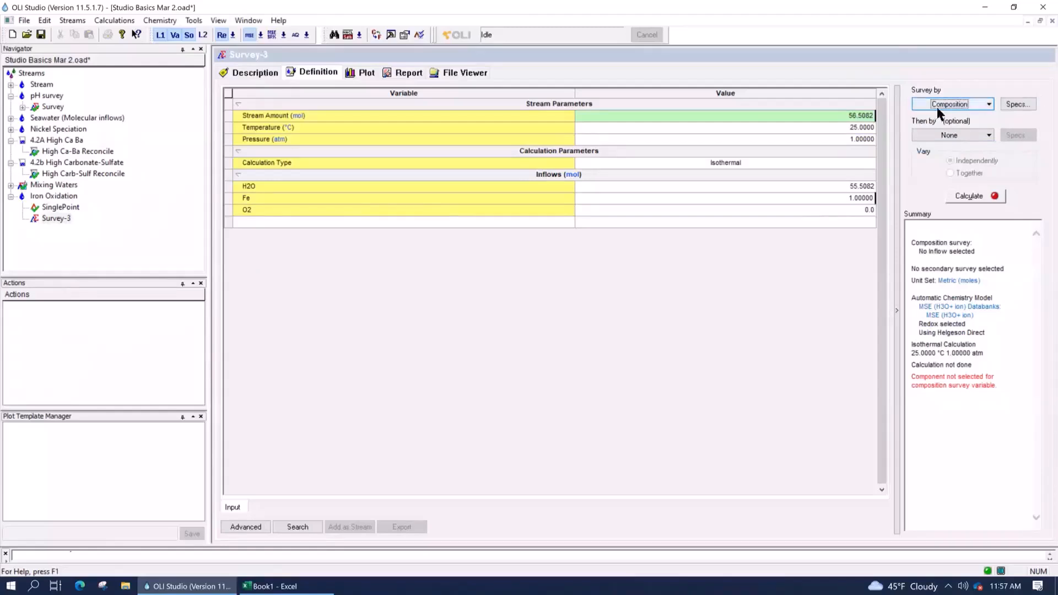
{"action": "left_click", "coordinate": [1014, 104]}
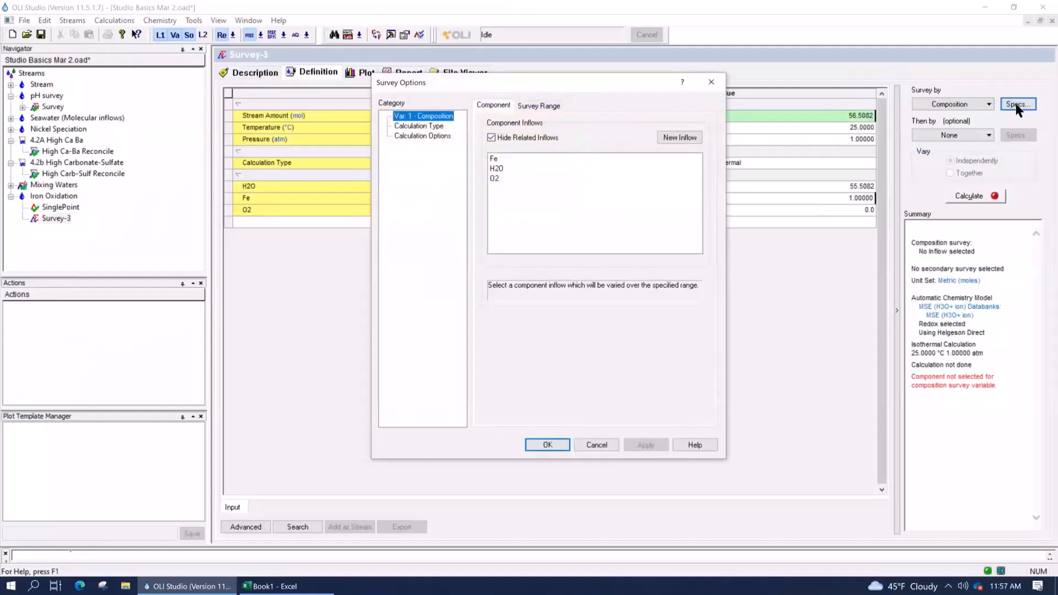
{"action": "left_click", "coordinate": [497, 178]}
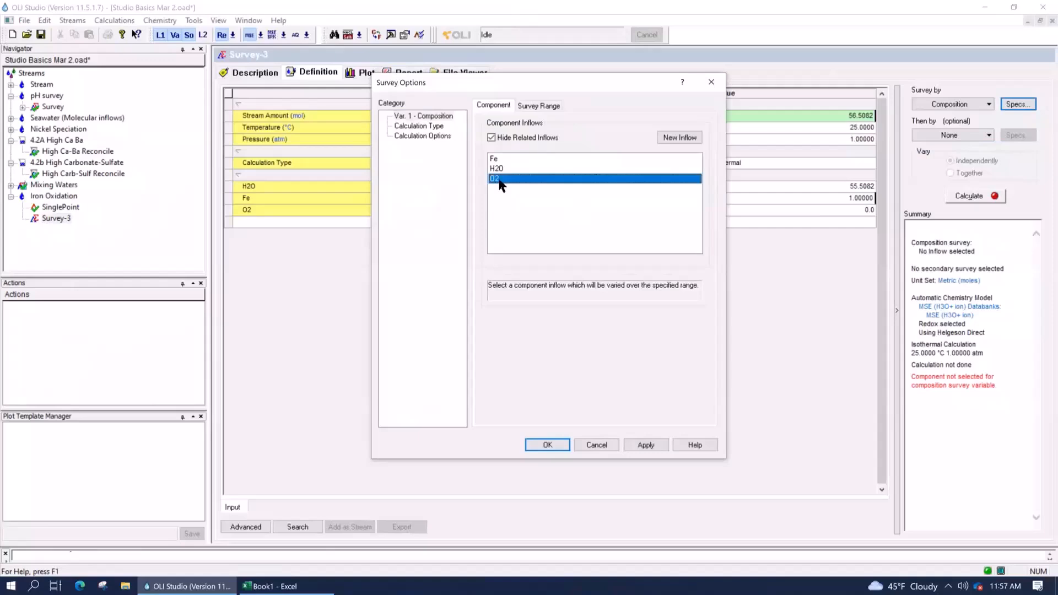
Step: Set the O2 survey range to logarithmic, from 1e-6 to 0.8 mol in 20 steps, and accept the survey options
{"action": "left_click", "coordinate": [535, 106]}
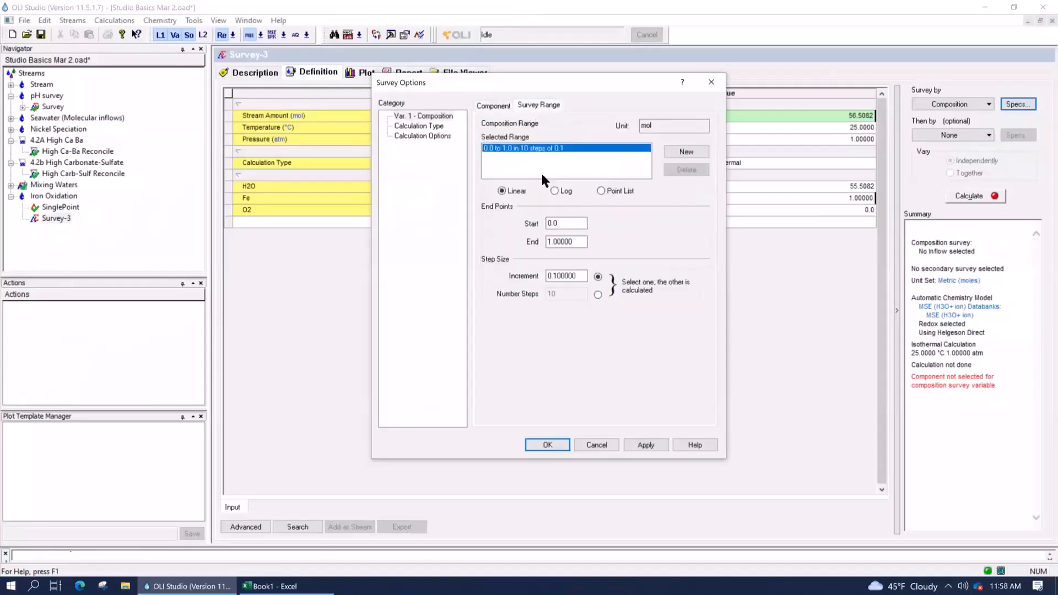
{"action": "left_click", "coordinate": [555, 190]}
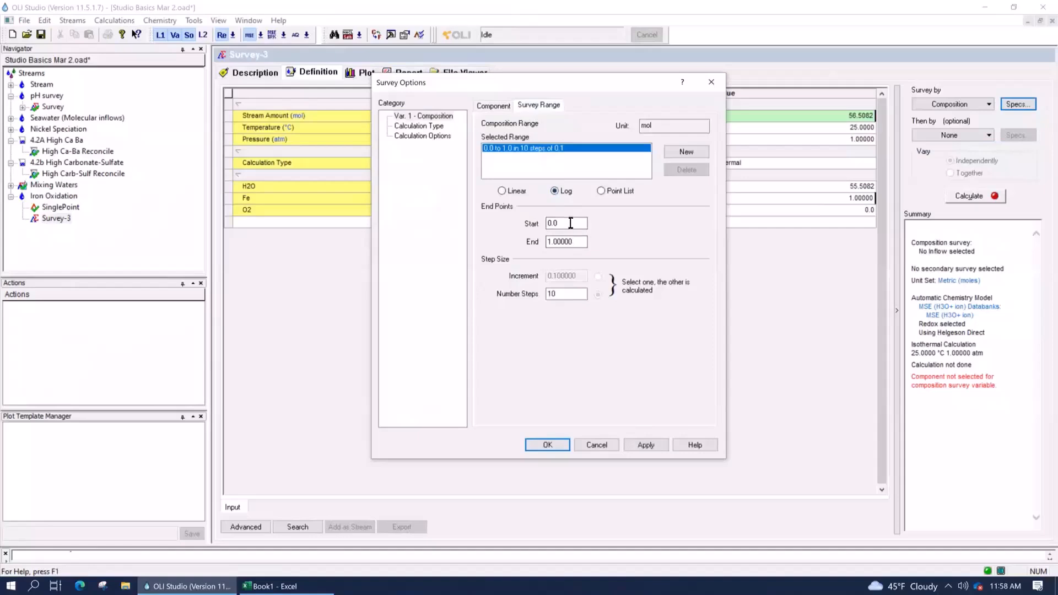
{"action": "double_click", "coordinate": [574, 223]}
{"action": "type", "text": "1e-6"}
{"action": "key", "text": "Tab"}
{"action": "type", "text": "0"}
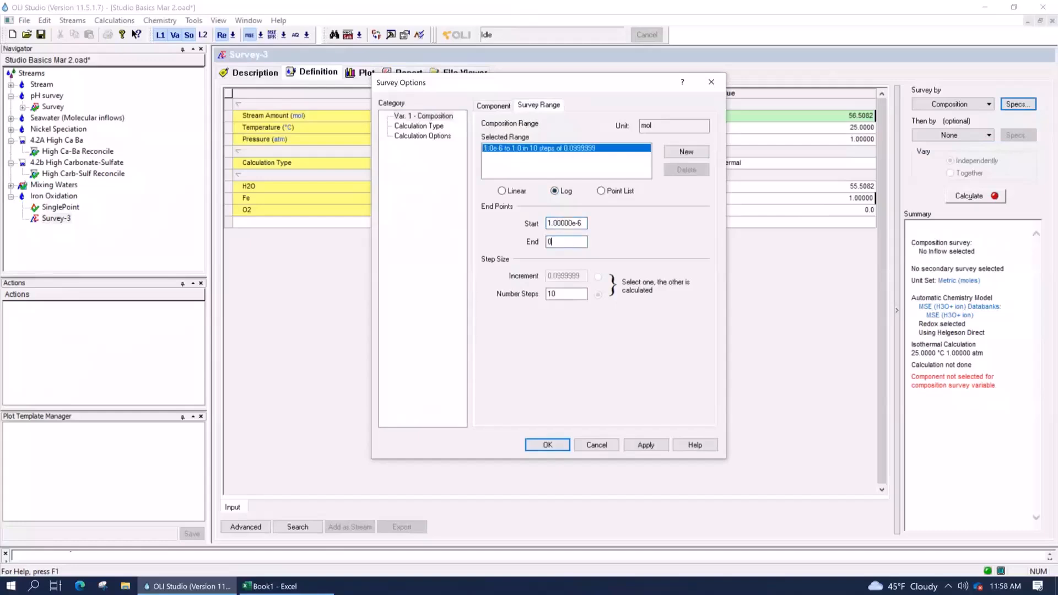
{"action": "type", "text": ".8"}
{"action": "key", "text": "Tab"}
{"action": "type", "text": "20"}
{"action": "key", "text": "Tab"}
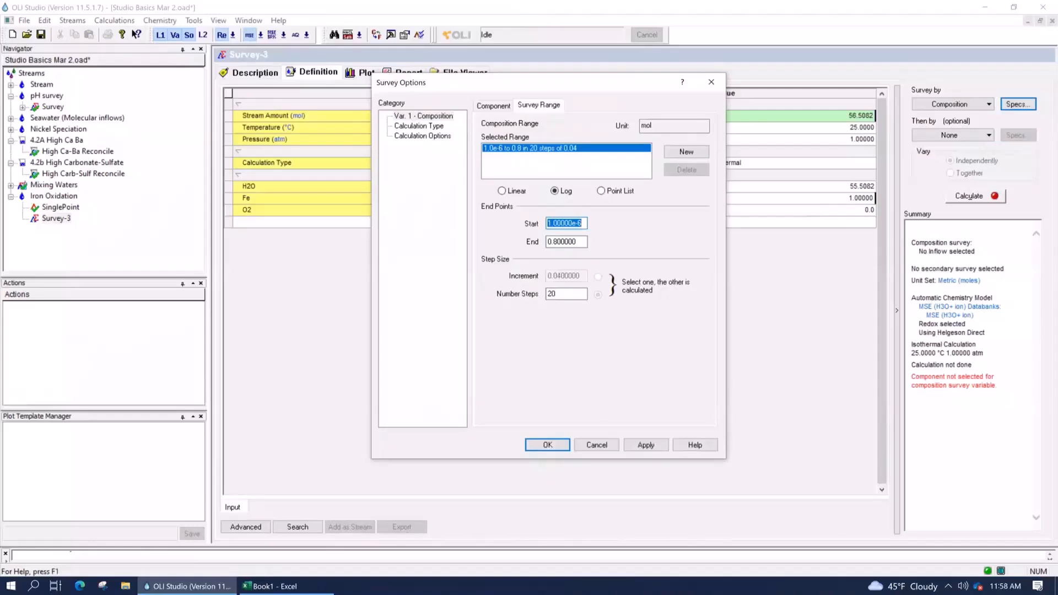
{"action": "left_click", "coordinate": [545, 445]}
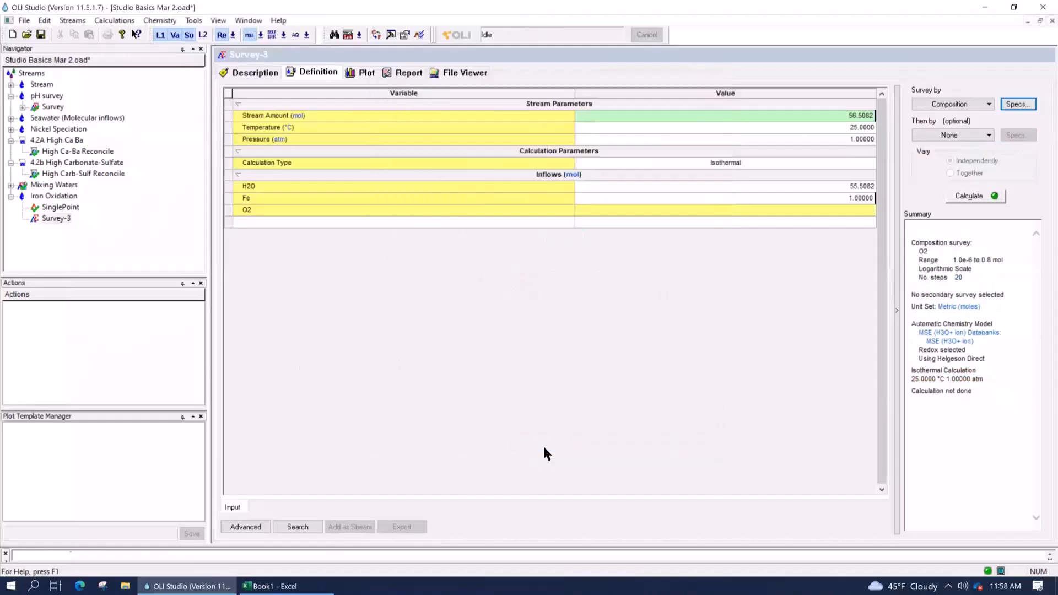
Step: Calculate the O2 survey and read the pH plot's data point at the start of the drop, near 0.4 mol O2
{"action": "left_click", "coordinate": [976, 197]}
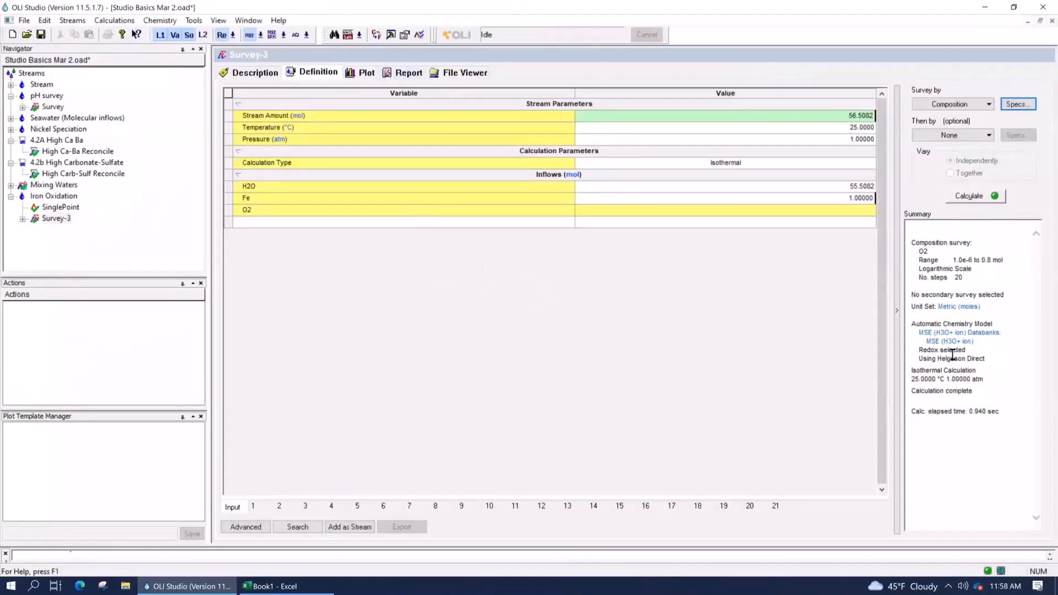
{"action": "left_click", "coordinate": [369, 74]}
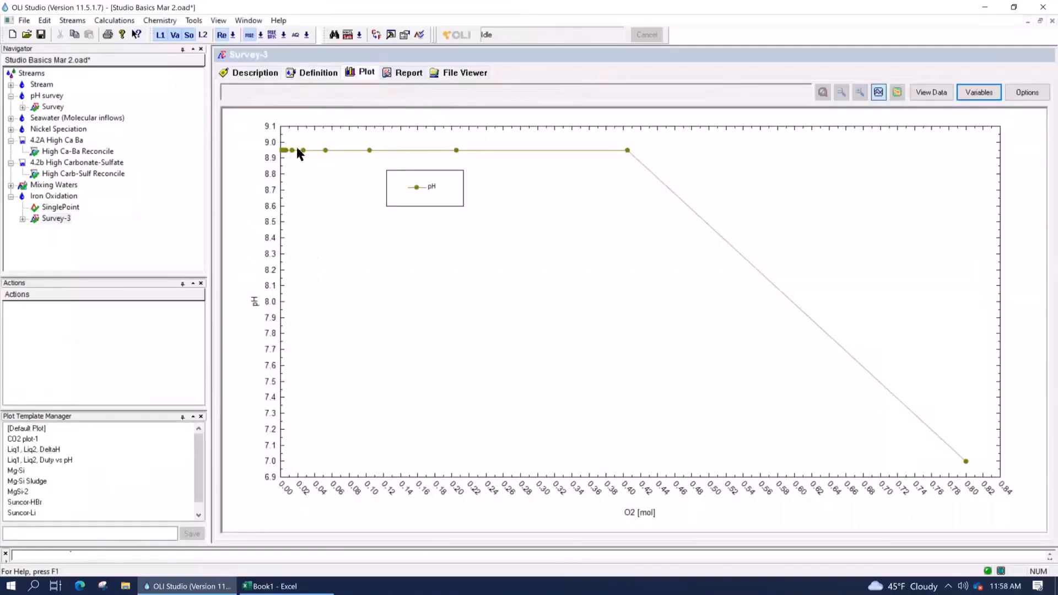
{"action": "left_click", "coordinate": [628, 152]}
{"action": "left_click", "coordinate": [628, 151]}
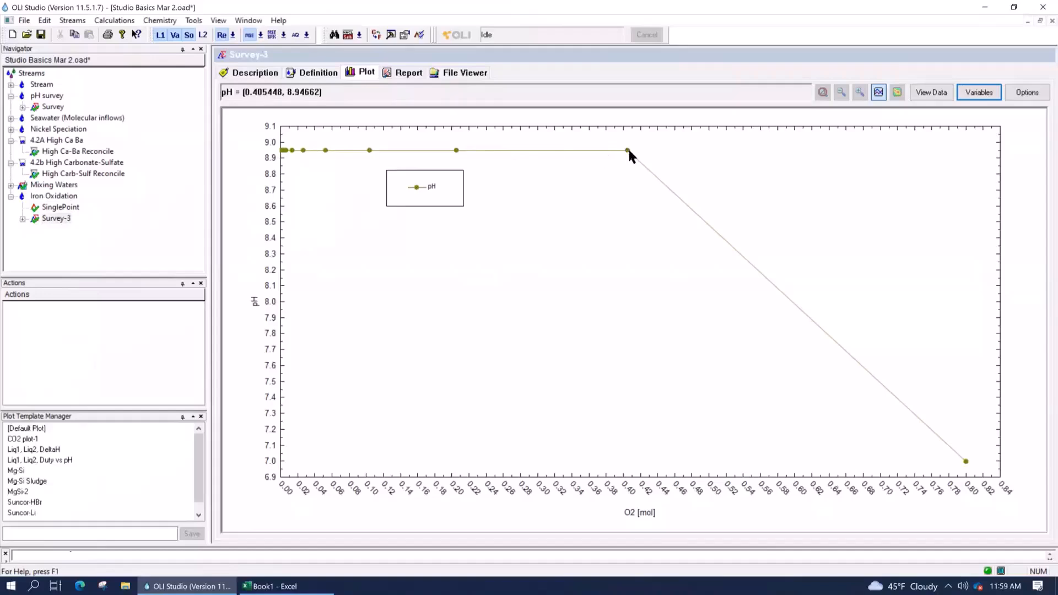
Step: Replace the pH curve in the survey plot's data selection with ORP - Liquid-1 on the Y1 axis
{"action": "left_click", "coordinate": [966, 462]}
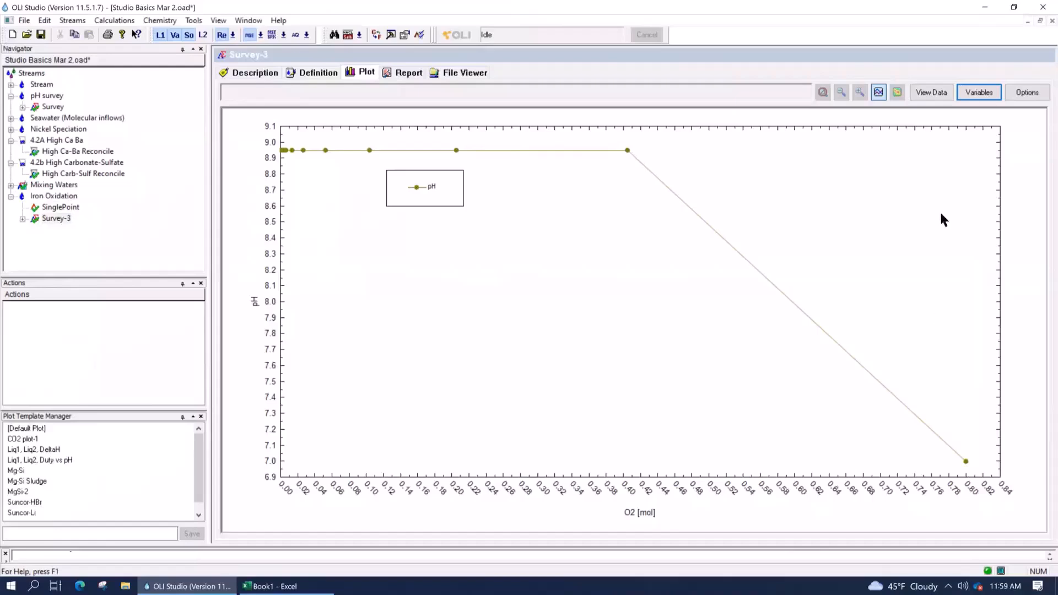
{"action": "left_click", "coordinate": [979, 92]}
{"action": "double_click", "coordinate": [607, 324]}
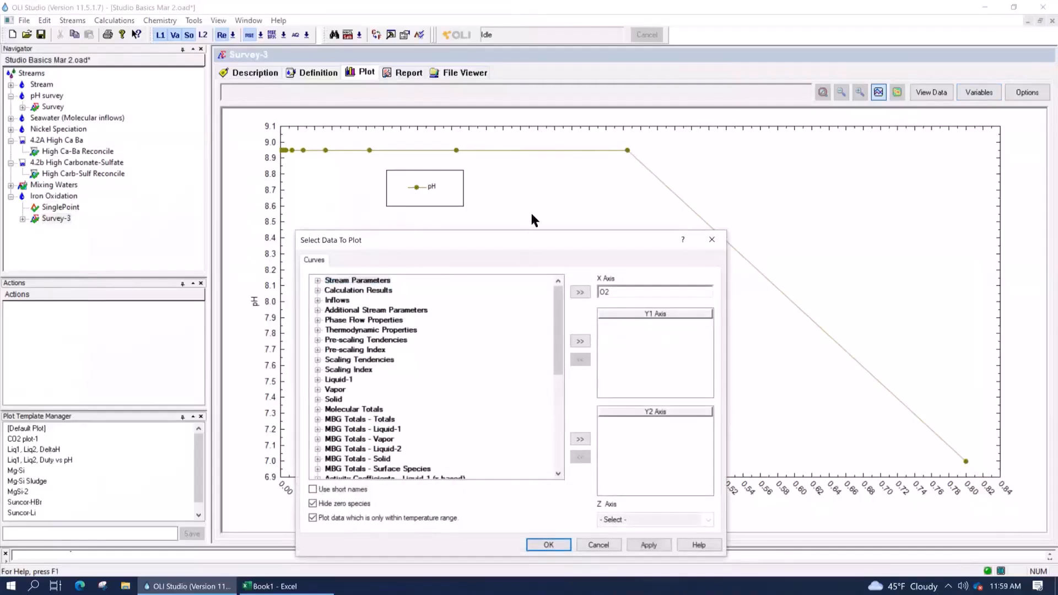
{"action": "left_click_drag", "start_coordinate": [533, 240], "coordinate": [535, 121]}
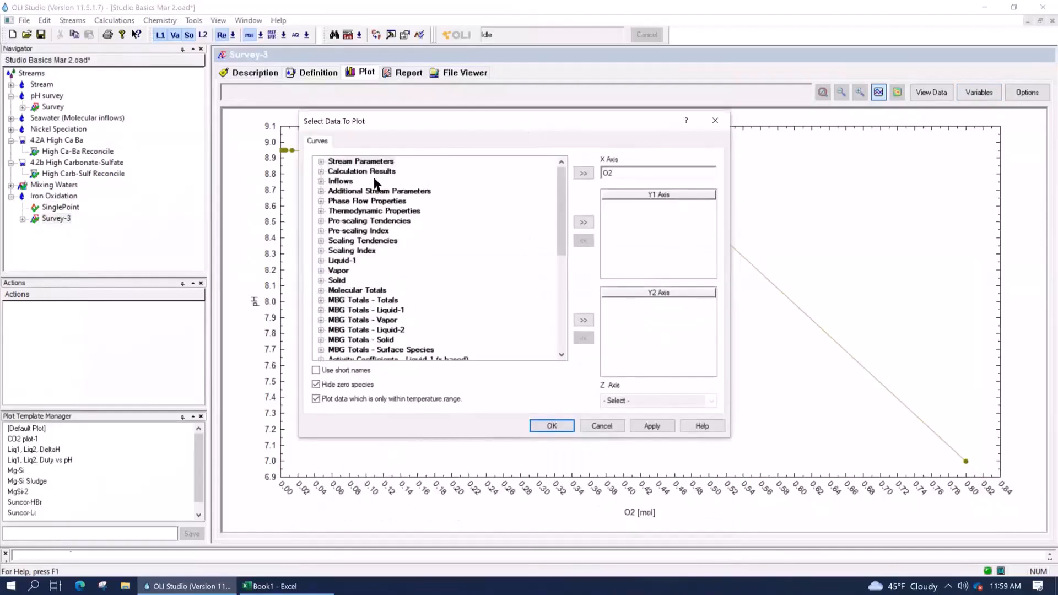
{"action": "left_click", "coordinate": [321, 211]}
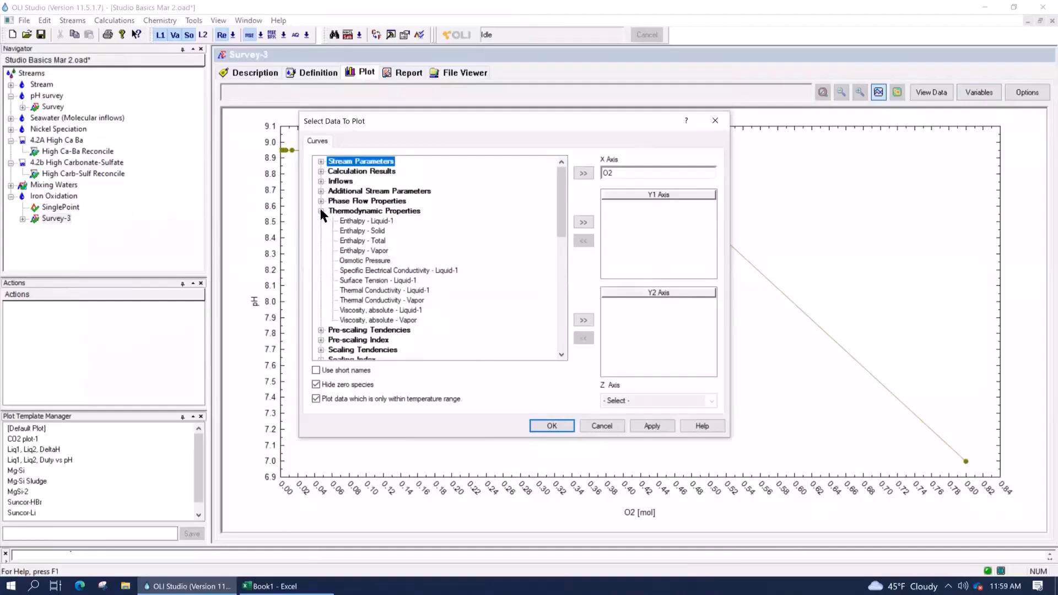
{"action": "left_click", "coordinate": [321, 211]}
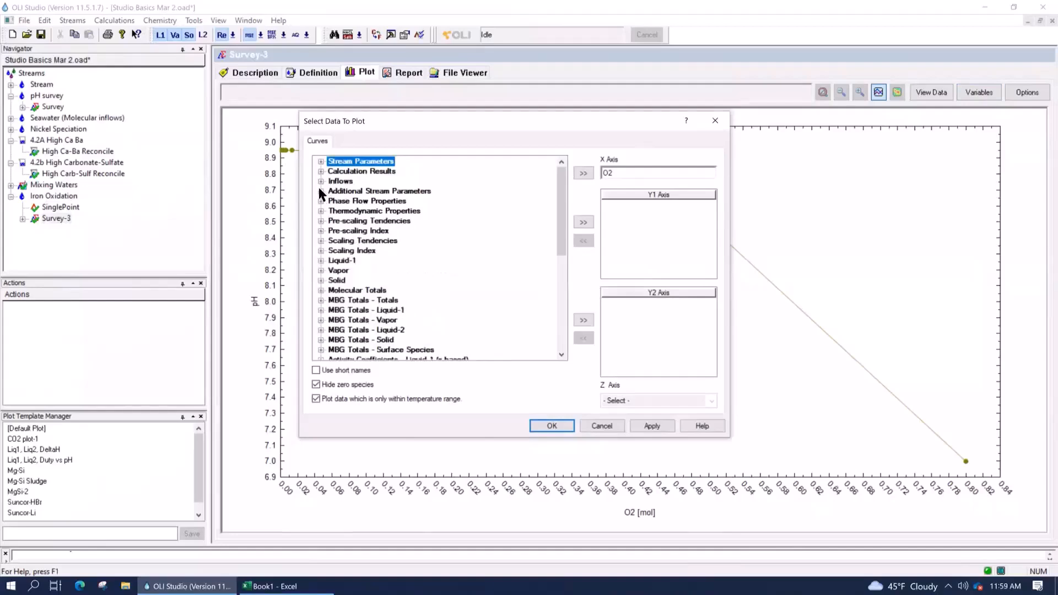
{"action": "left_click", "coordinate": [320, 189]}
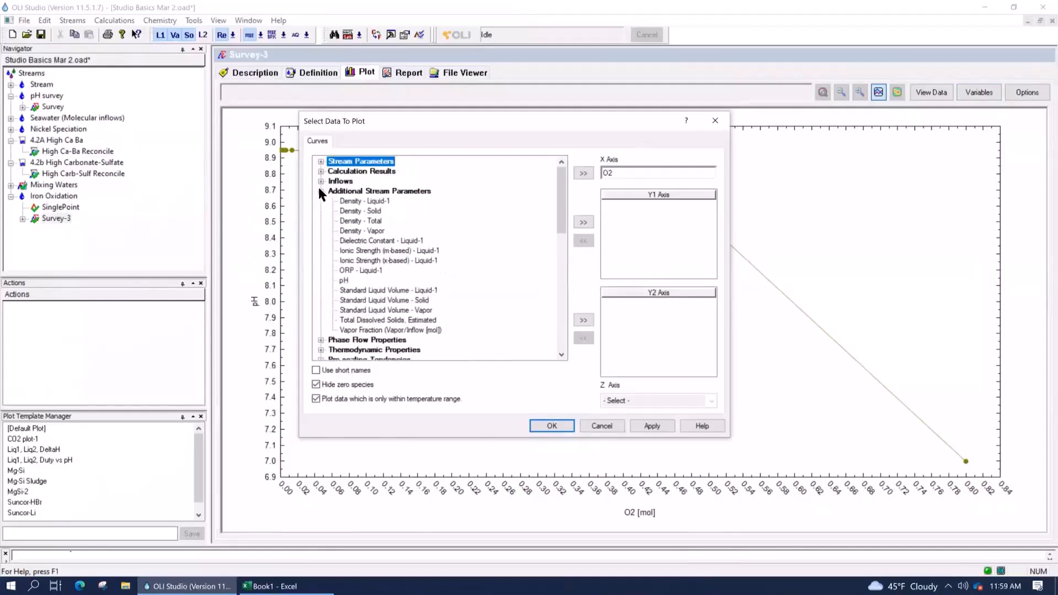
{"action": "left_click", "coordinate": [354, 270]}
{"action": "double_click", "coordinate": [353, 273]}
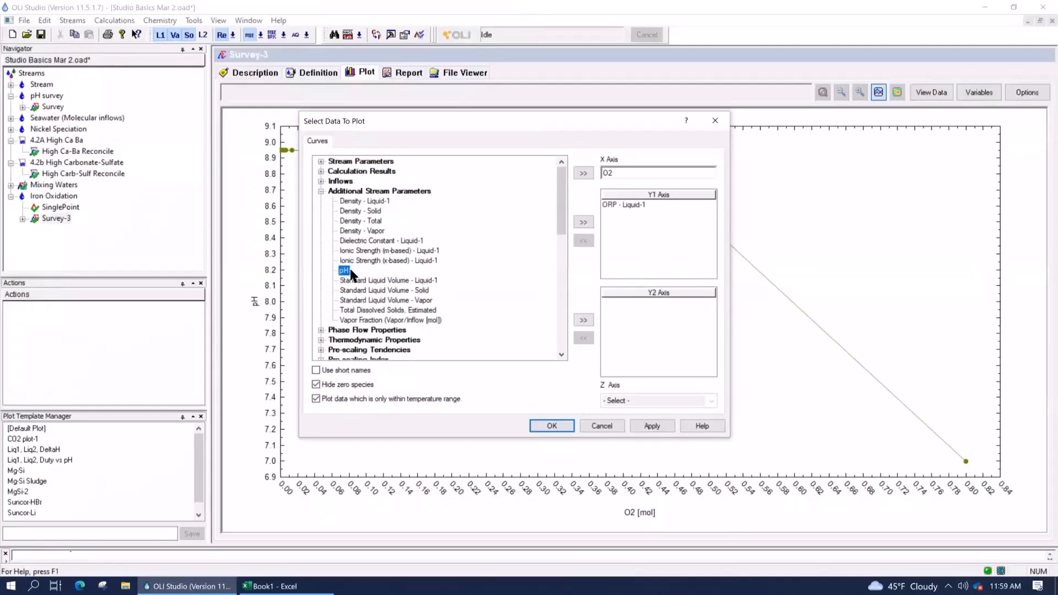
Step: Add the H2 - Vap and O2 - Vap curves to the Y2 axis and accept the plot selection
{"action": "left_click", "coordinate": [321, 191]}
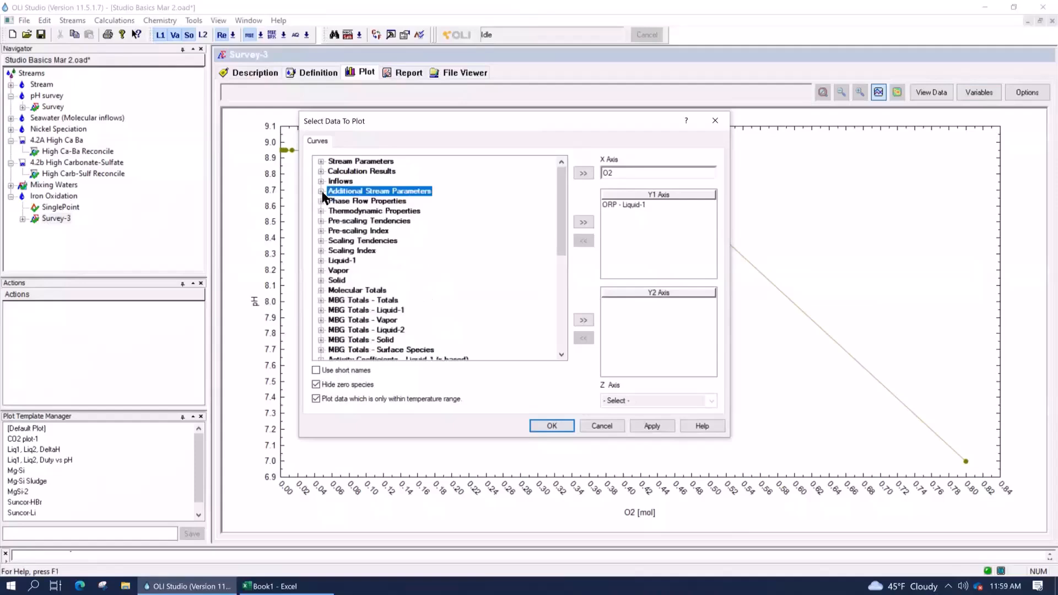
{"action": "left_click", "coordinate": [321, 270]}
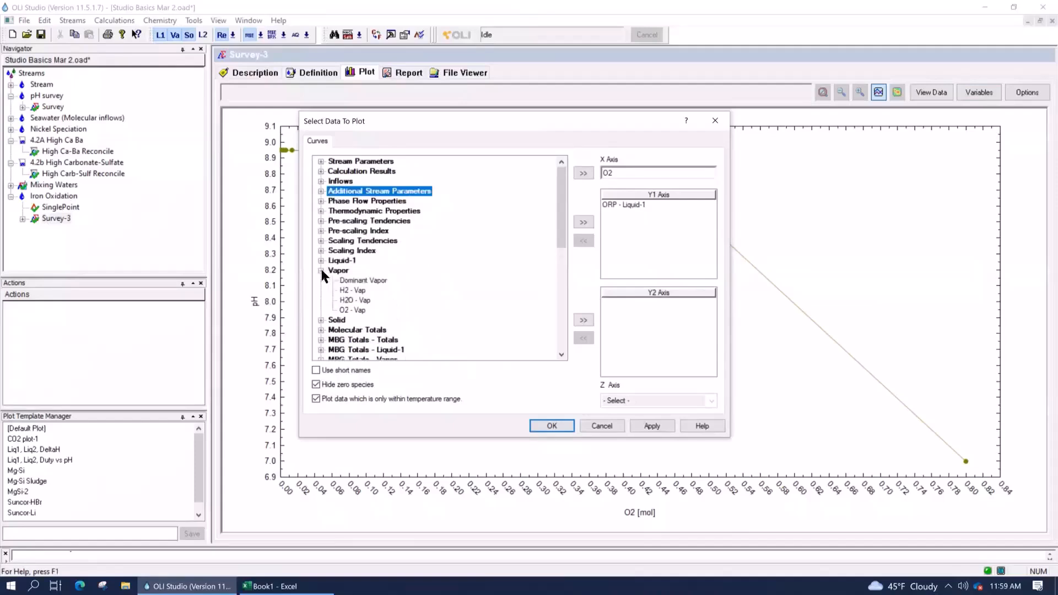
{"action": "left_click", "coordinate": [351, 290]}
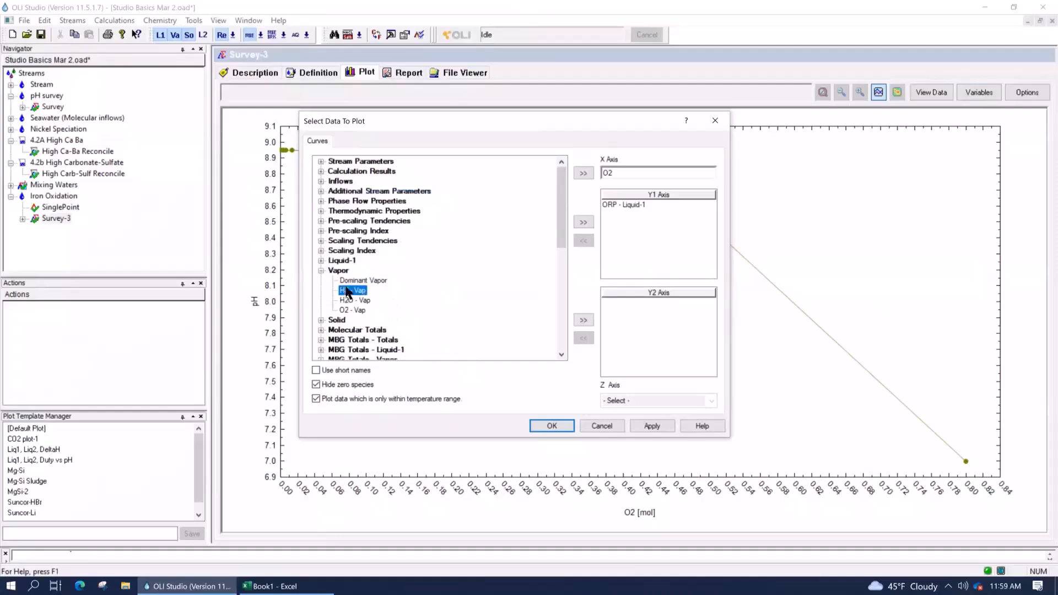
{"action": "left_click", "coordinate": [584, 320]}
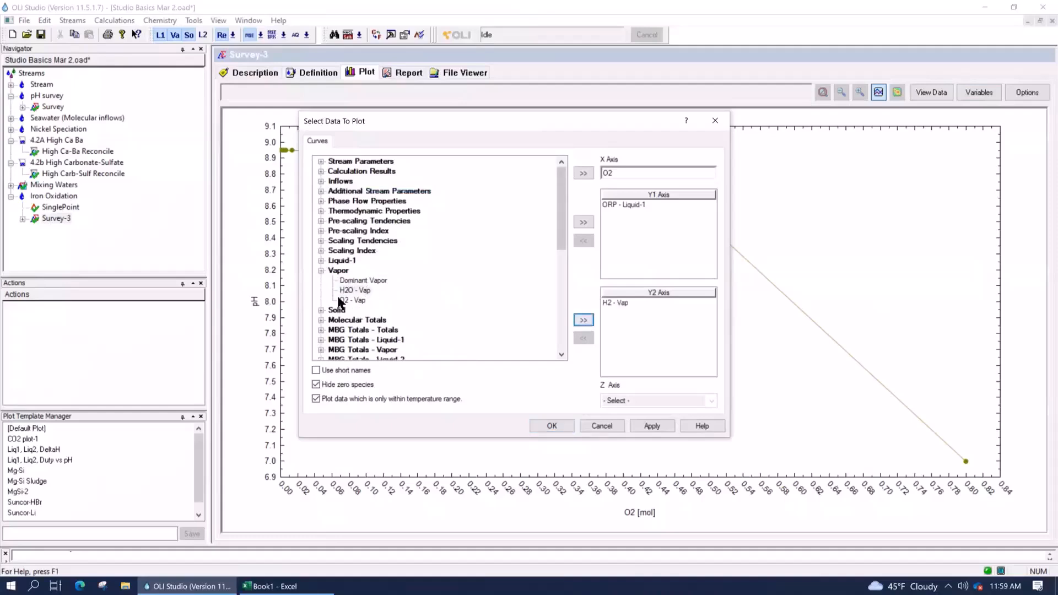
{"action": "left_click", "coordinate": [353, 301]}
{"action": "left_click", "coordinate": [584, 320]}
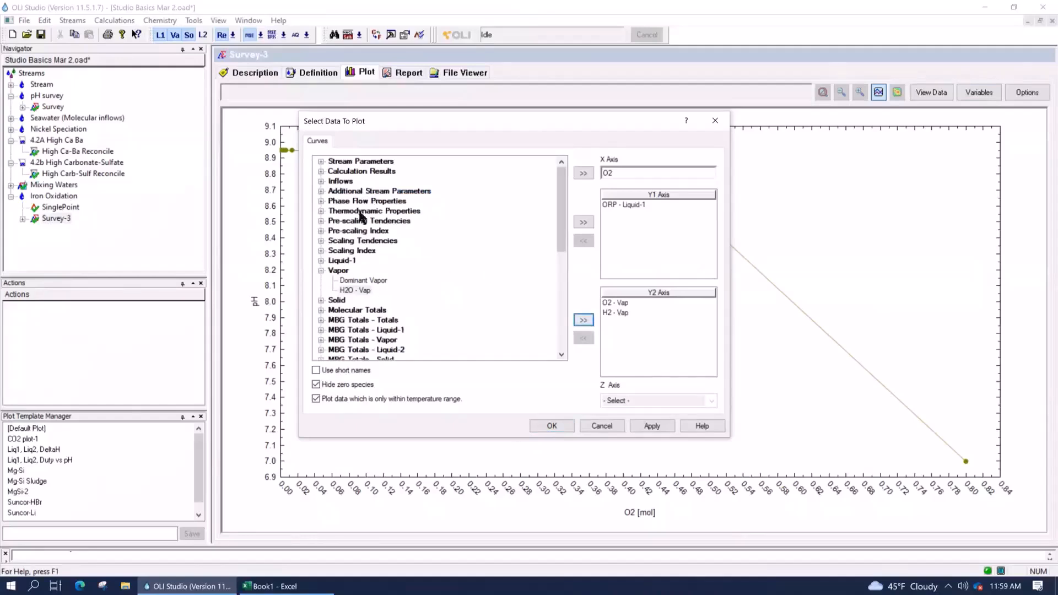
{"action": "left_click", "coordinate": [320, 190]}
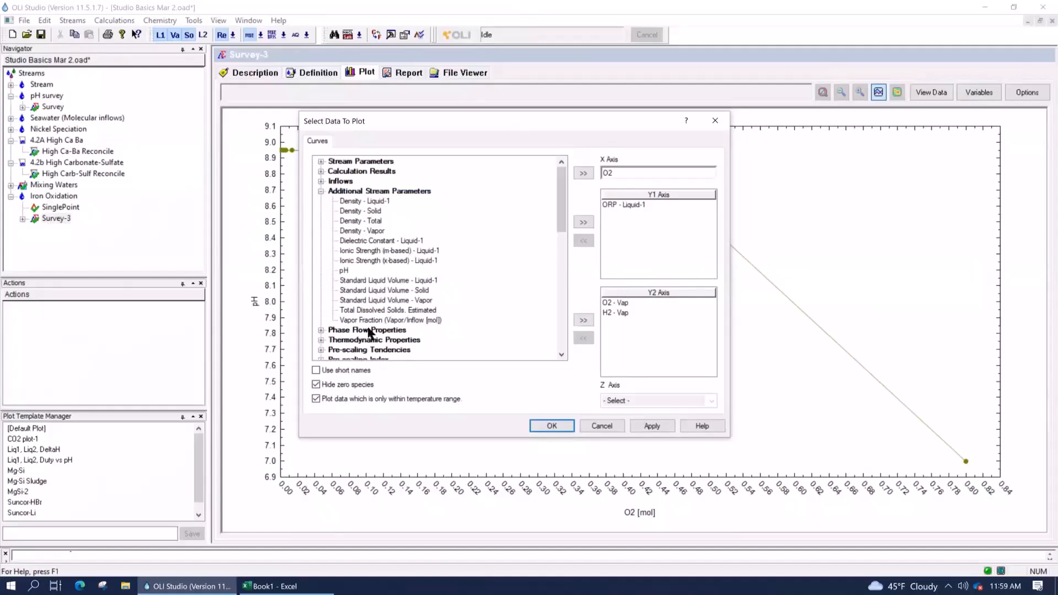
{"action": "left_click", "coordinate": [321, 191]}
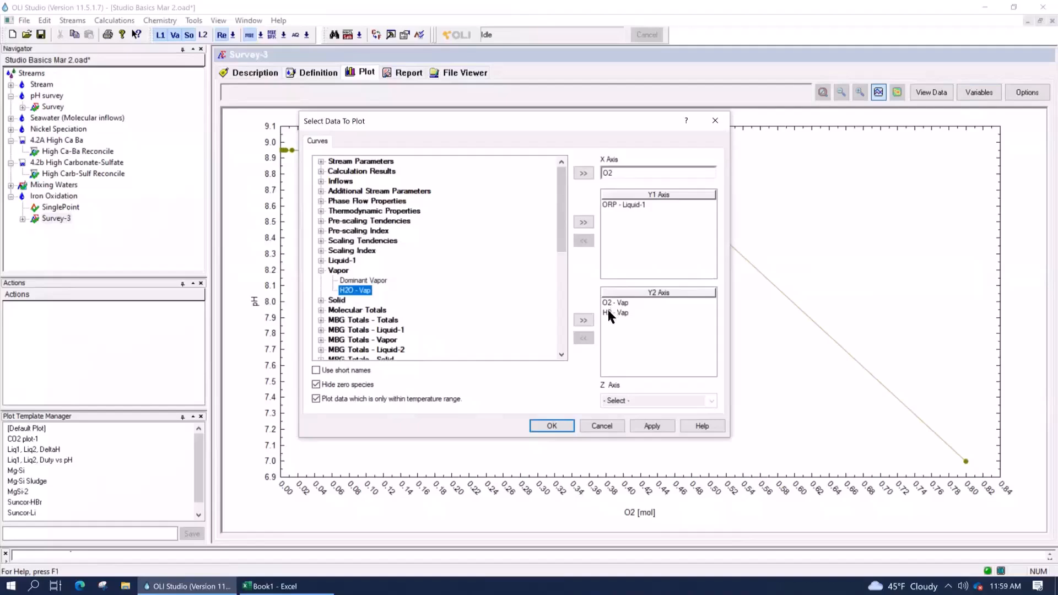
{"action": "left_click", "coordinate": [552, 426]}
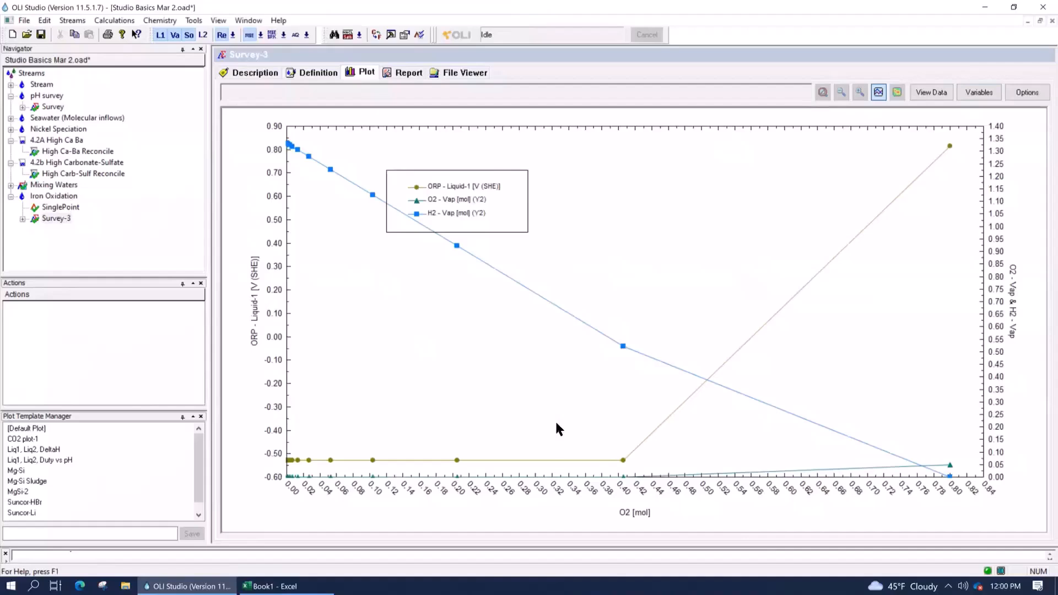
Step: Switch the plot's O2 axis to a logarithmic scale and examine the ORP and H2 points at high O2
{"action": "right_click", "coordinate": [590, 490]}
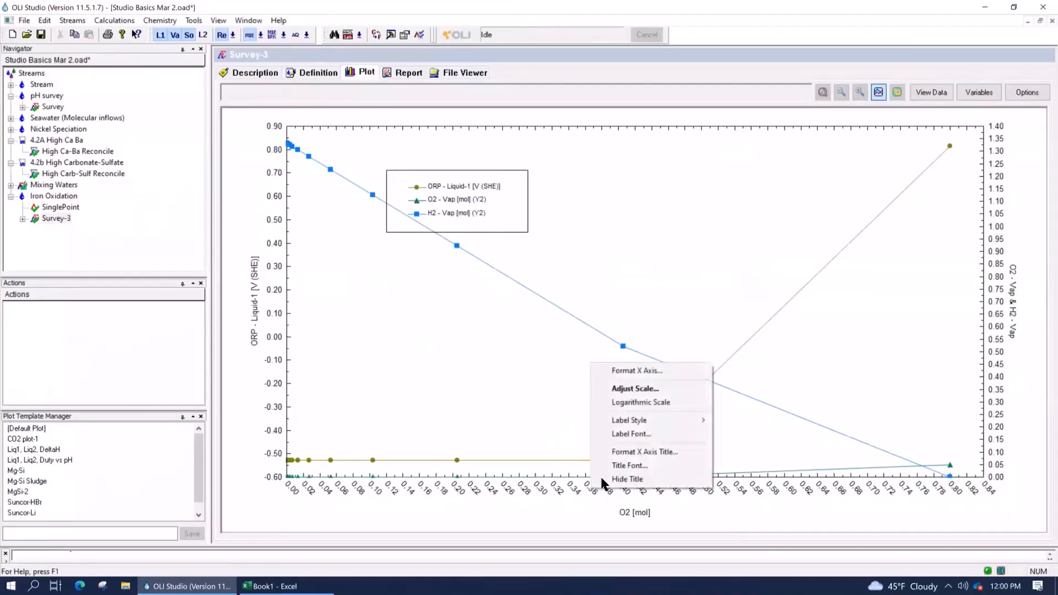
{"action": "left_click", "coordinate": [646, 402]}
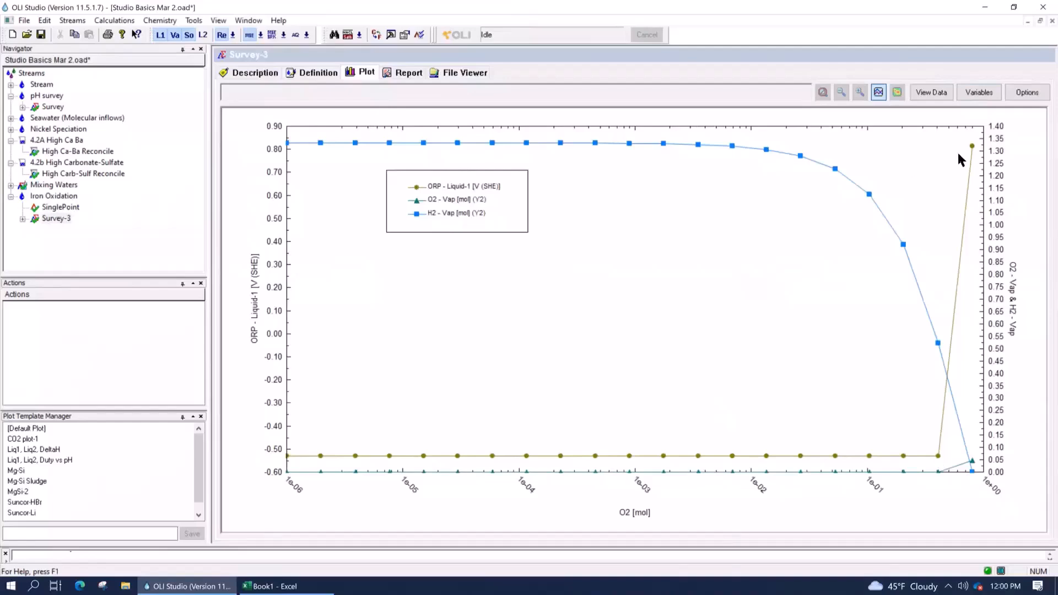
{"action": "mouse_move", "coordinate": [972, 147]}
{"action": "mouse_move", "coordinate": [939, 349]}
Step: Change the O2 survey range to linear, starting at 0 mol, with 50 steps
{"action": "left_click", "coordinate": [312, 77]}
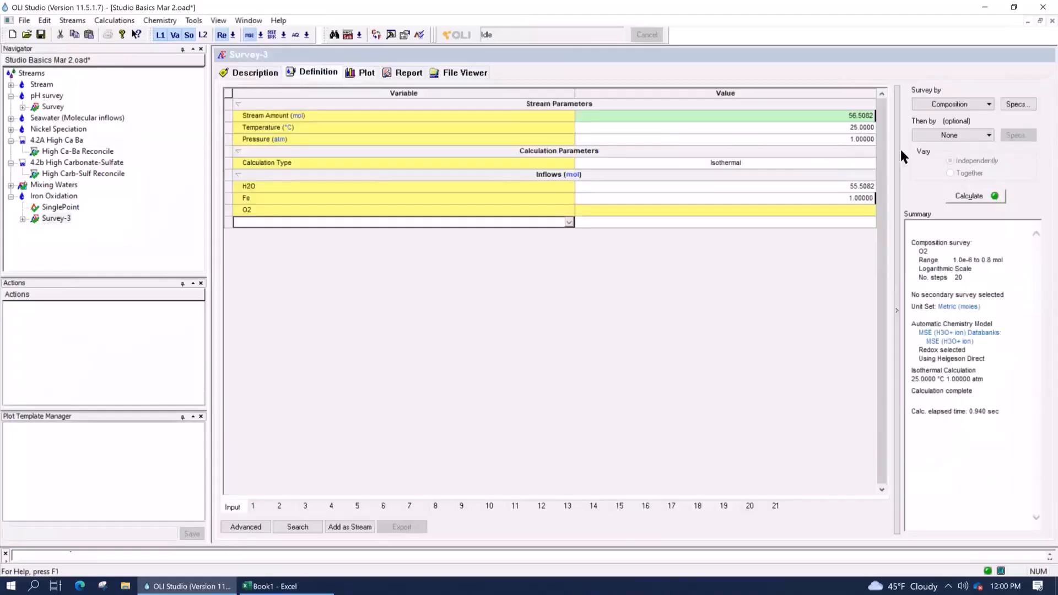
{"action": "left_click", "coordinate": [1017, 106]}
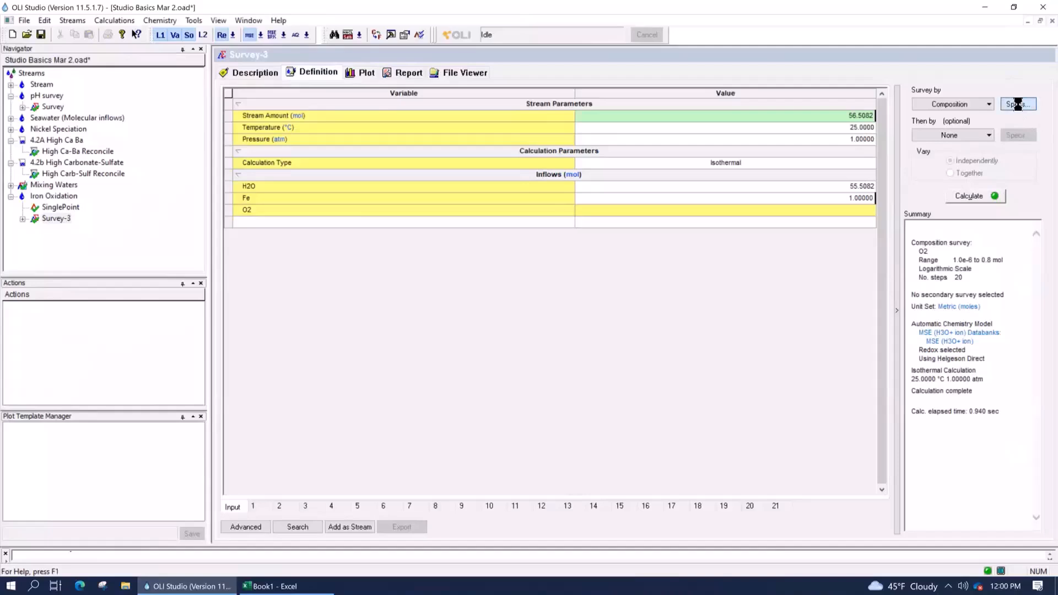
{"action": "left_click", "coordinate": [534, 105]}
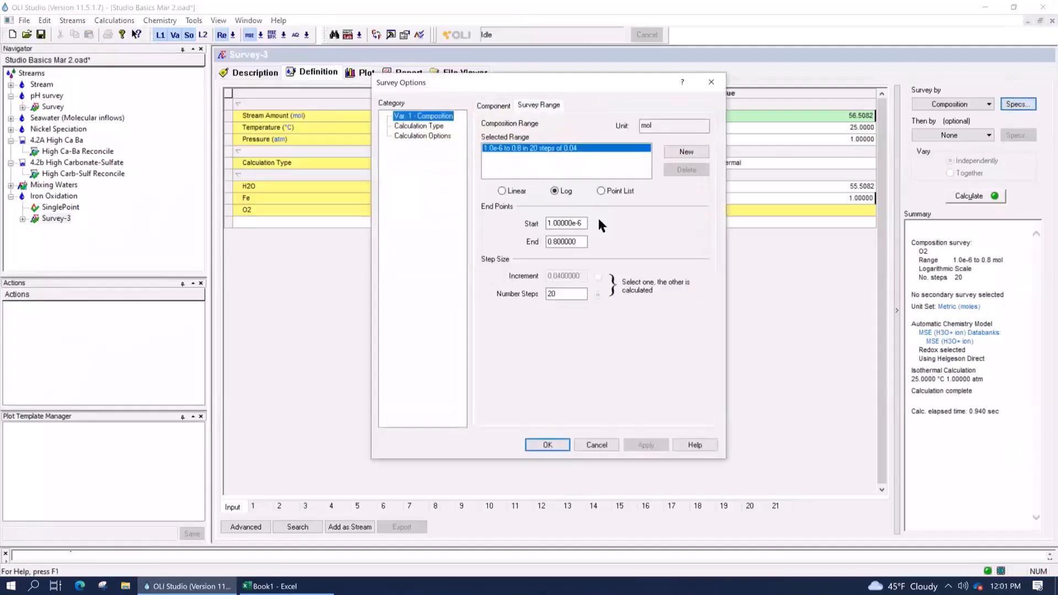
{"action": "left_click", "coordinate": [501, 191]}
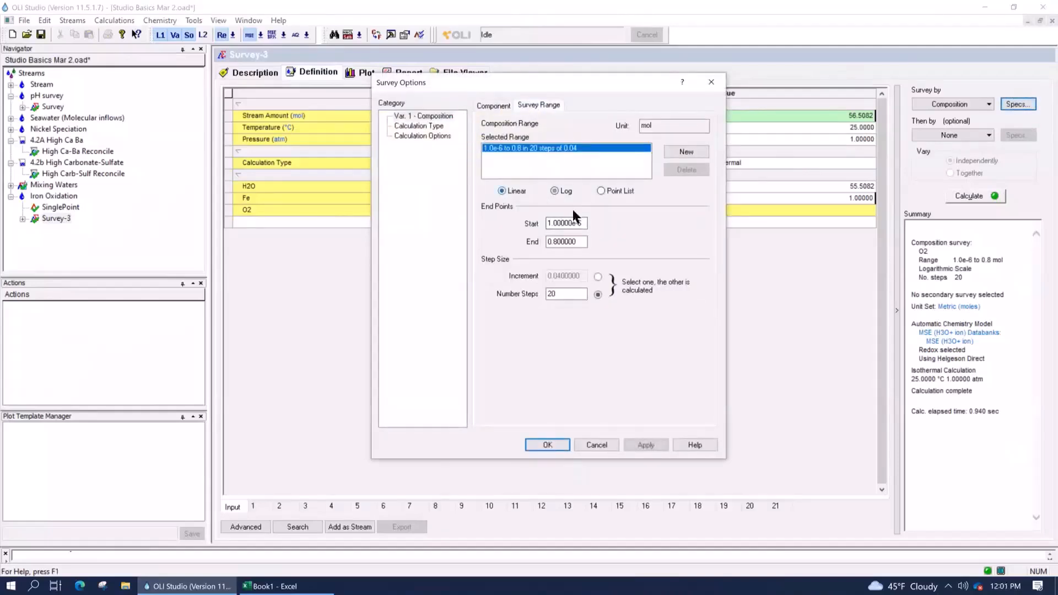
{"action": "left_click_drag", "start_coordinate": [583, 223], "coordinate": [466, 209]}
{"action": "type", "text": "0"}
{"action": "key", "text": "Tab"}
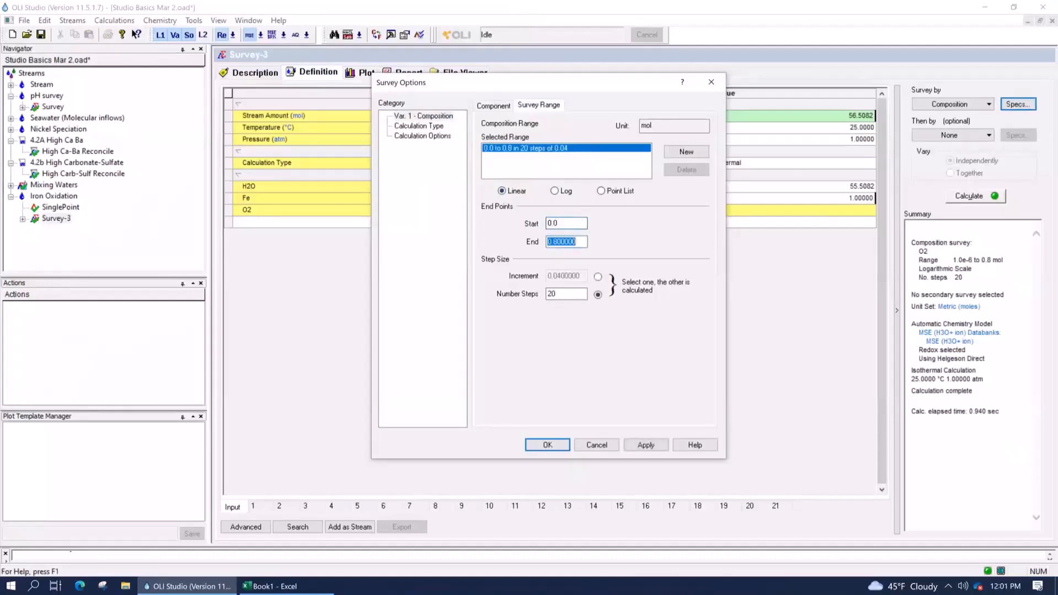
{"action": "double_click", "coordinate": [554, 294]}
{"action": "type", "text": "50"}
Step: Recalculate the survey and return the plot's O2 axis to a linear scale, reading an ORP point on each plateau
{"action": "left_click", "coordinate": [956, 197]}
{"action": "left_click", "coordinate": [359, 72]}
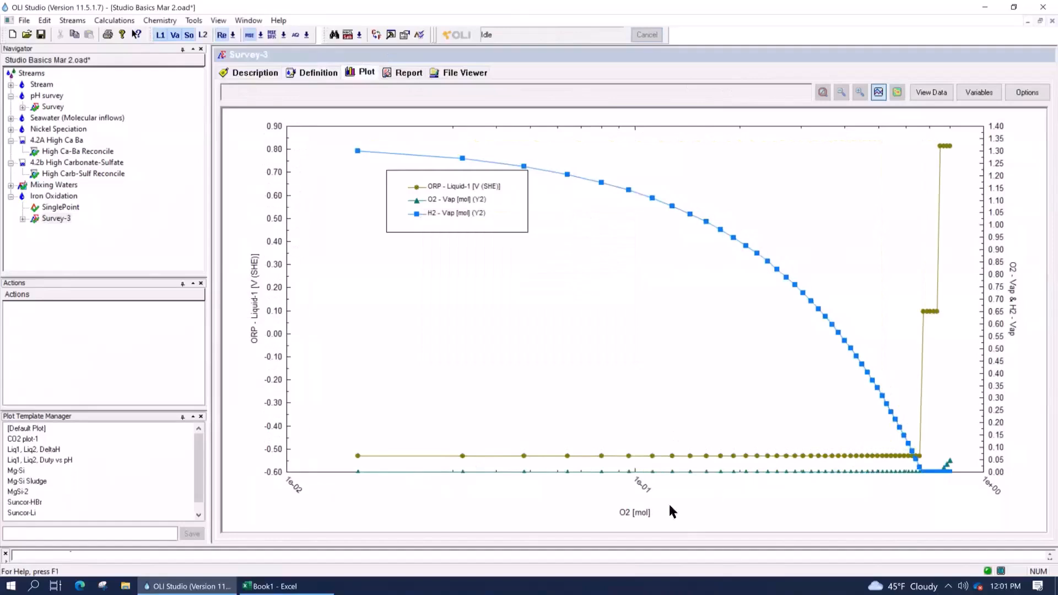
{"action": "right_click", "coordinate": [648, 484]}
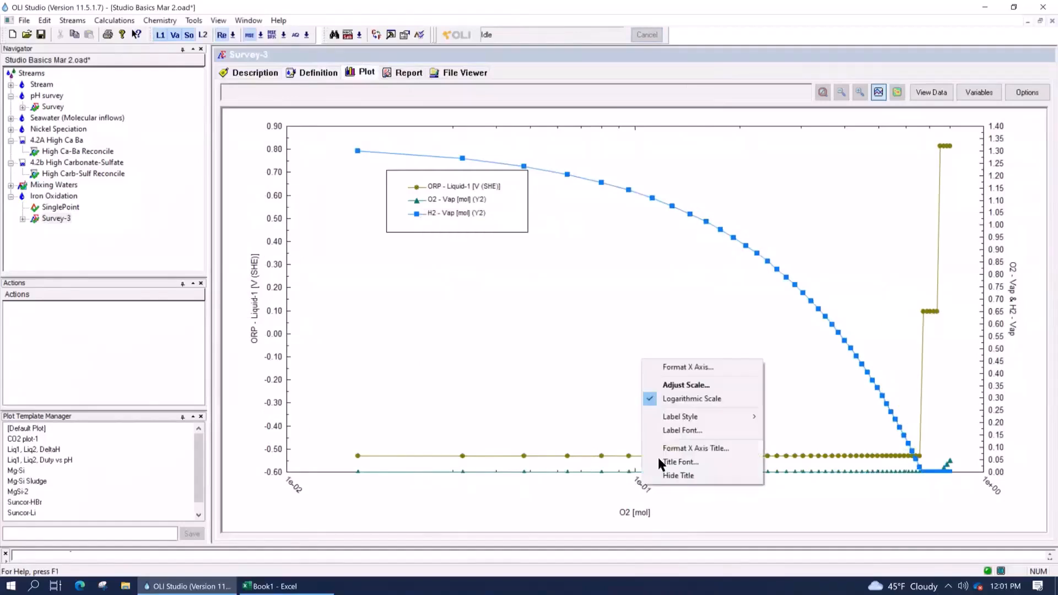
{"action": "left_click", "coordinate": [671, 406]}
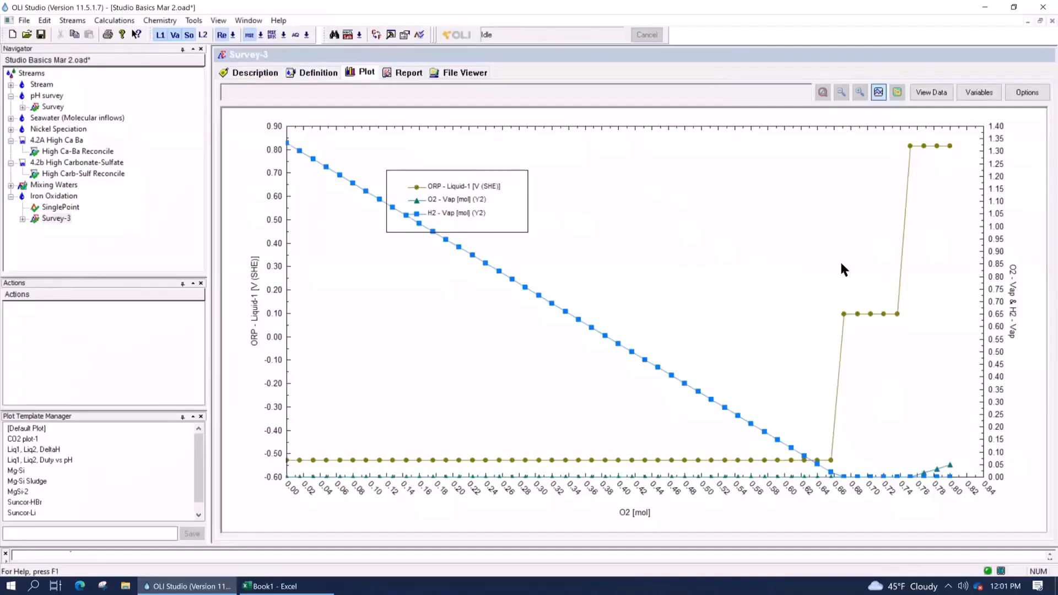
{"action": "mouse_move", "coordinate": [777, 462]}
{"action": "mouse_move", "coordinate": [856, 314]}
{"action": "mouse_move", "coordinate": [925, 147]}
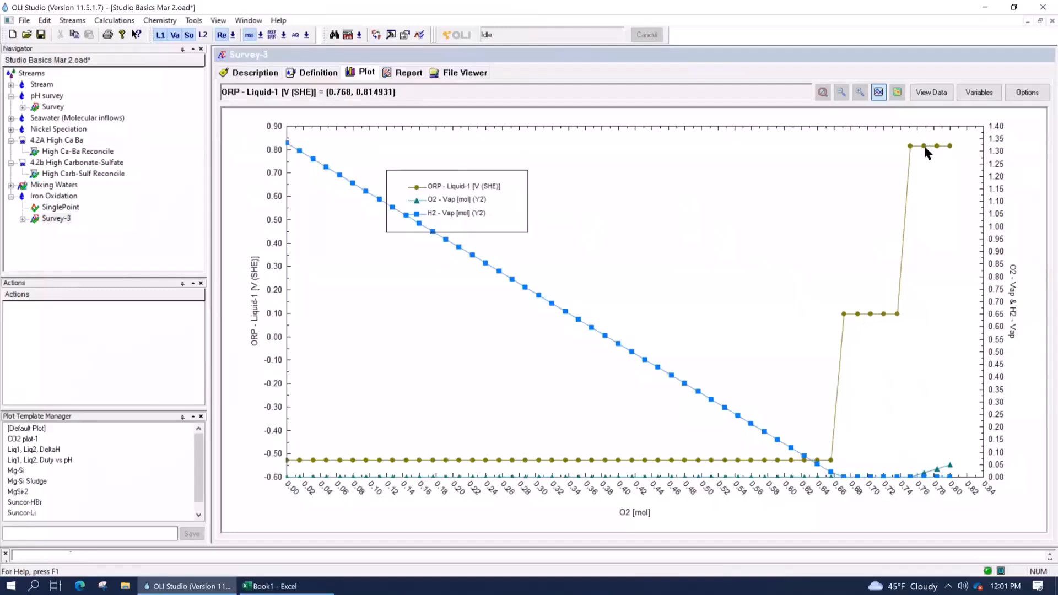